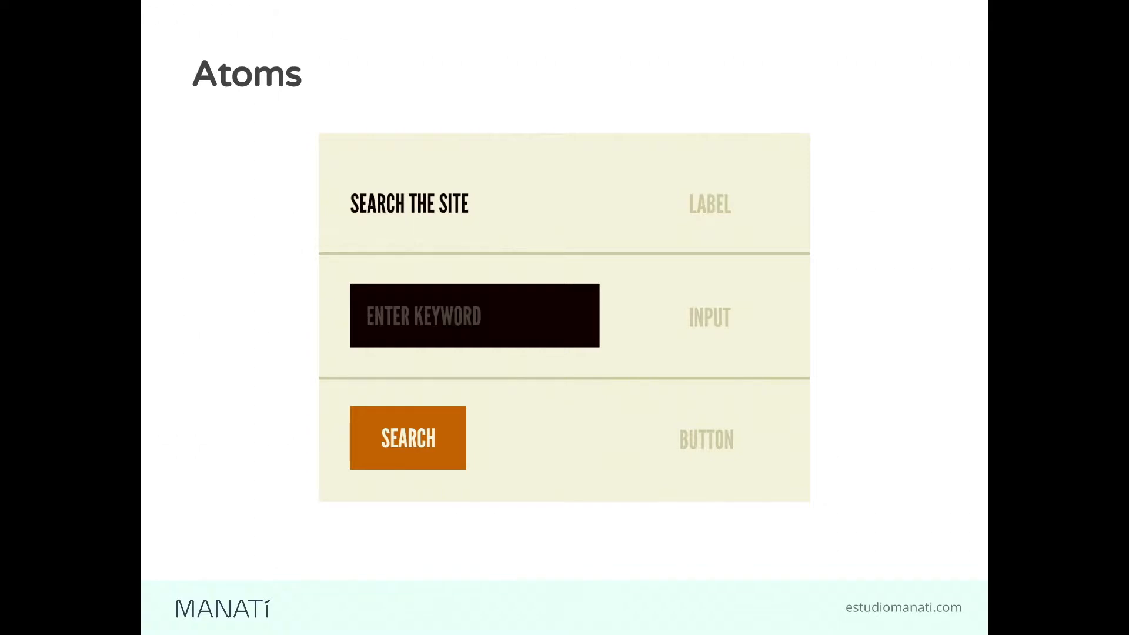
Advance the deck to the Molecules slide
key("Right")
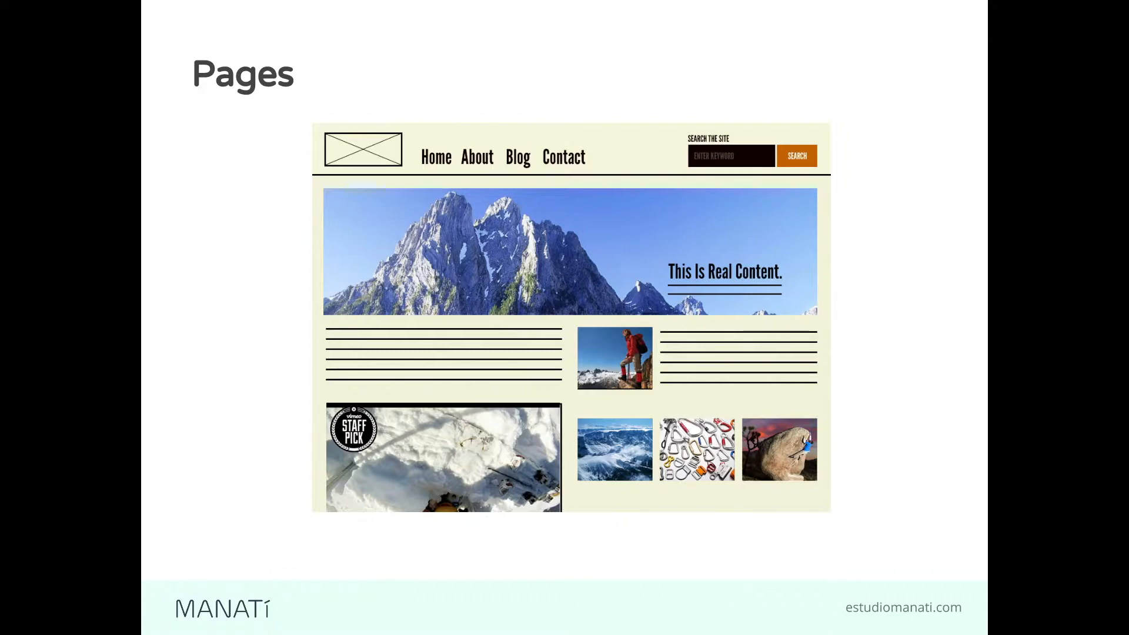
Advance through the Particle slide to the 'What will we build?' slide
key("Right")
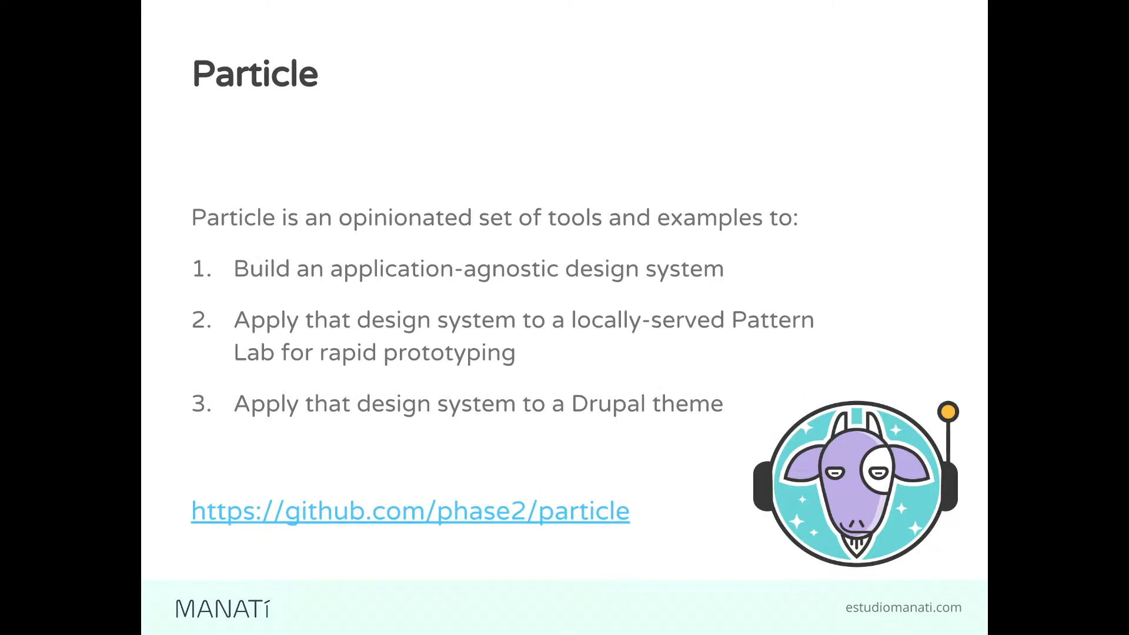
key("Right")
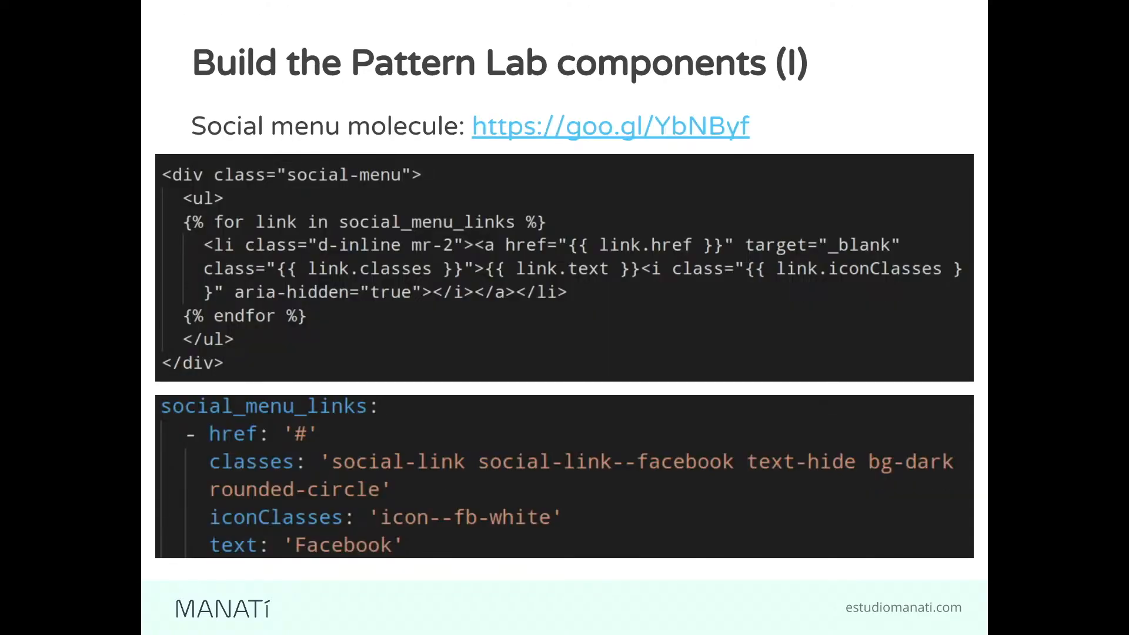
Step back to the first Pattern Lab components slide and switch windows
key("Left")
key("Left")
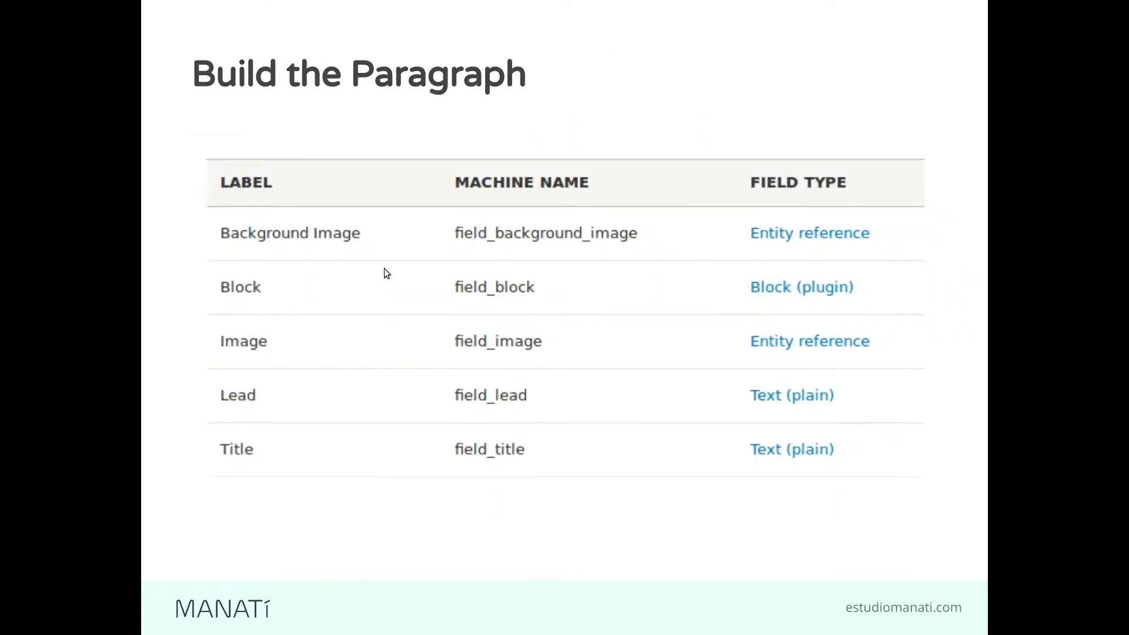
key("Left")
key("Left")
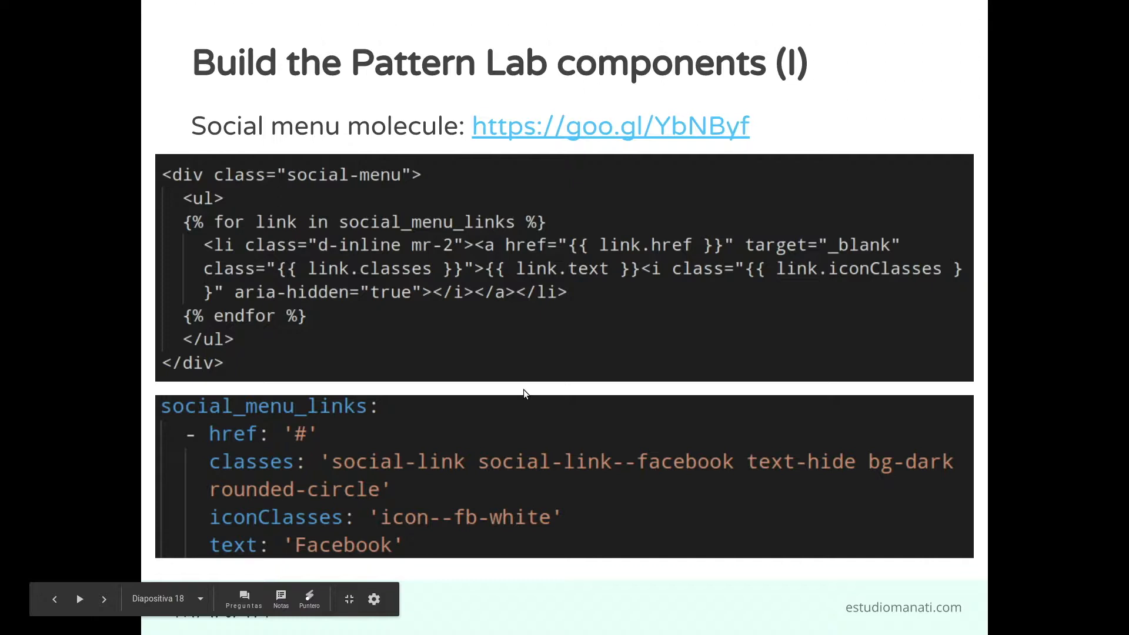
key("alt+Tab")
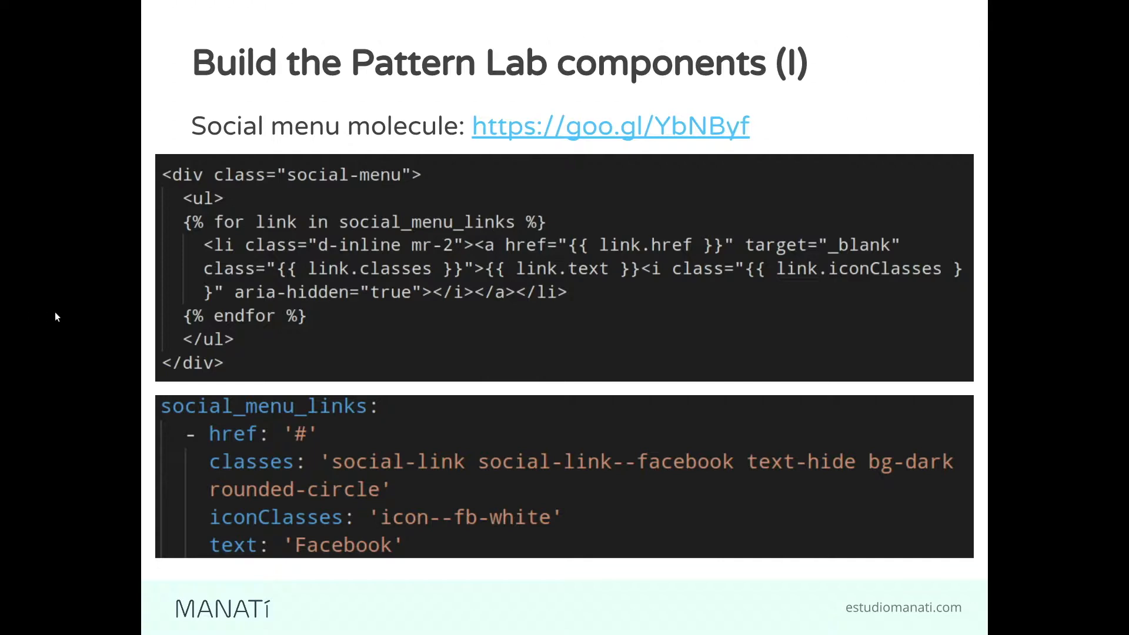
Settle on the social menu molecule slide and leave the full-screen presentation
key("Right")
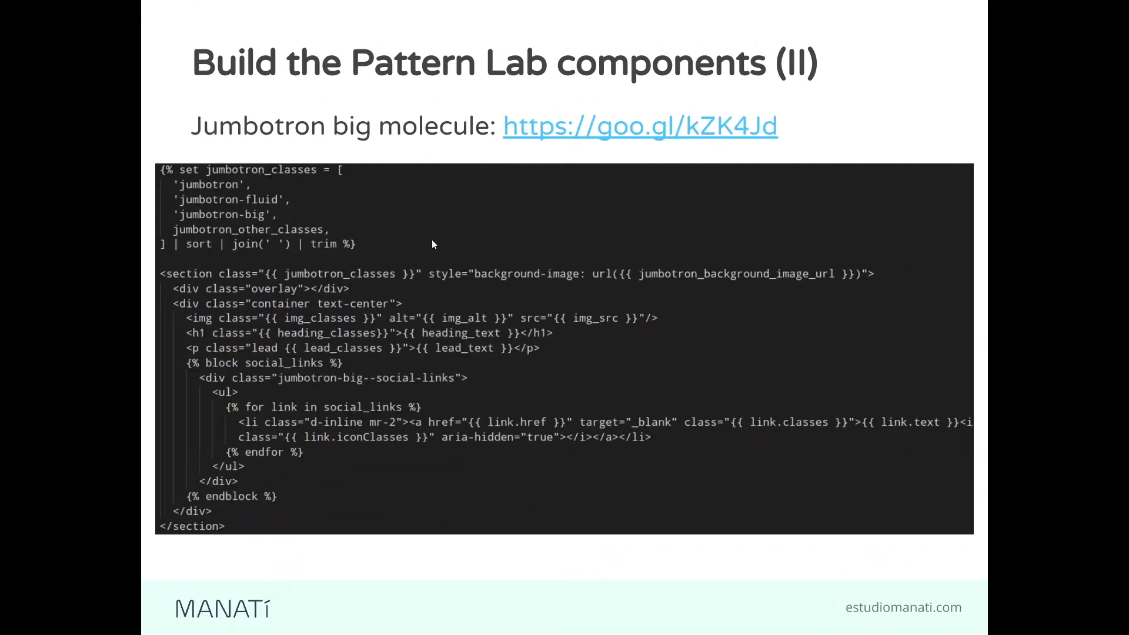
key("Left")
key("Escape")
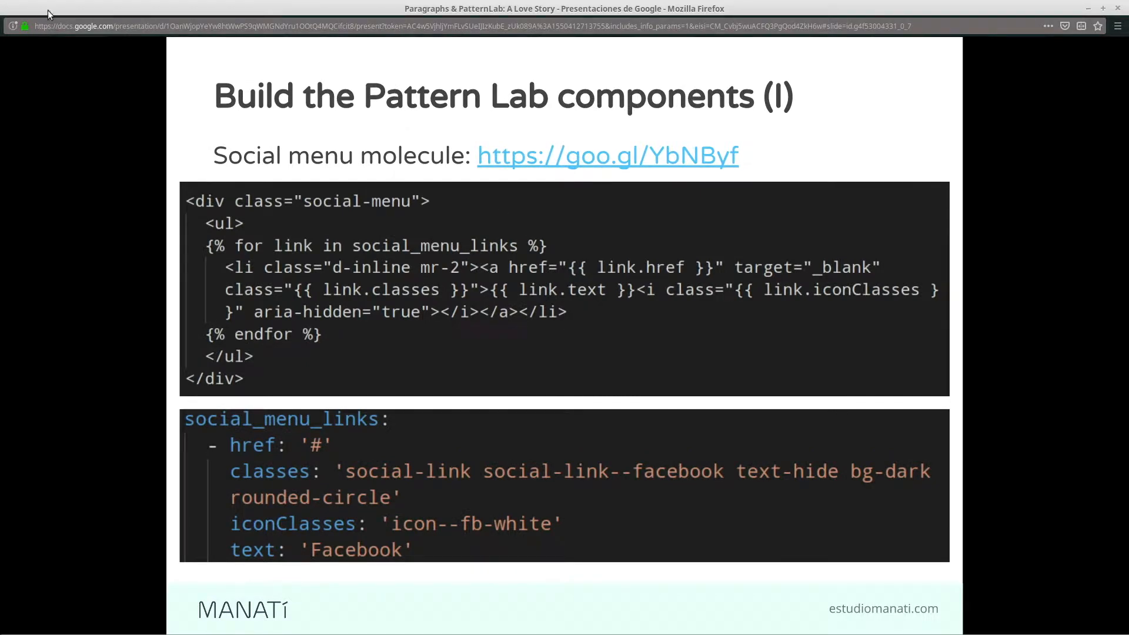
Bring VS Code forward and maximize it to fill the screen
key("alt+Tab")
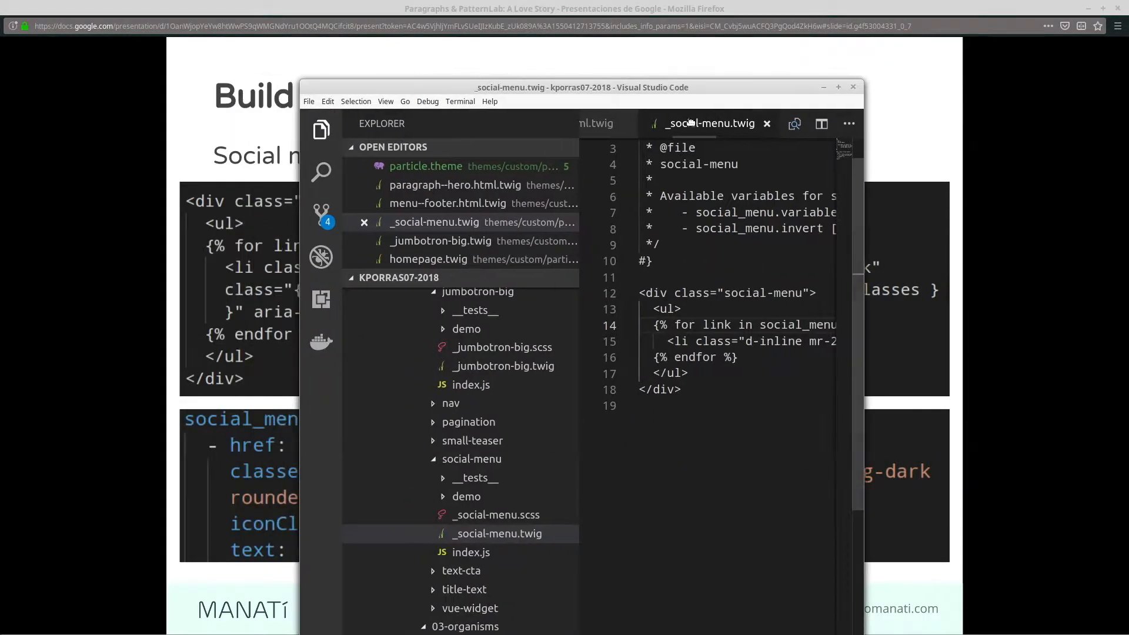
double_click(692, 89)
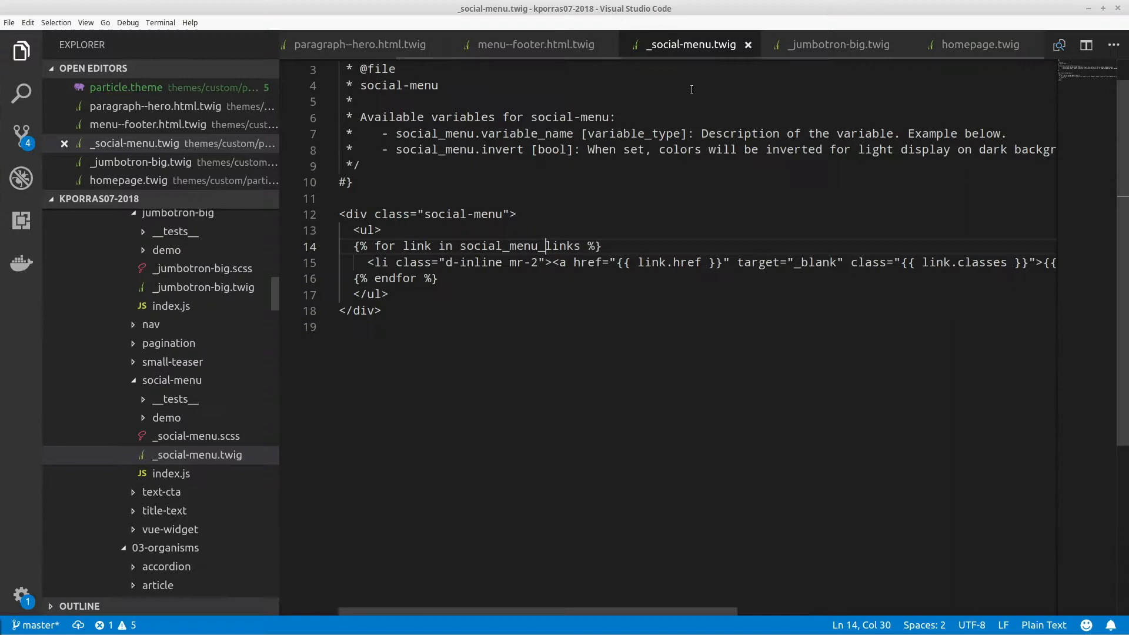
scroll(624, 182, "up", 2)
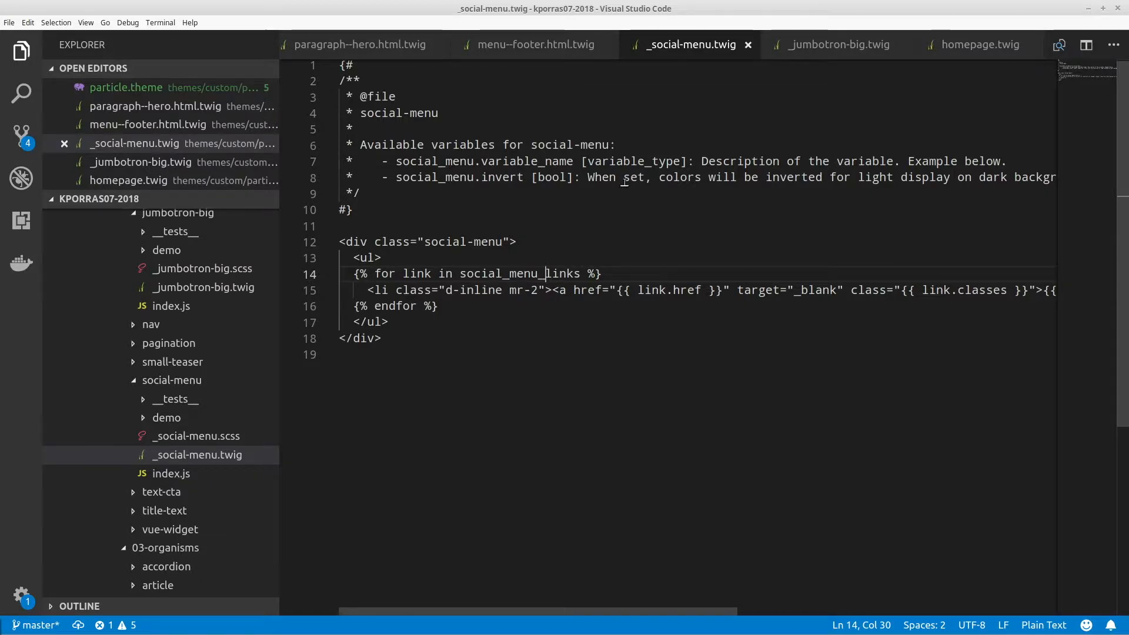
Switch the color theme to Solarized Light via the Command Palette
key("ctrl+shift+p")
type("lig")
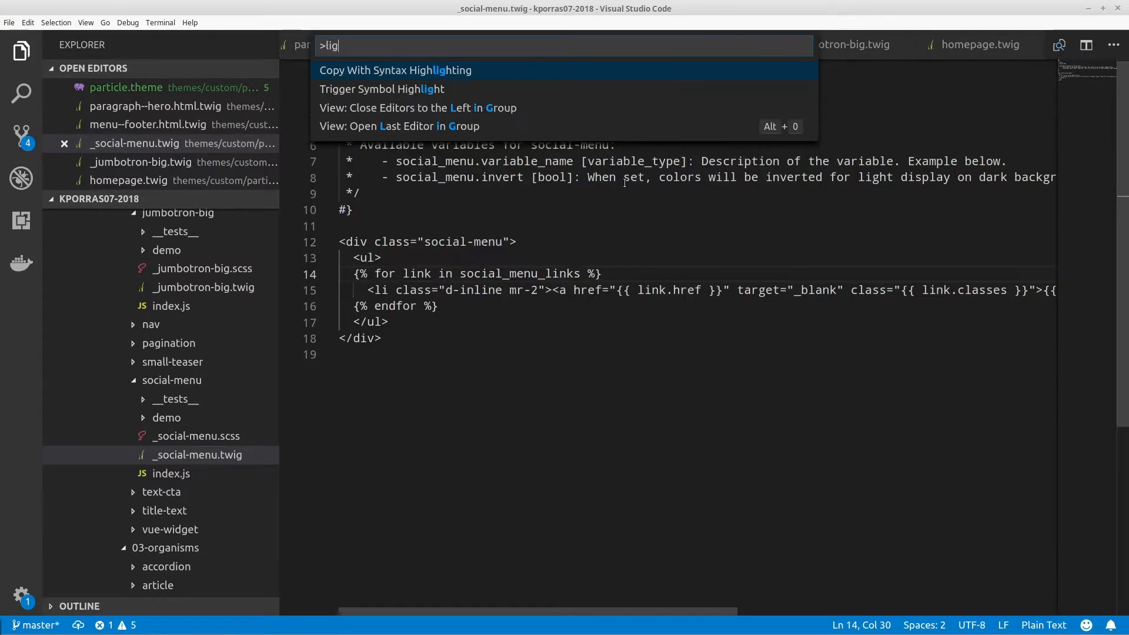
key("BackSpace")
key("BackSpace")
key("BackSpace")
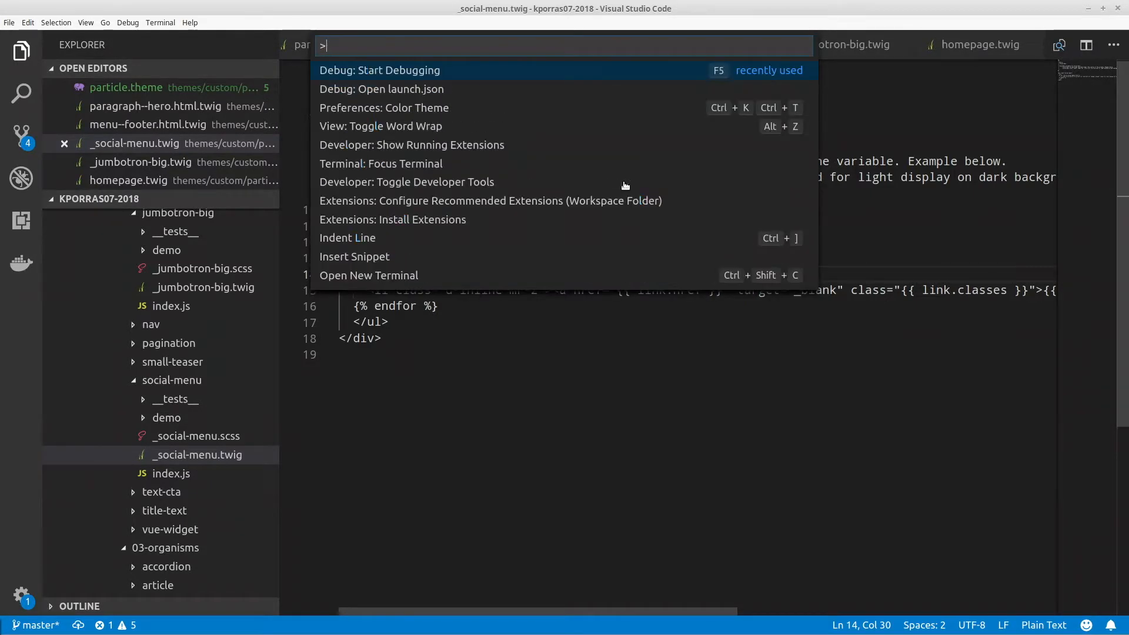
type("thme")
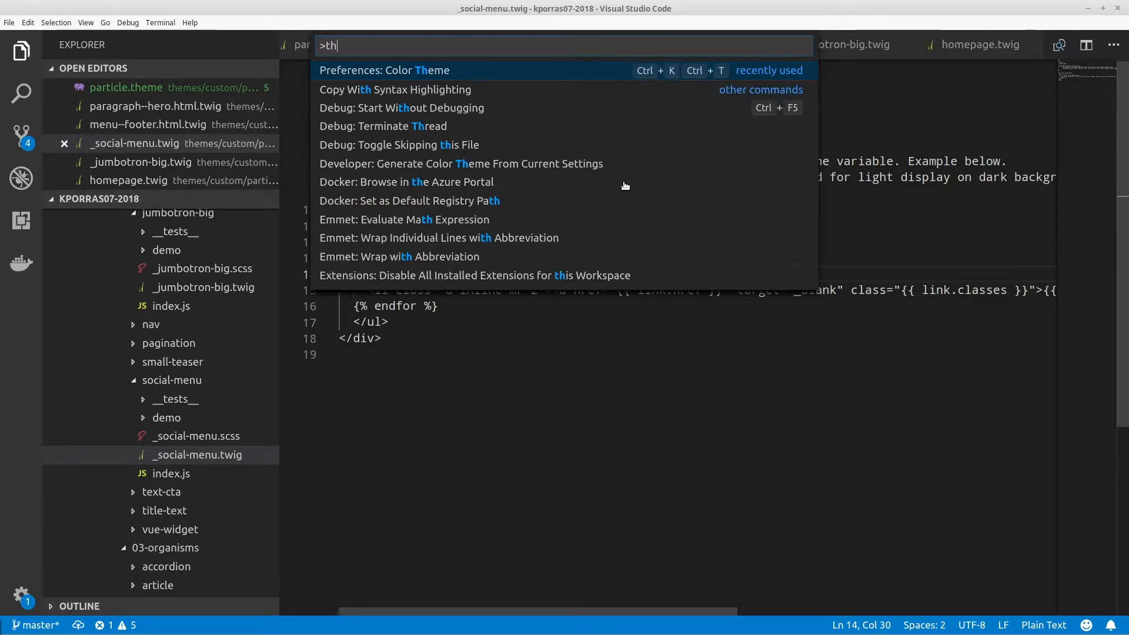
key("BackSpace")
key("BackSpace")
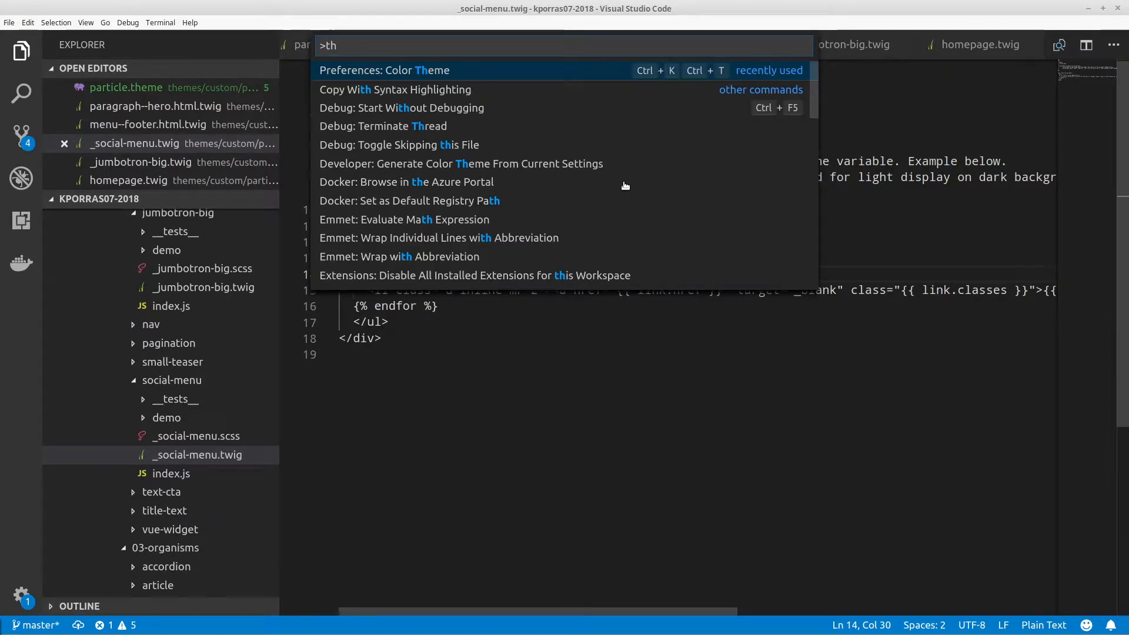
key("Return")
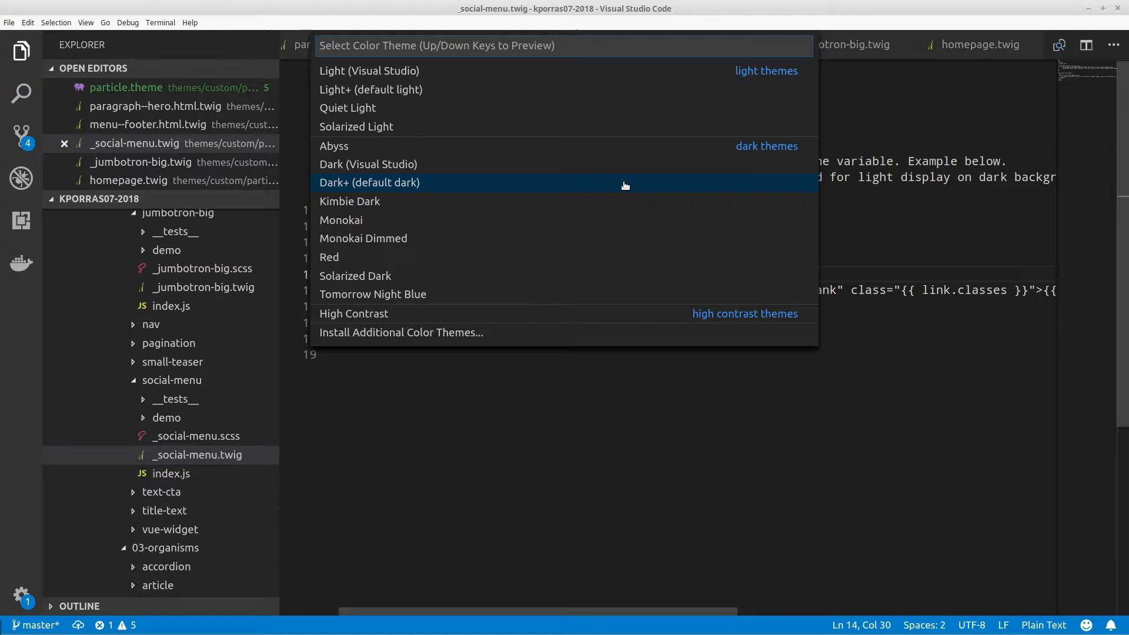
left_click(441, 126)
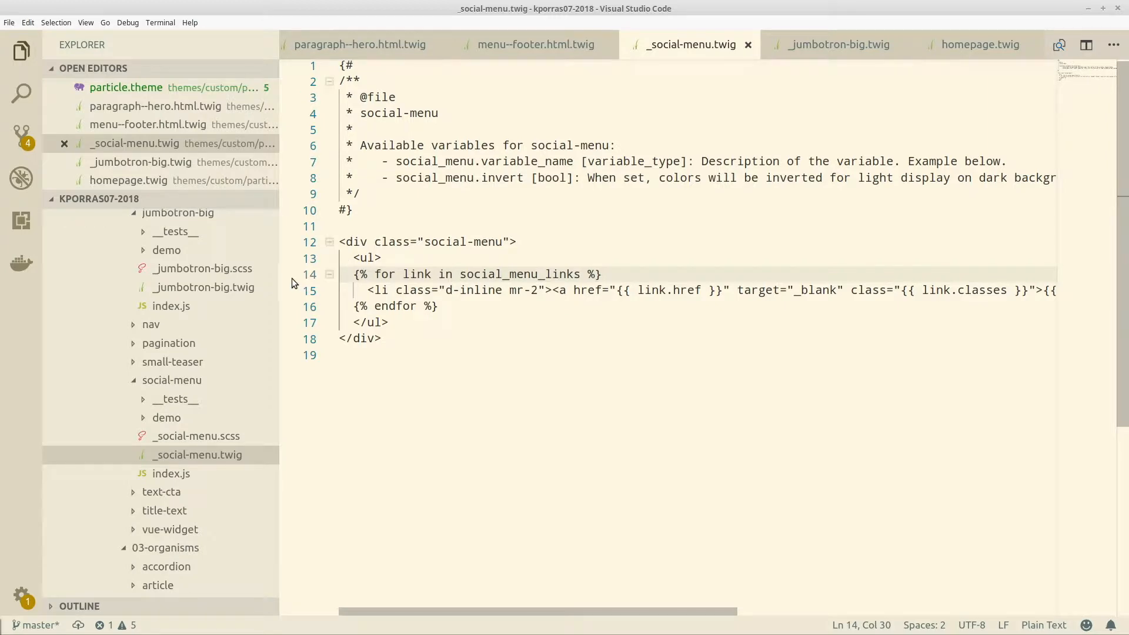
Narrow the sidebar and highlight the for loop and link.href in _social-menu.twig
mouse_move(279, 290)
left_mouse_down()
mouse_move(143, 302)
mouse_move(190, 301)
left_mouse_up()
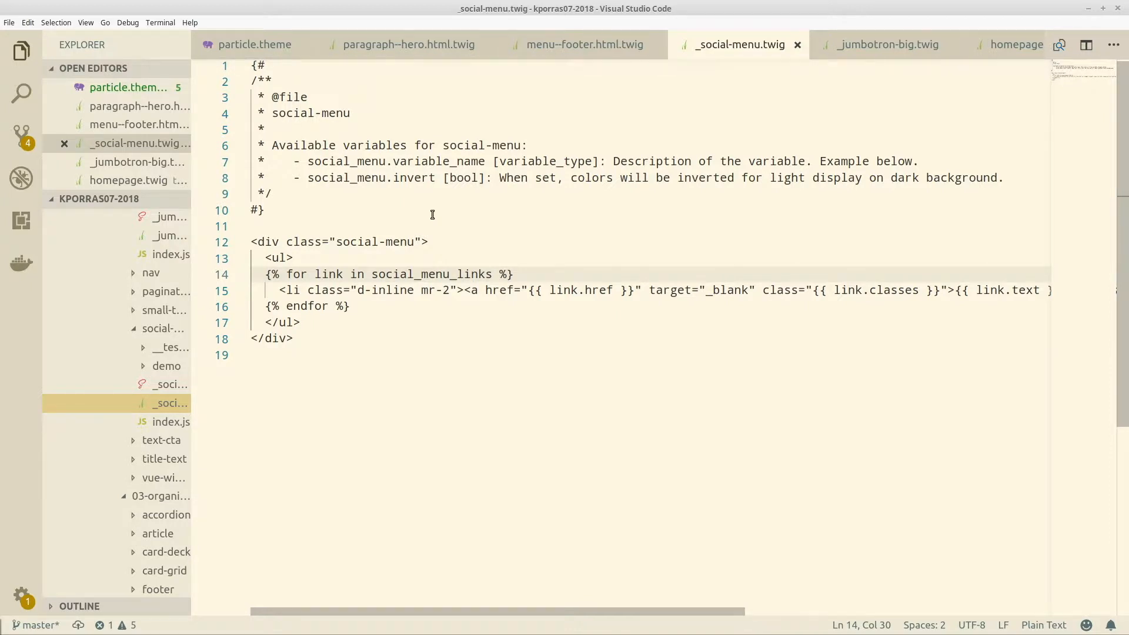
double_click(307, 273)
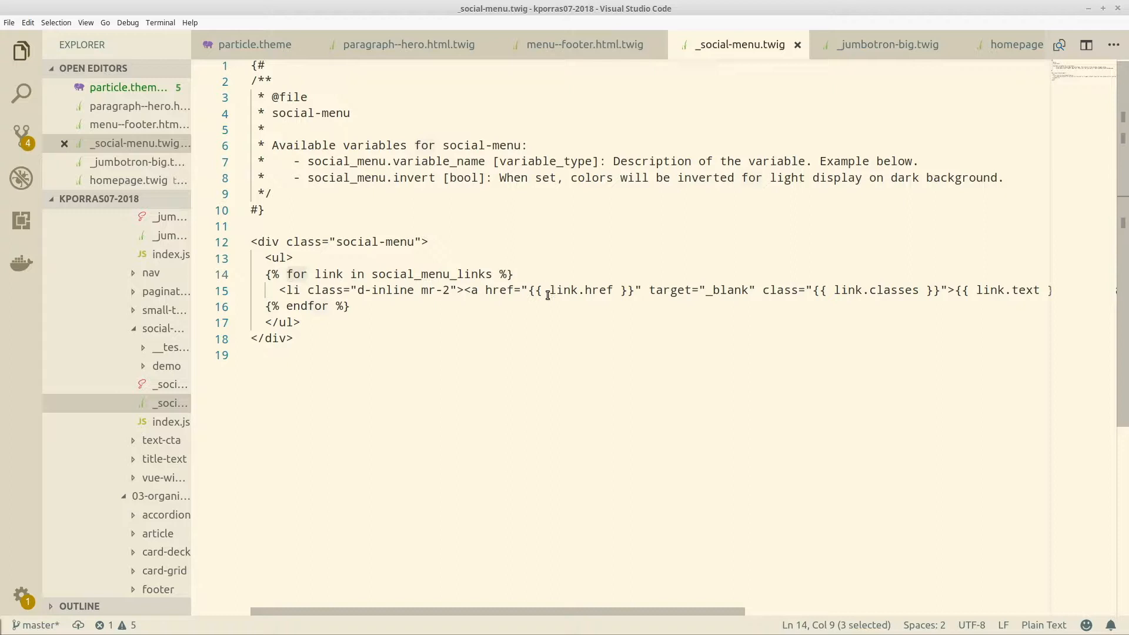
left_click_drag(549, 291, 608, 290)
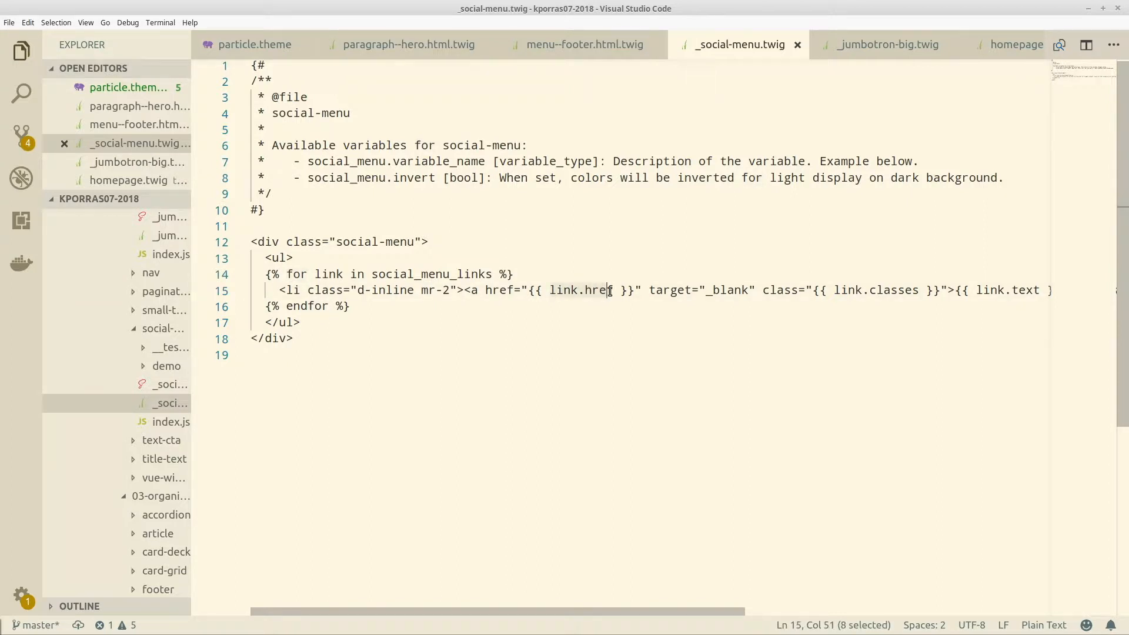
Open _social-menu.scss, then the demo folder's social-menus.twig template
mouse_move(166, 366)
left_click_drag(191, 368, 246, 368)
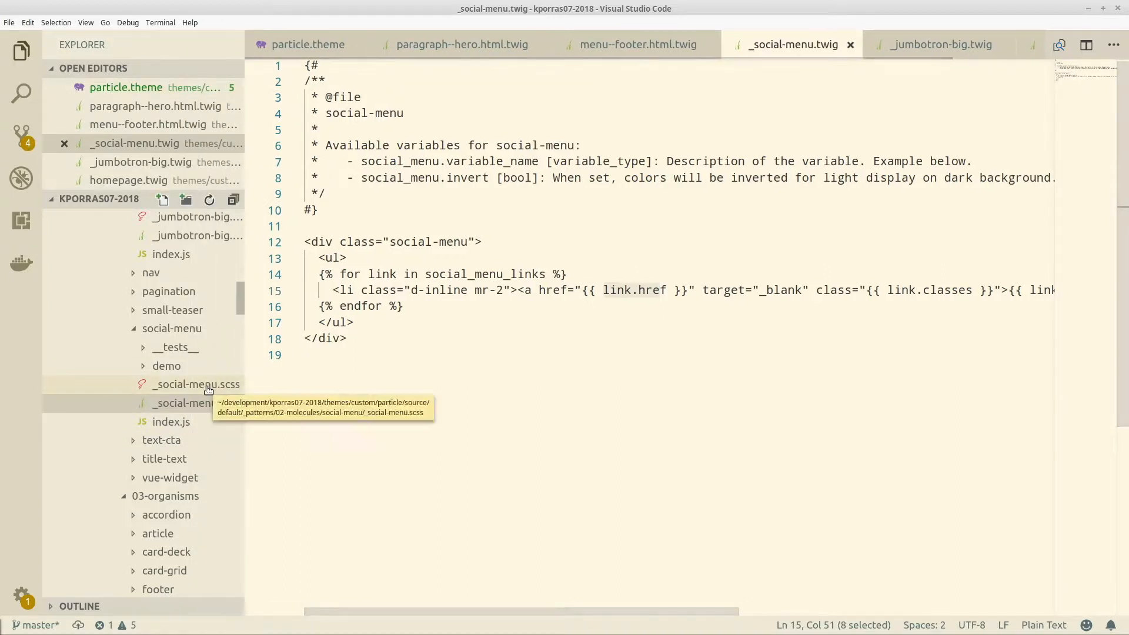
left_click(196, 385)
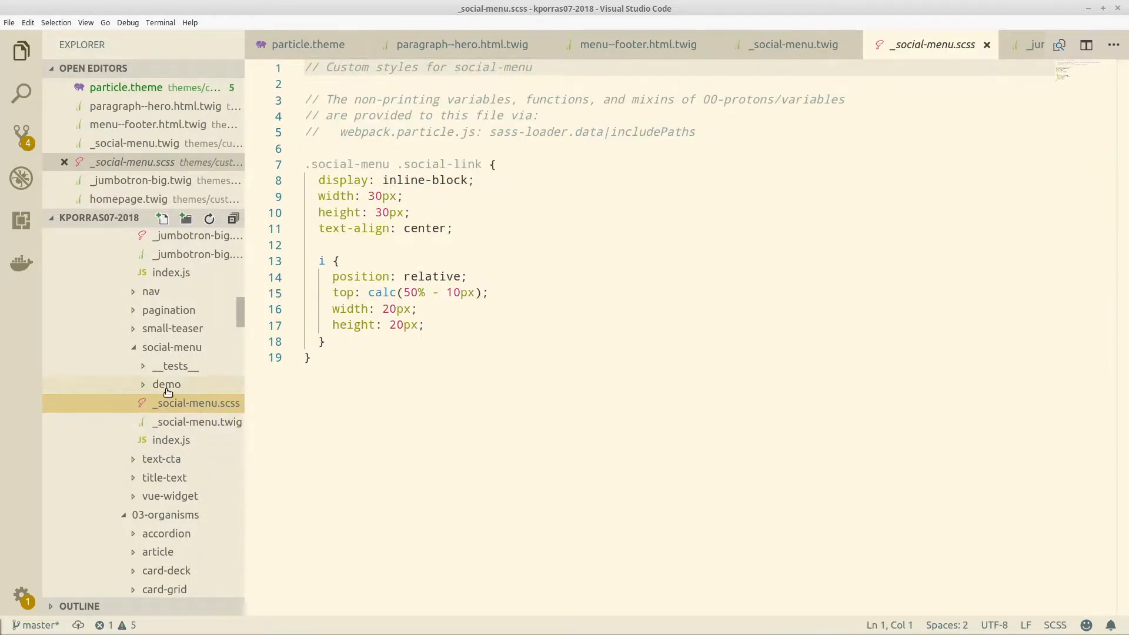
left_click(167, 388)
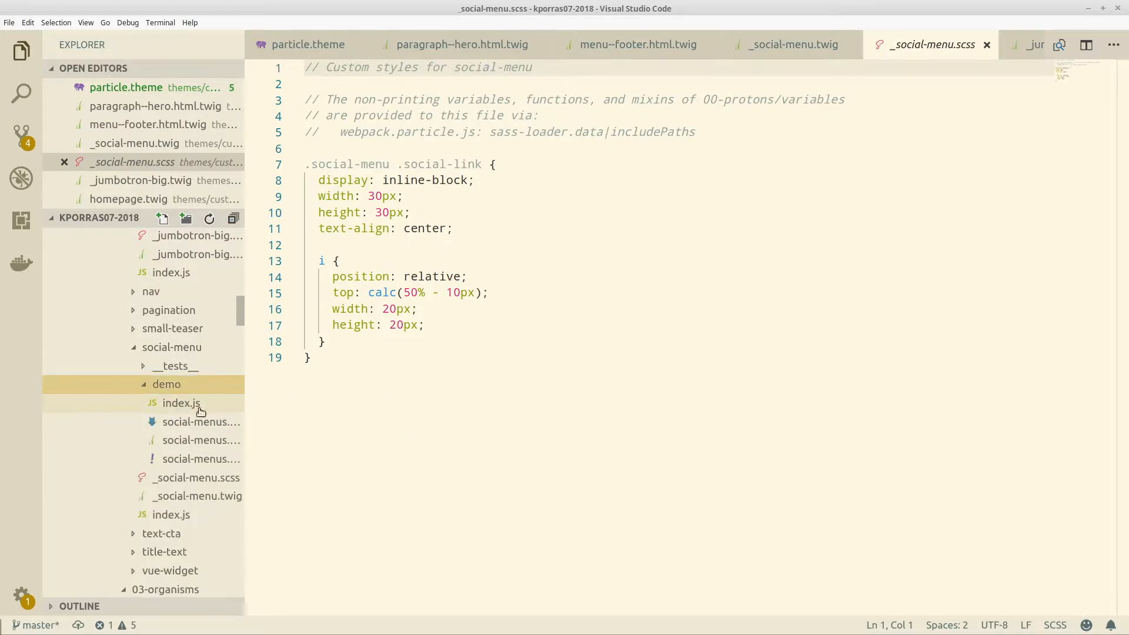
left_click(154, 386)
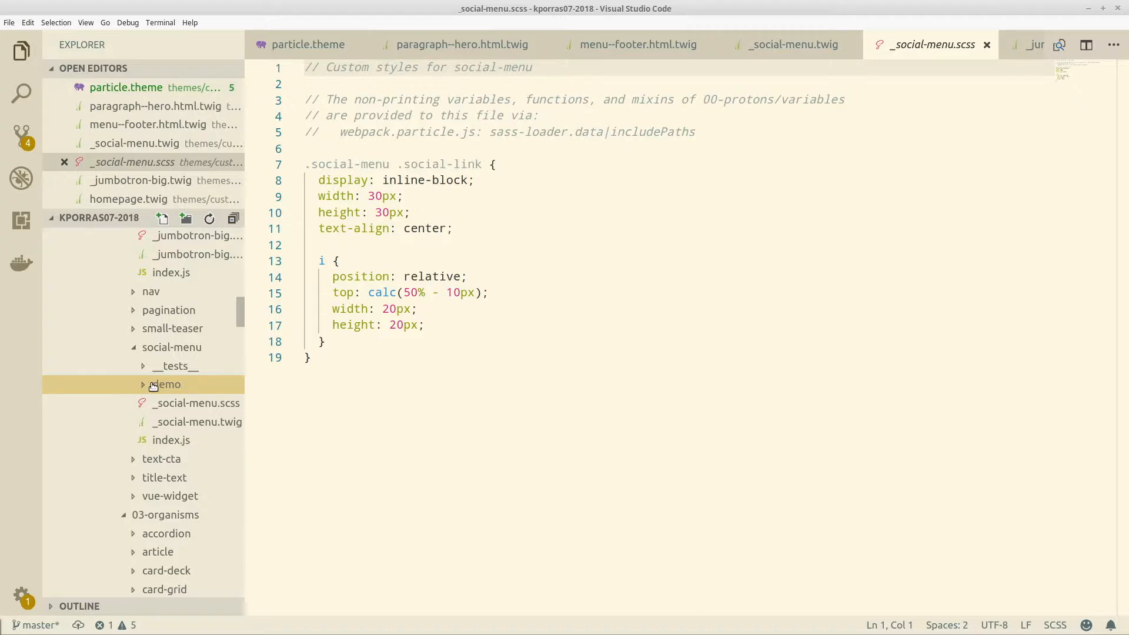
left_click(153, 386)
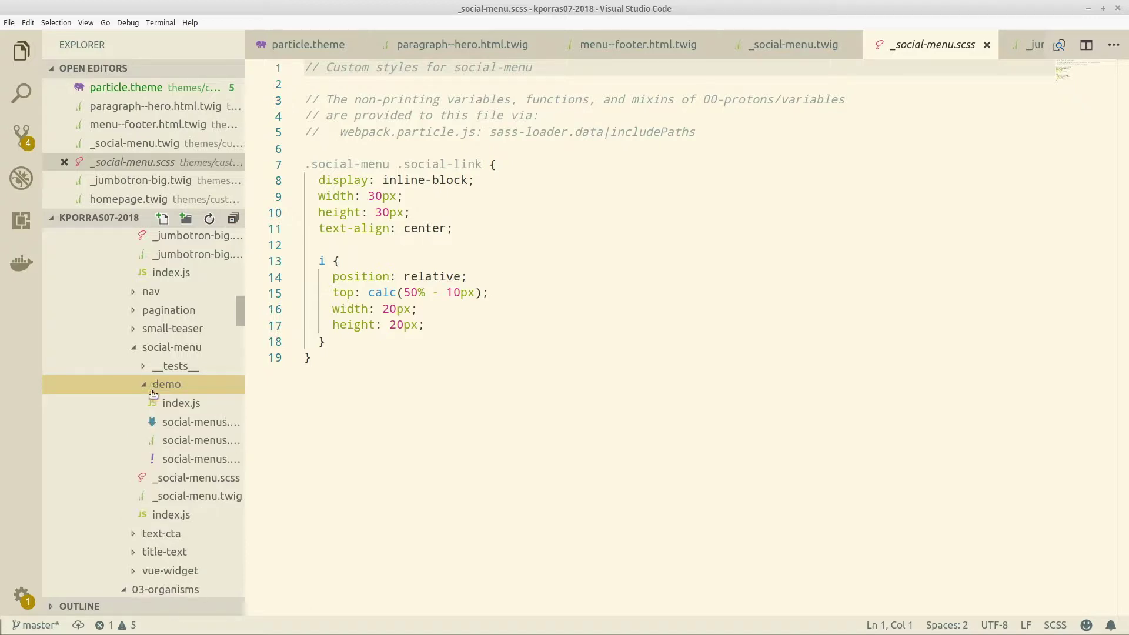
left_click(188, 441)
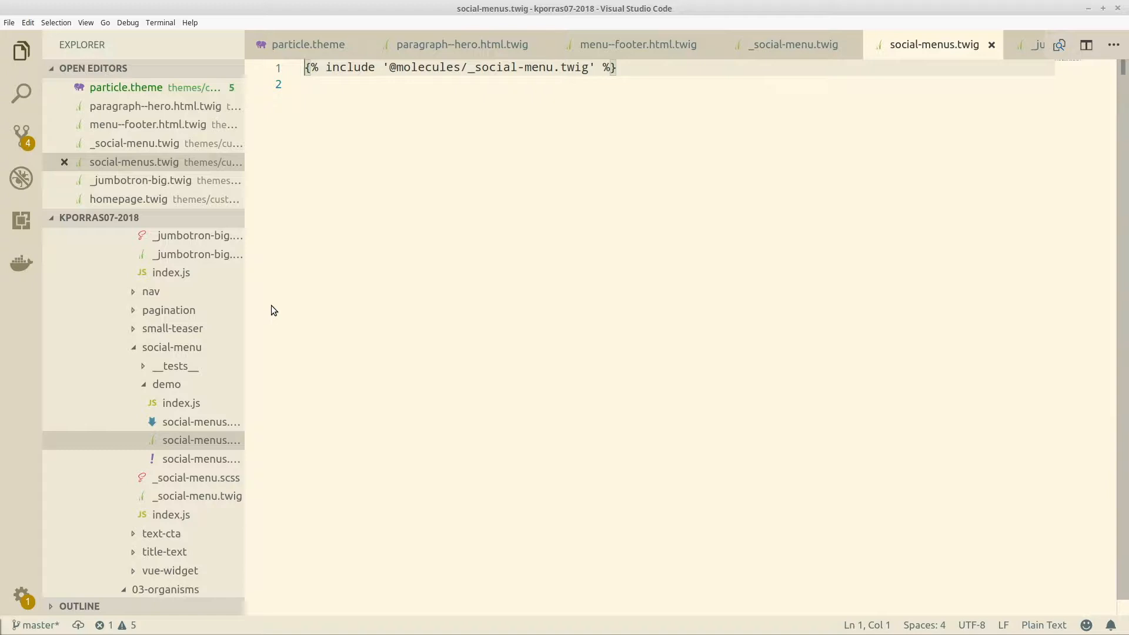
Open social-menus.yml and highlight its social_menu_links entries
left_click(192, 459)
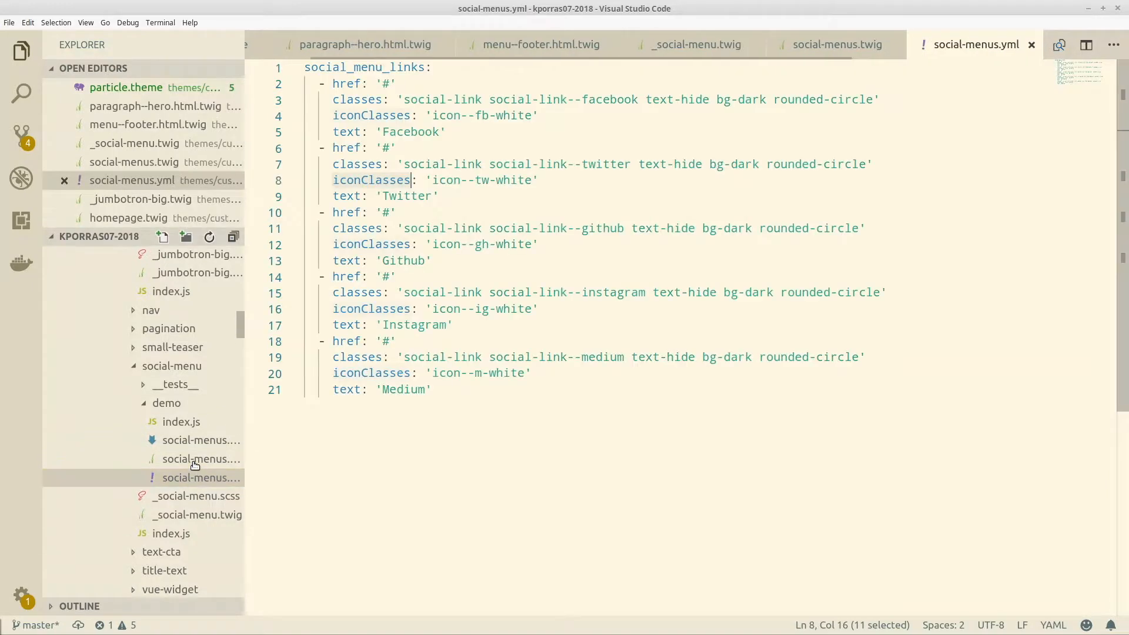
mouse_move(441, 392)
left_mouse_down()
mouse_move(388, 245)
mouse_move(303, 84)
left_mouse_up()
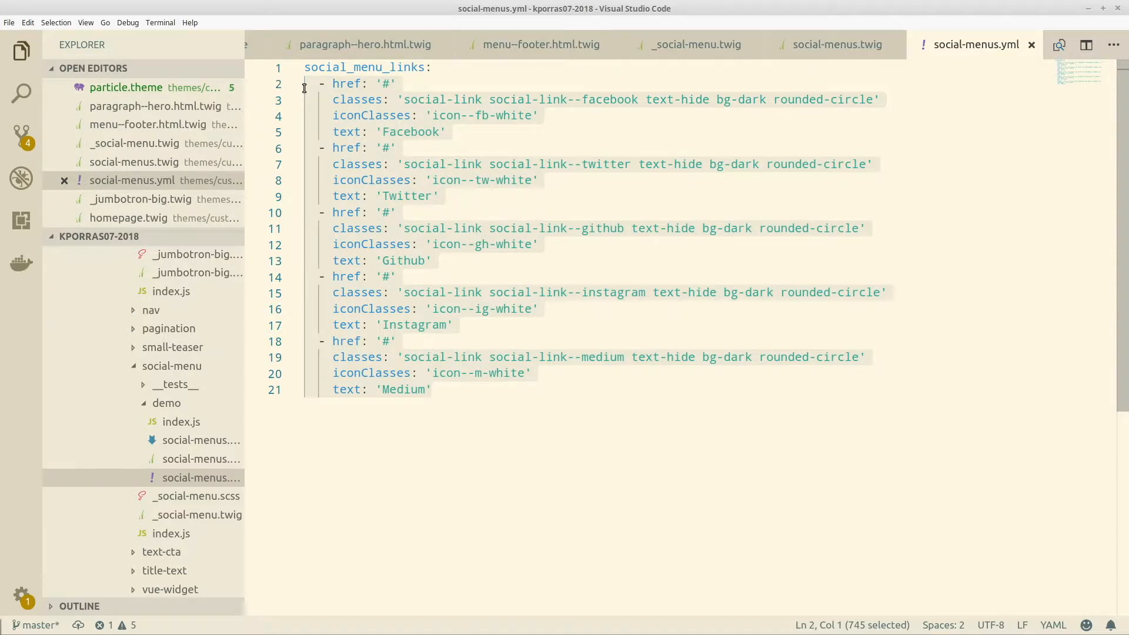
left_click(429, 137)
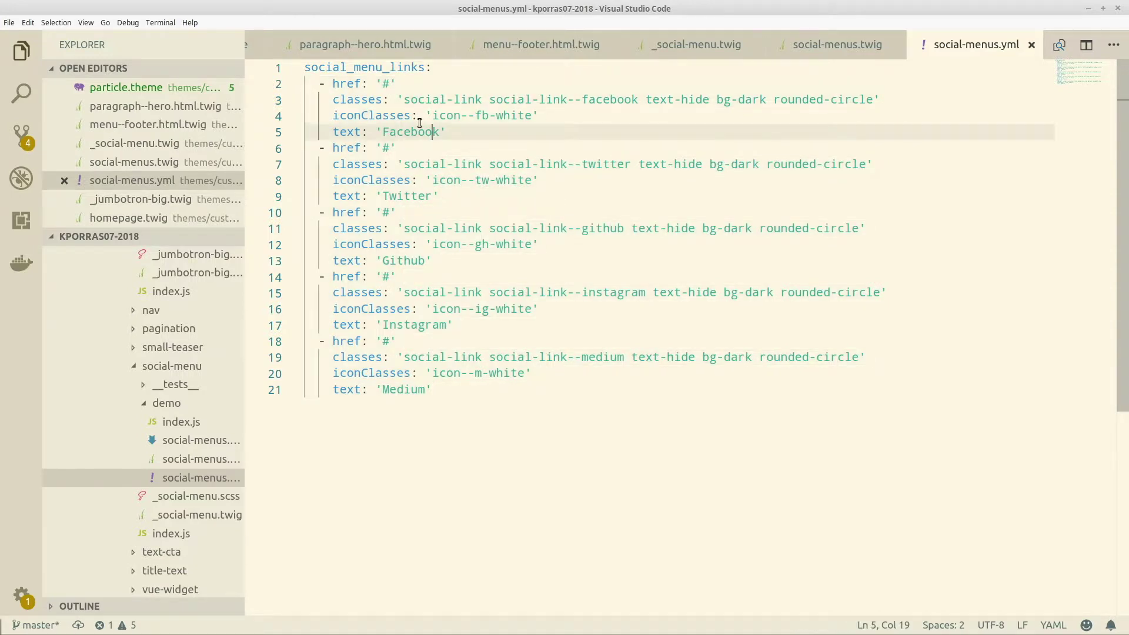
double_click(383, 68)
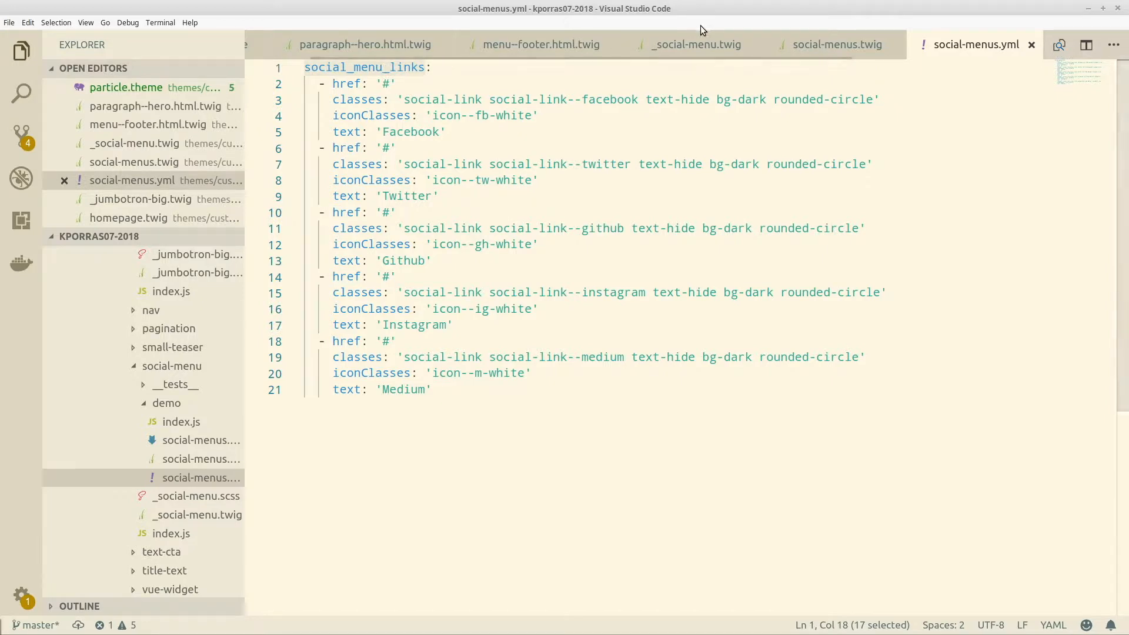
Compare the social_menu_links variable in _social-menu.twig against the YAML list, ending on the template
left_click(697, 44)
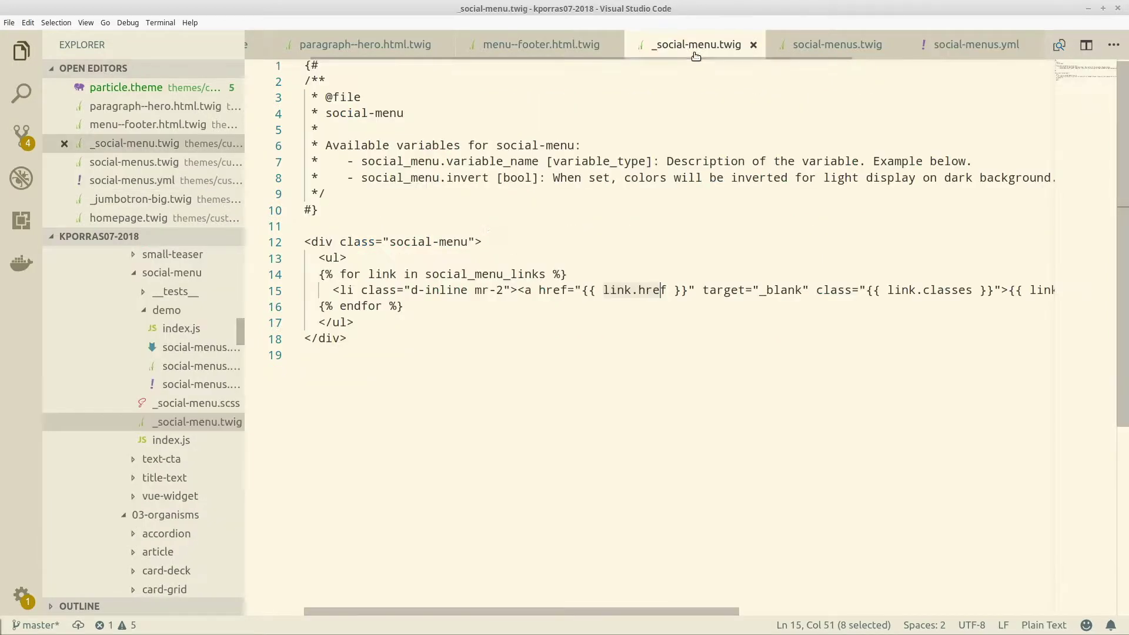
double_click(486, 274)
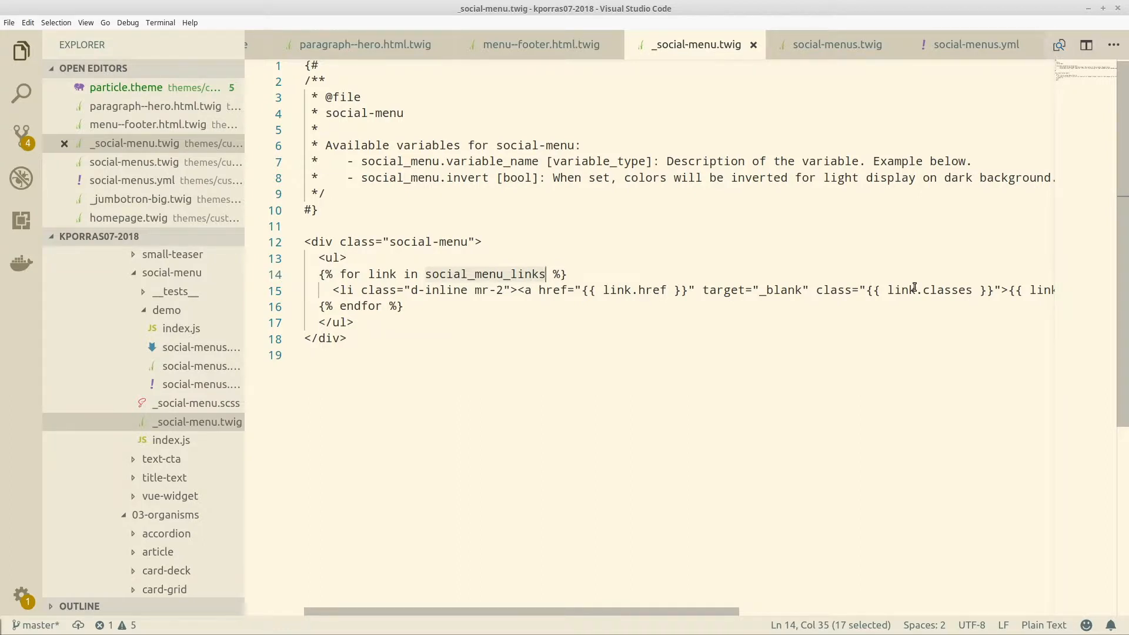
scroll(915, 287, "right", 1)
scroll(915, 287, "right", 2)
scroll(915, 287, "right", 2)
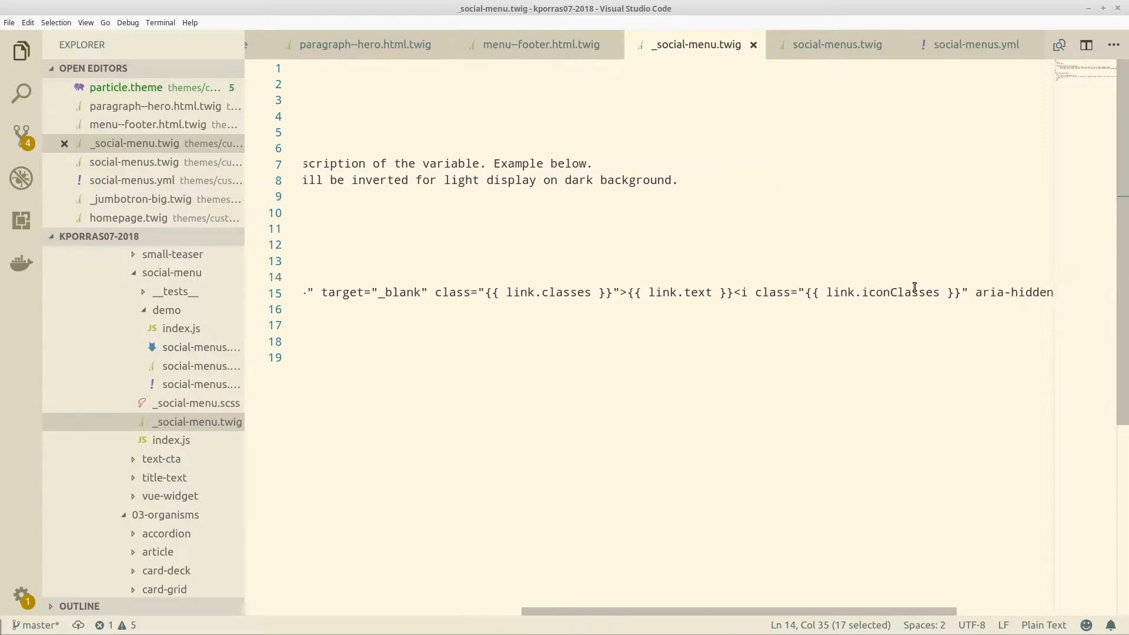
scroll(915, 287, "left", 5)
scroll(915, 287, "down", 3)
scroll(915, 287, "up", 2)
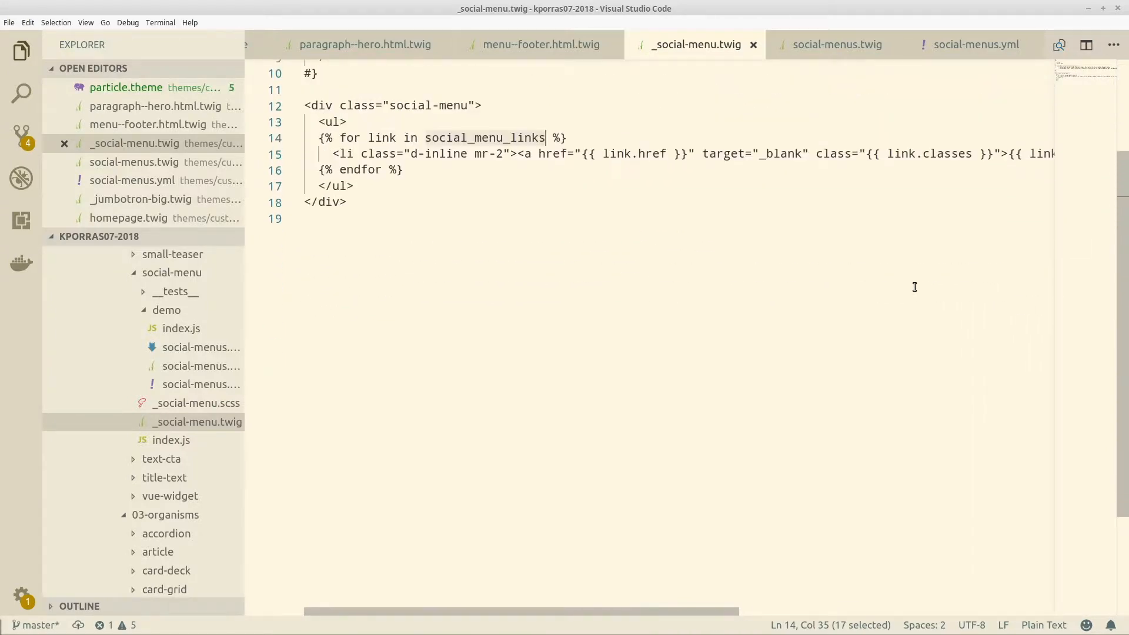
left_click(976, 45)
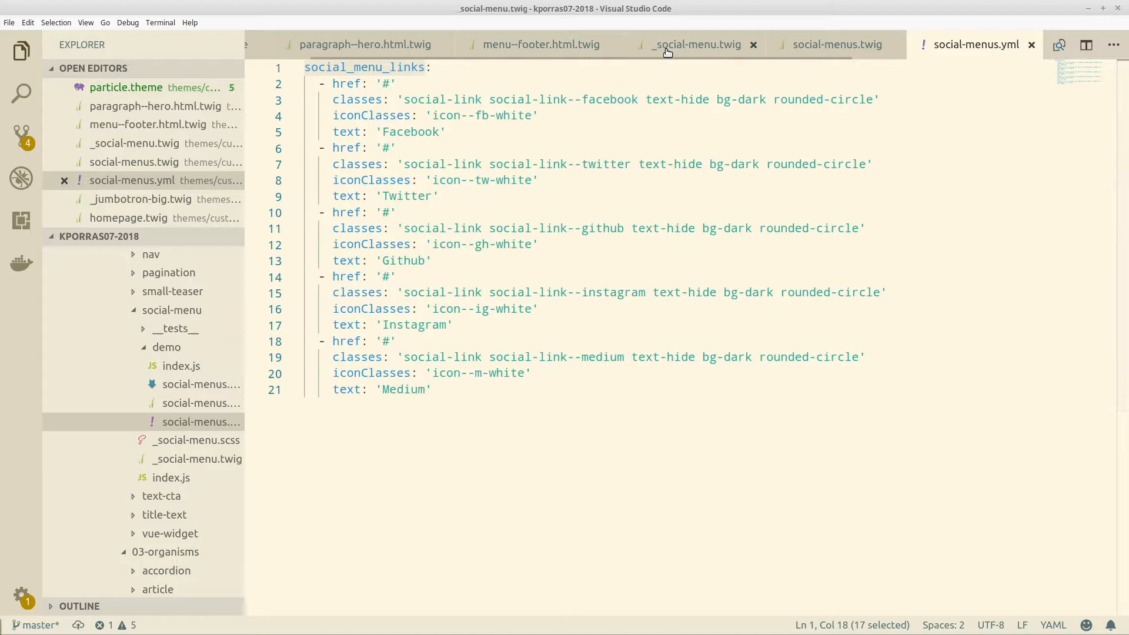
left_click(697, 44)
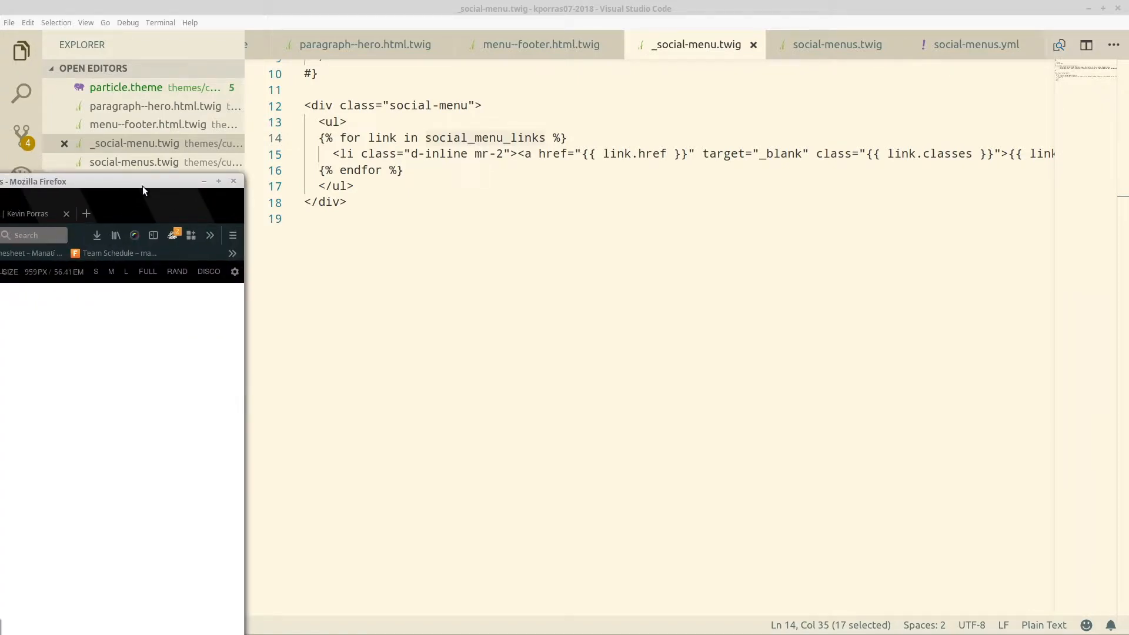
Show the Pattern Lab preview of the five social icons, then move the browser off screen
left_click_drag(154, 181, 882, 69)
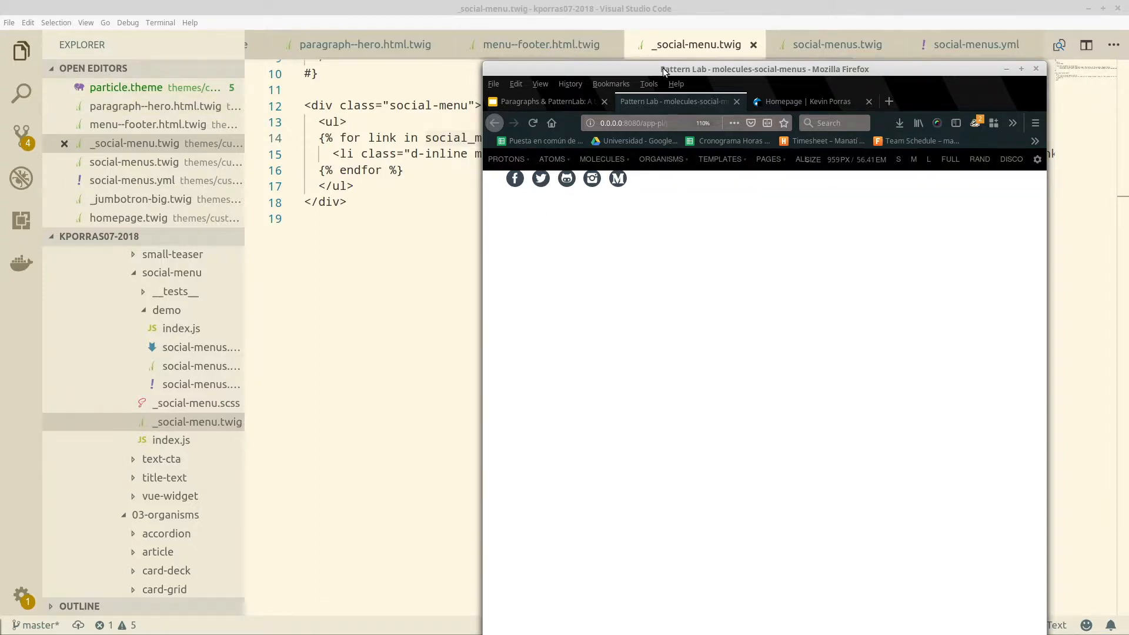
left_click_drag(665, 70, 4, 406)
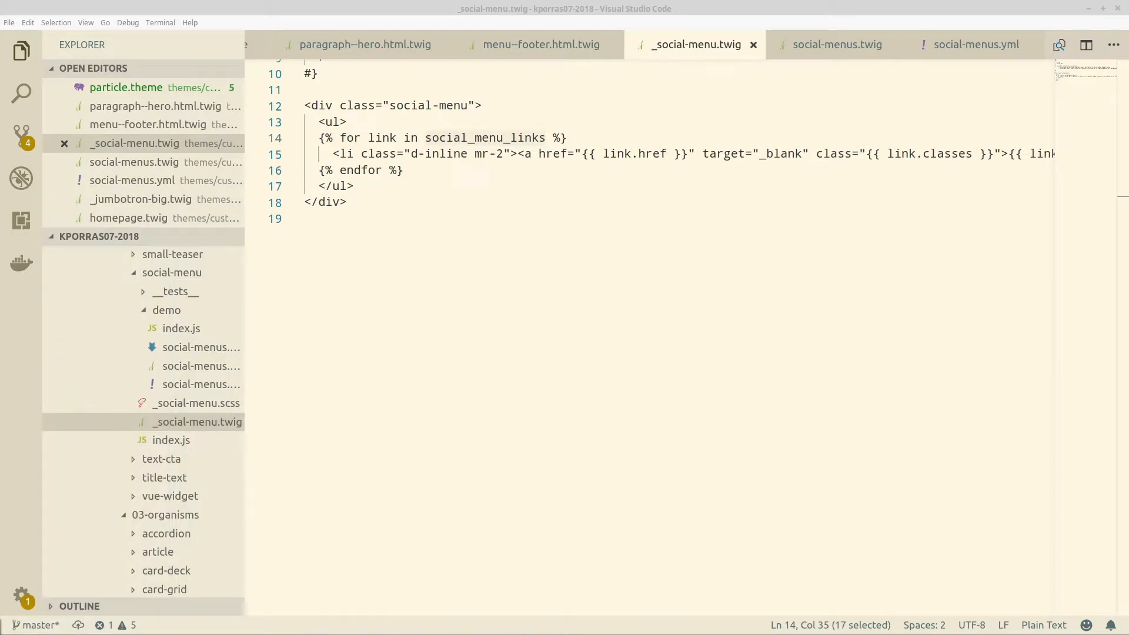
Show the Jumbotron big molecule slide in the deck, then return to VS Code
key("alt+Tab")
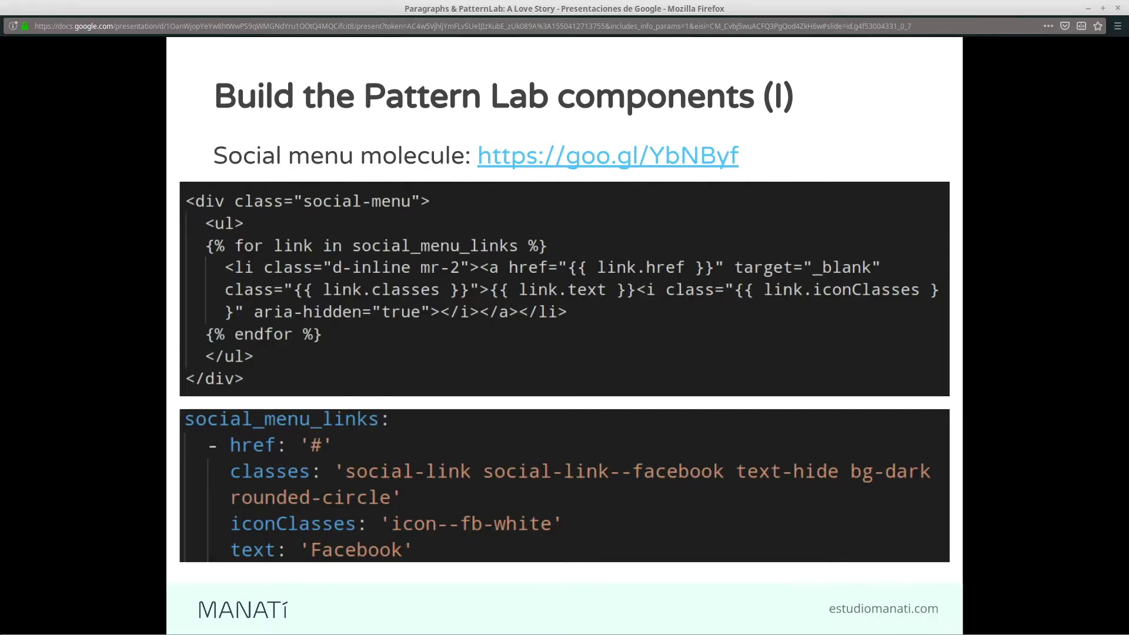
key("Right")
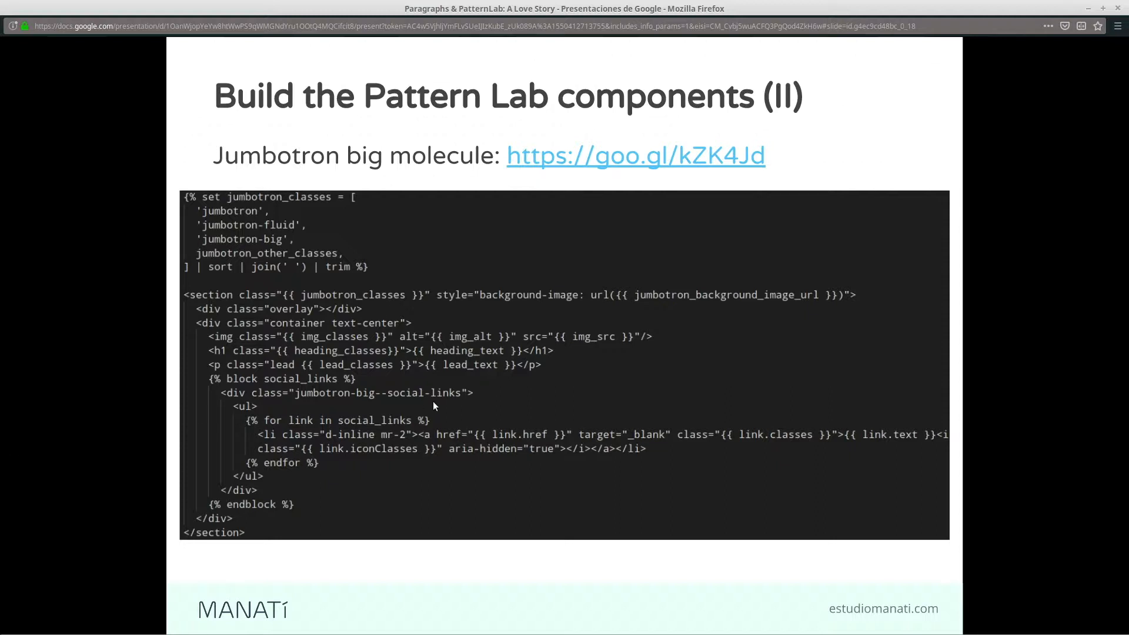
key("Right")
key("Left")
key("alt+Tab")
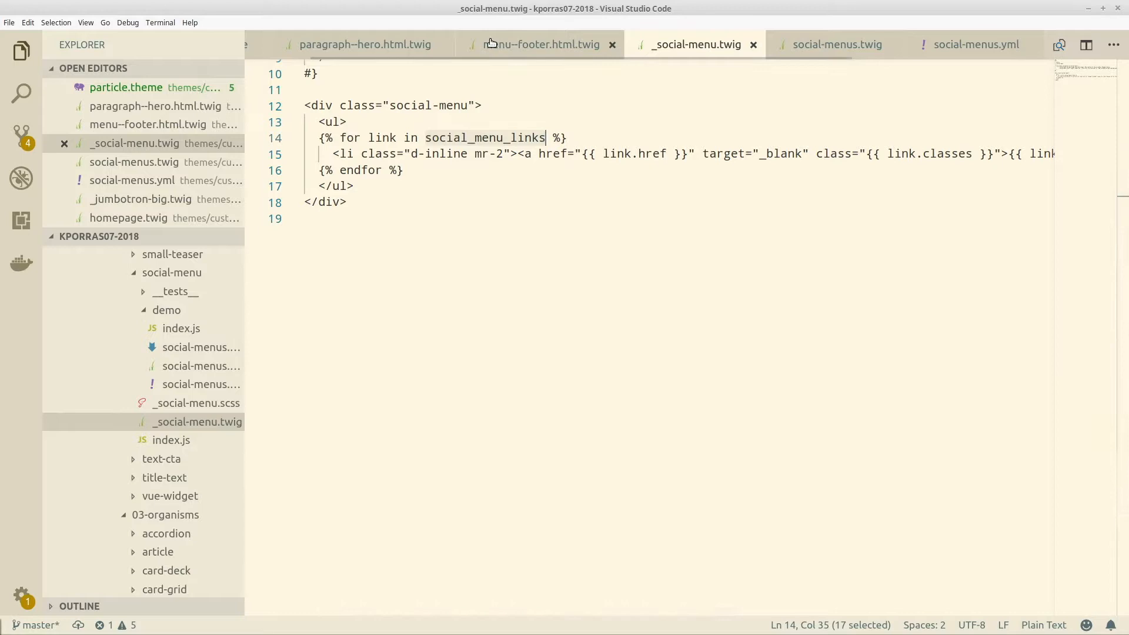
scroll(492, 42, "down", 2)
scroll(491, 42, "down", 3)
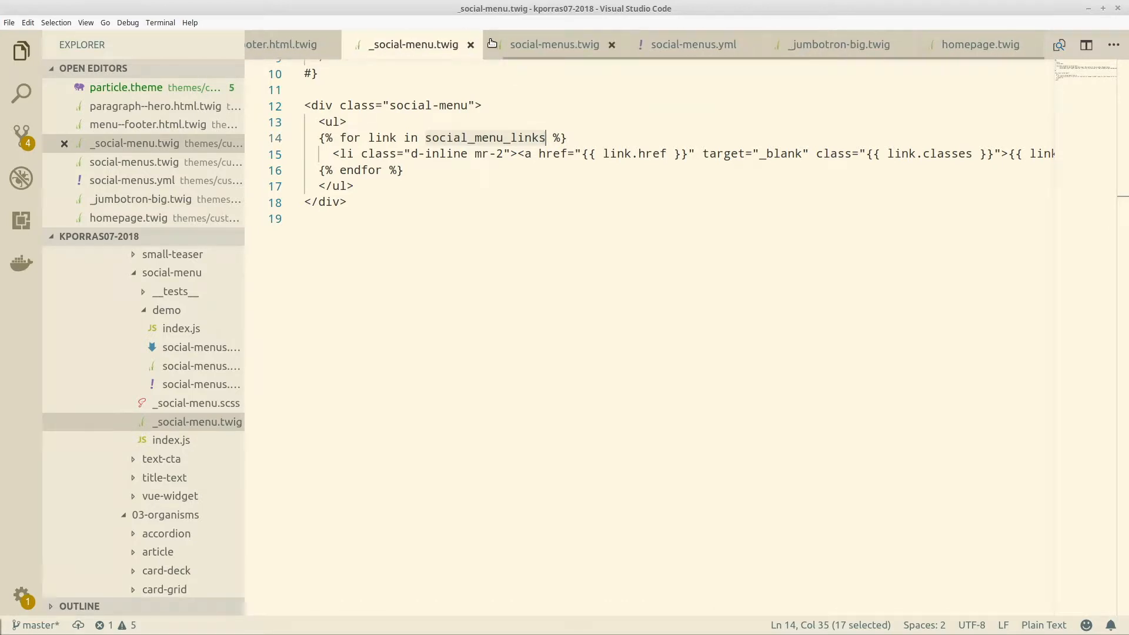
Open _jumbotron-big.twig and highlight the background image line and {% block social_links %}
left_click(847, 44)
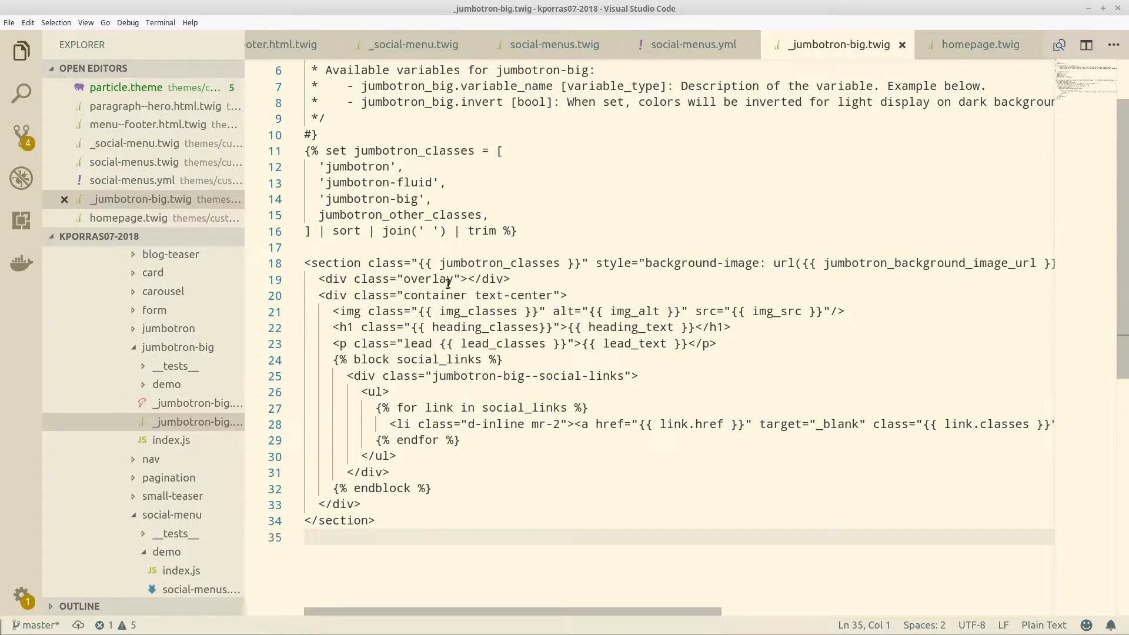
left_click(492, 262)
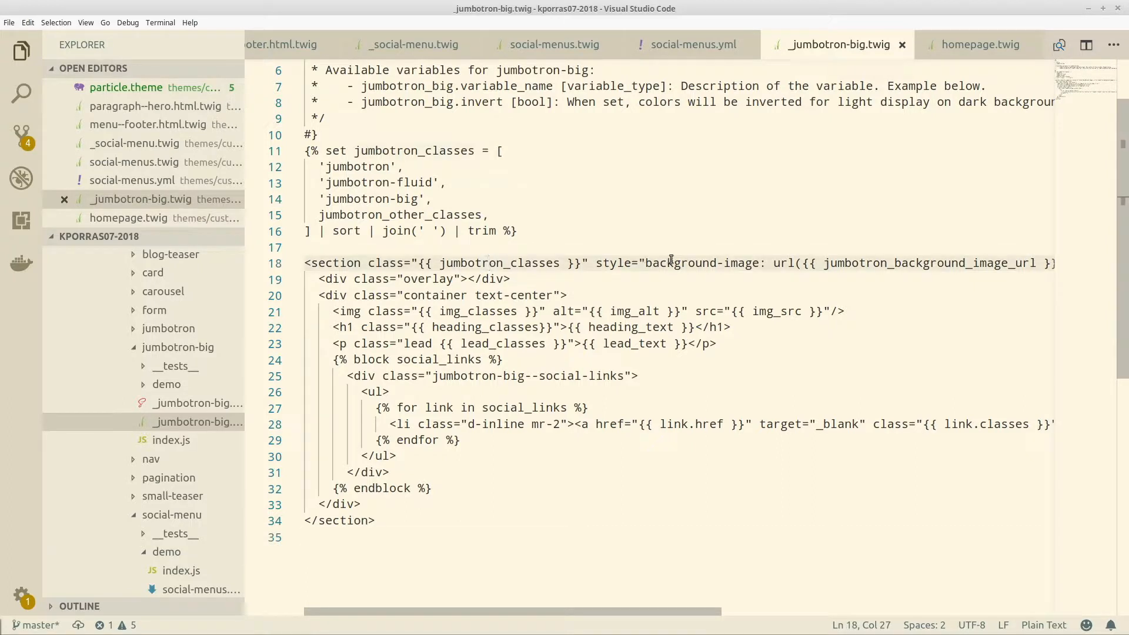
scroll(529, 262, "right", 6)
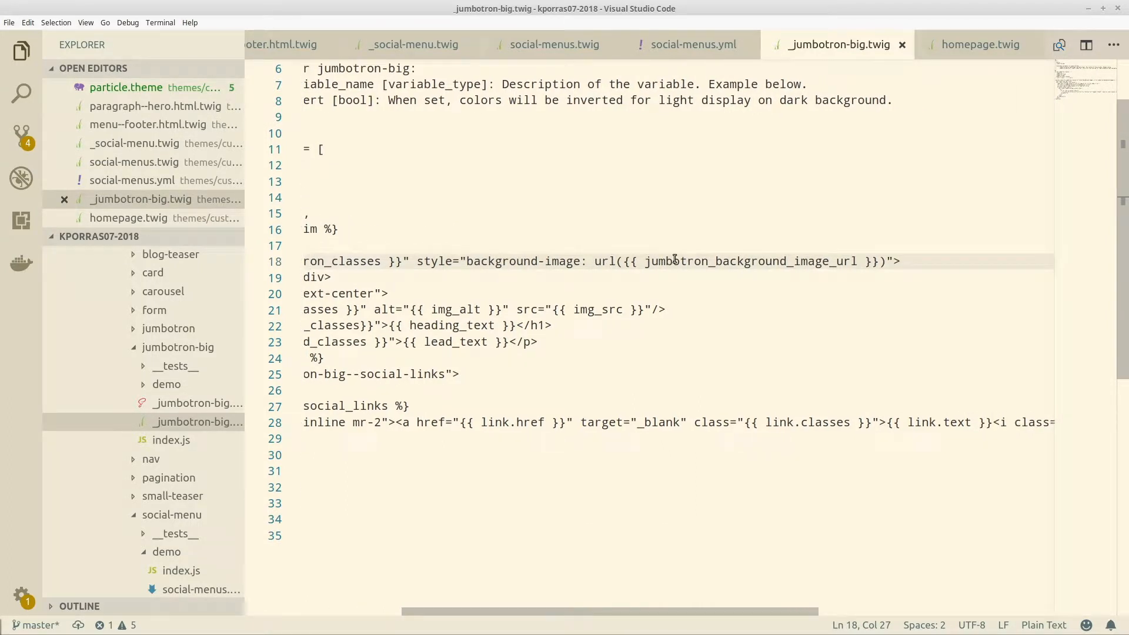
scroll(608, 257, "left", 6)
scroll(609, 258, "down", 1)
scroll(609, 258, "down", 1)
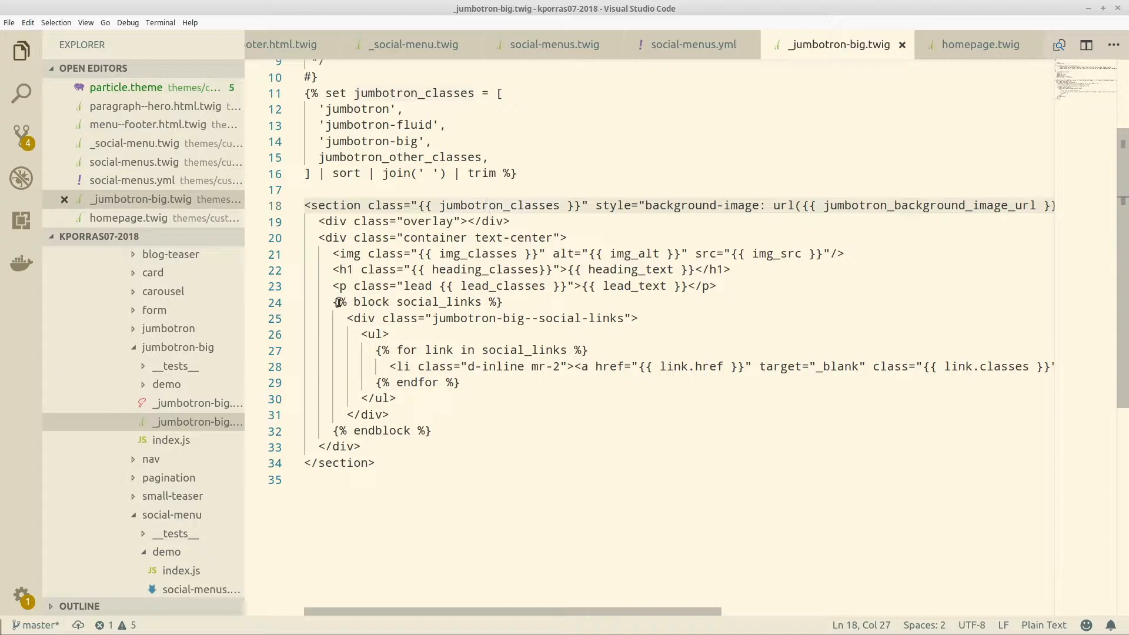
left_click_drag(333, 303, 521, 303)
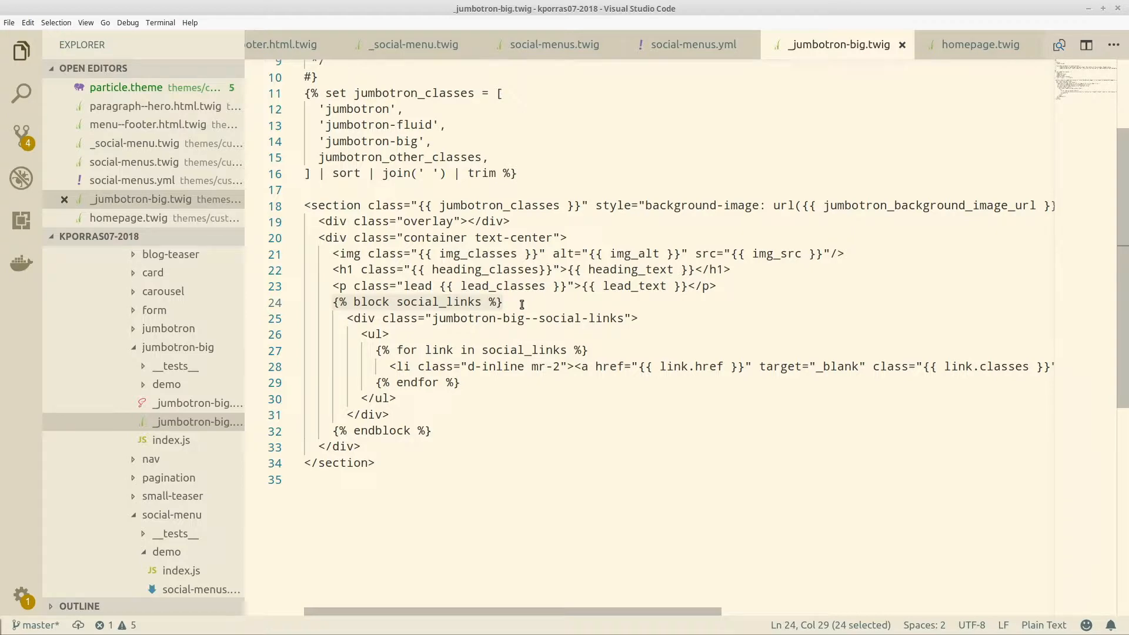
mouse_move(197, 422)
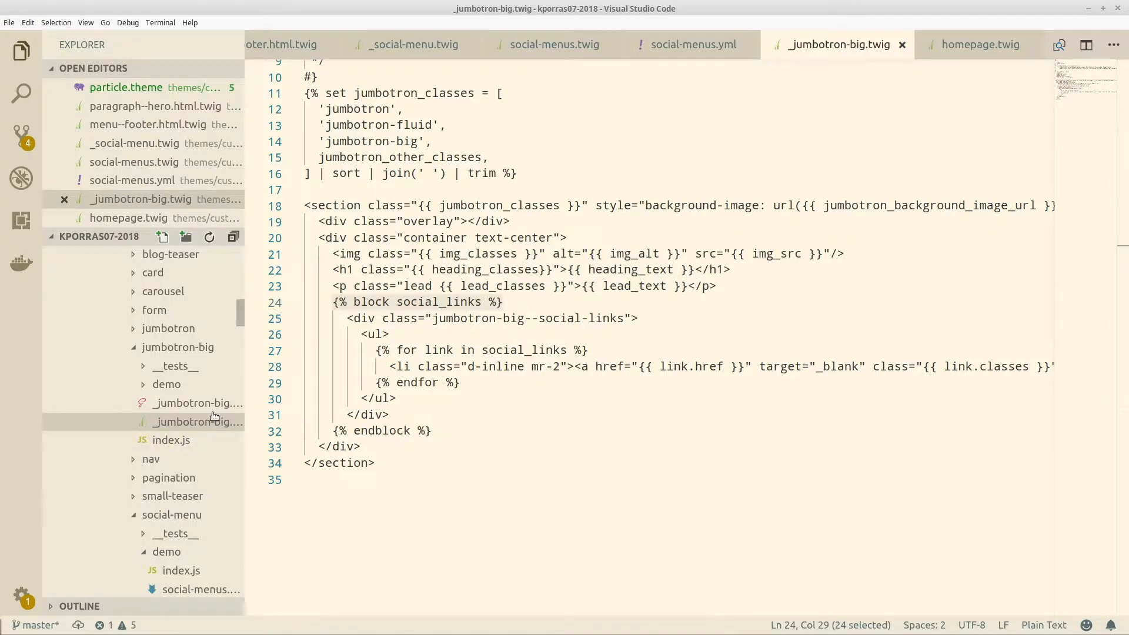
Open _jumbotron-big.scss, then the demo jumbotron-bigs.twig and pick out its _jumbotron include
left_click(198, 403)
left_click(433, 470)
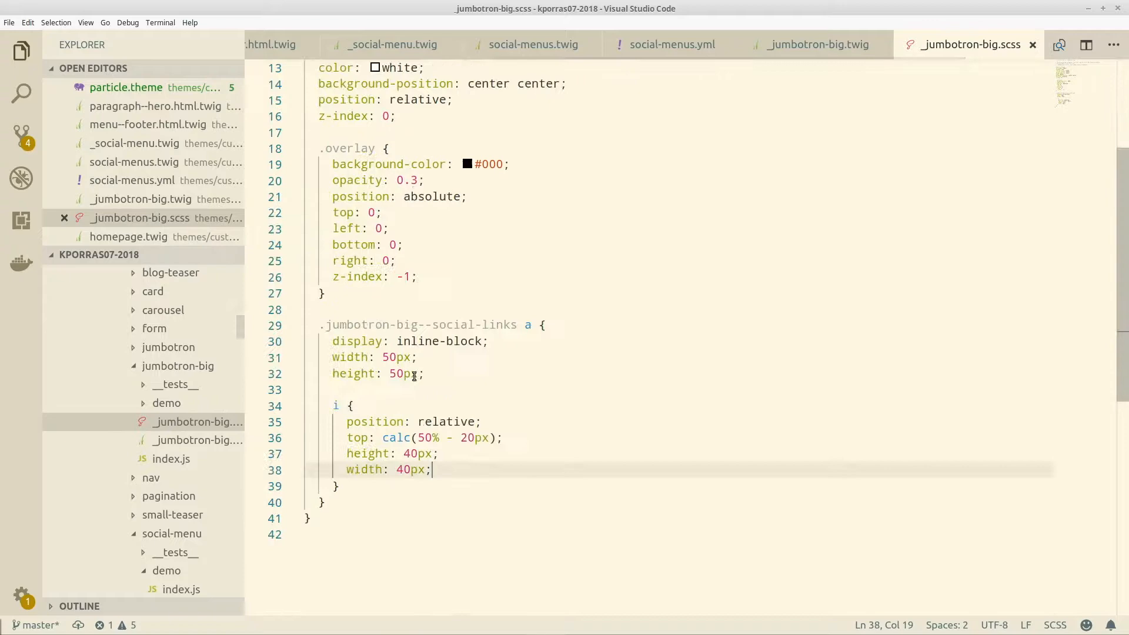
scroll(413, 375, "down", 10)
scroll(413, 375, "up", 5)
scroll(414, 374, "up", 5)
scroll(413, 376, "up", 3)
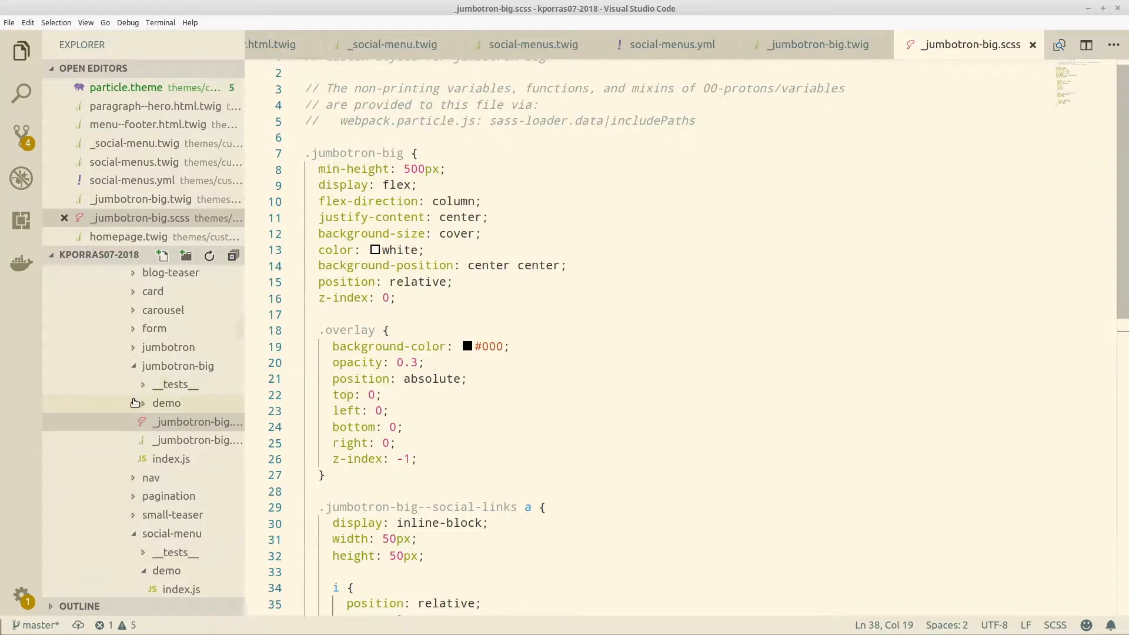
left_click(155, 403)
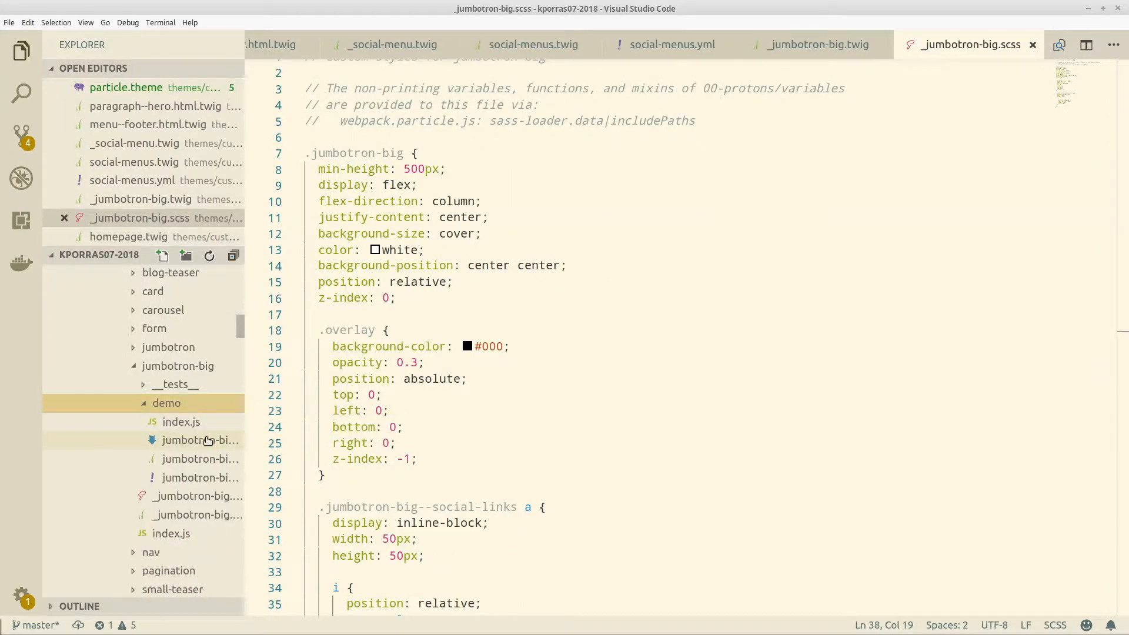
left_click(213, 460)
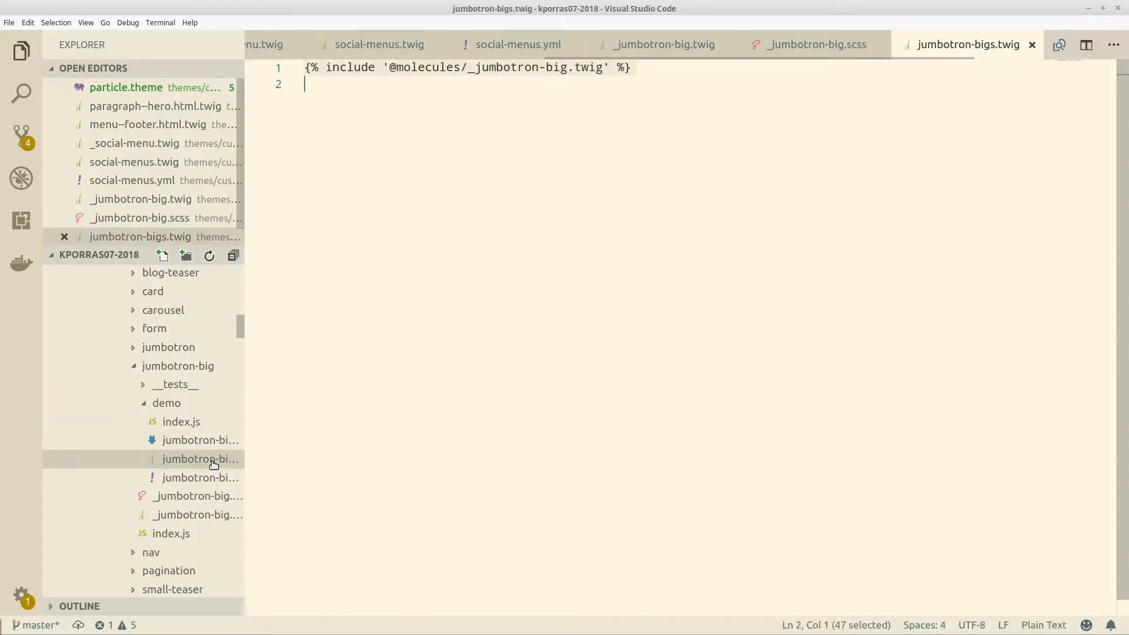
double_click(469, 68)
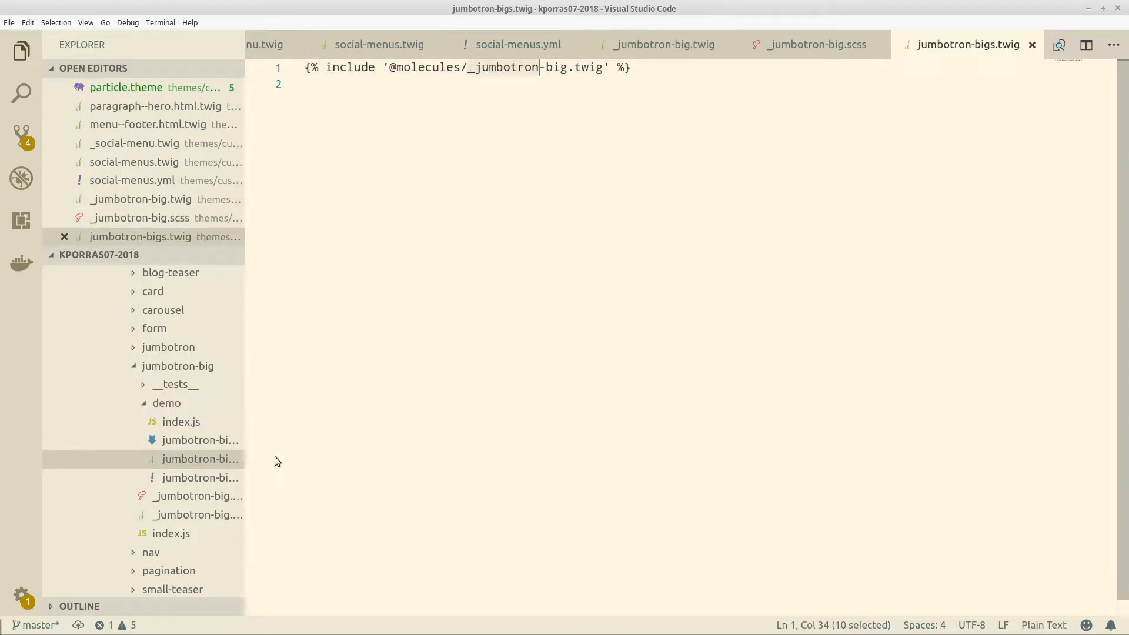
Open jumbotron-bigs.yml and highlight its image, heading and social links data
left_click(199, 477)
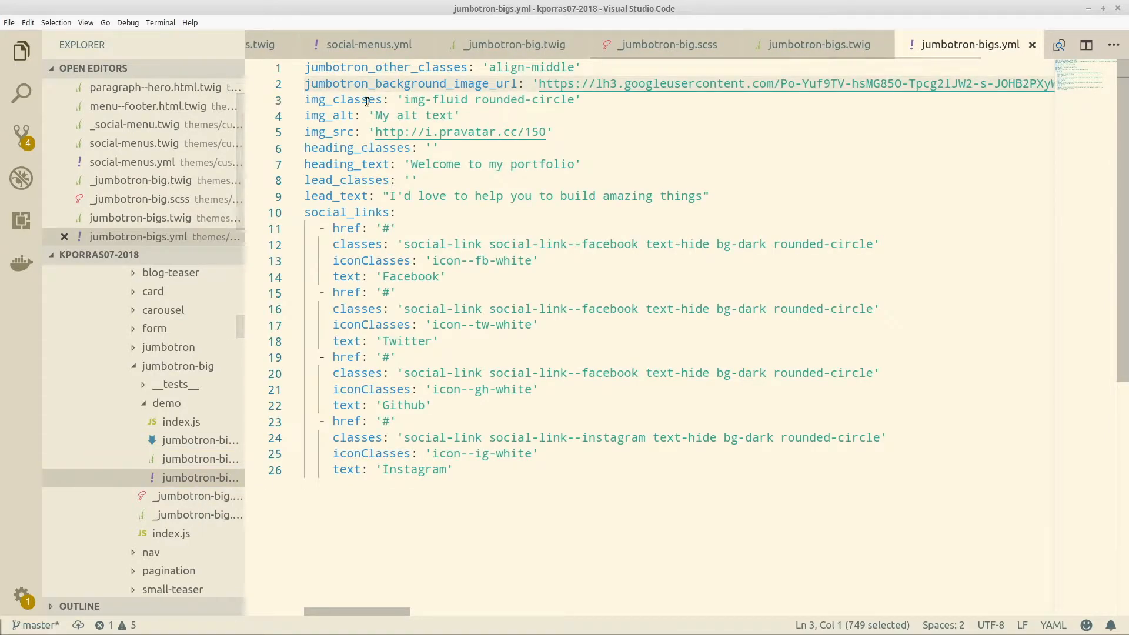
mouse_move(306, 67)
left_mouse_down()
mouse_move(431, 230)
mouse_move(462, 438)
left_mouse_up()
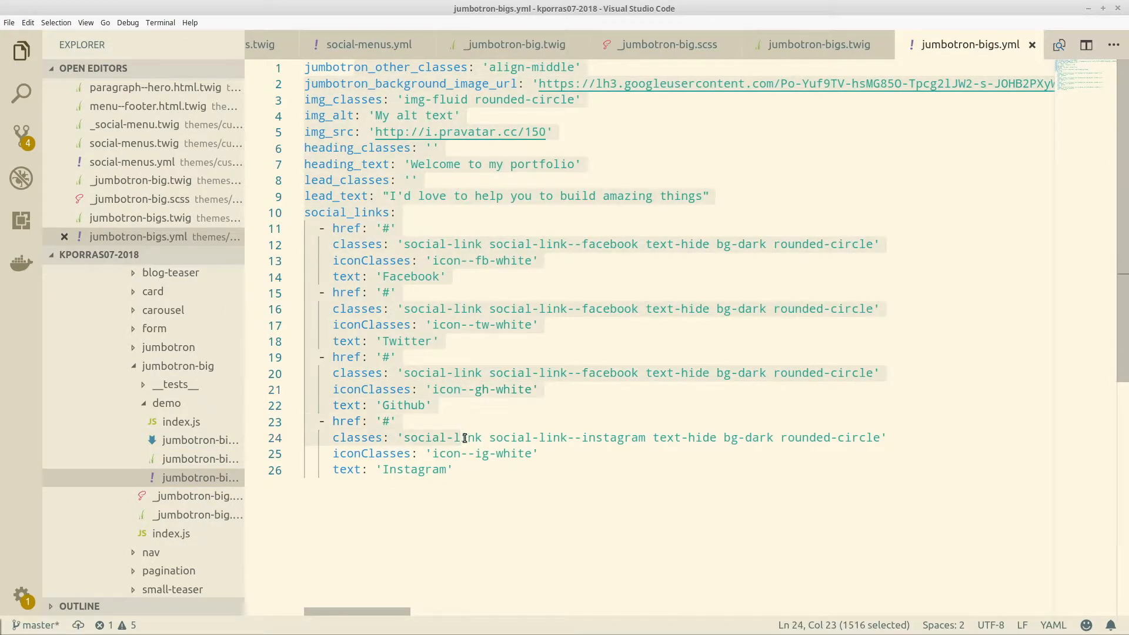
left_click(463, 438)
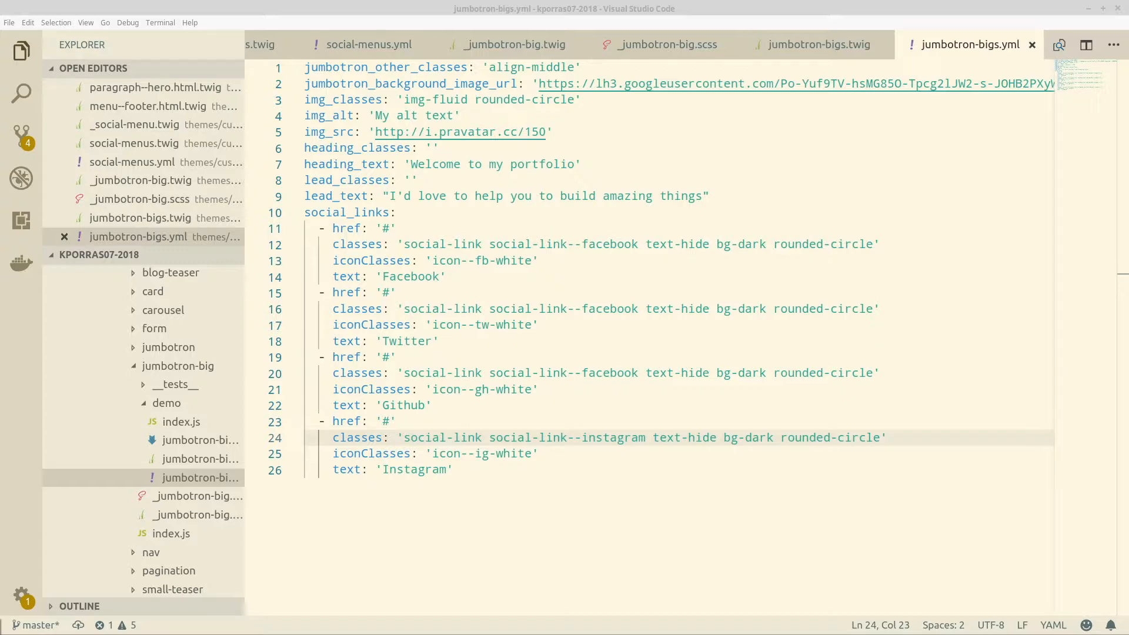
Maximise the Firefox Pattern Lab preview of the jumbotron big demo, then switch away from it
left_click_drag(494, 150, 680, 145)
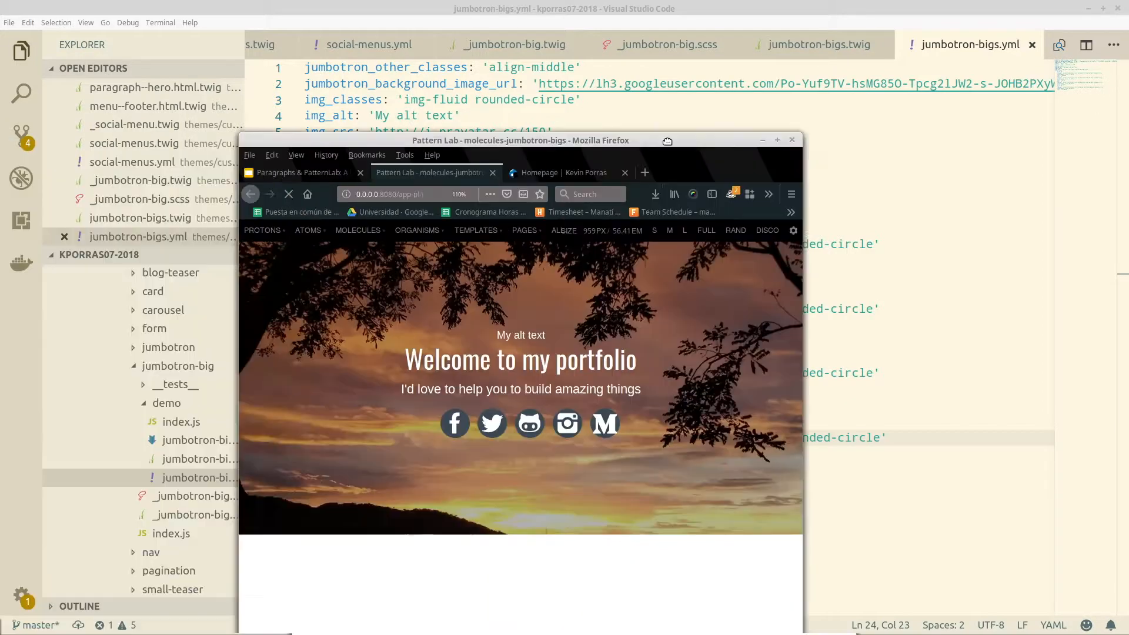
double_click(679, 147)
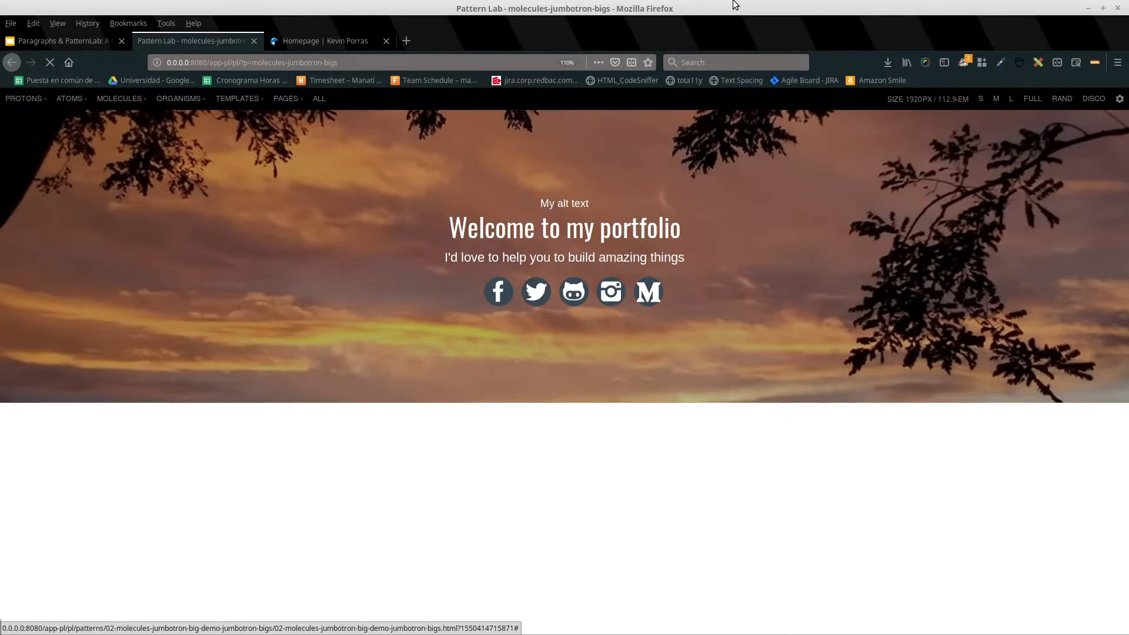
key("alt+Tab")
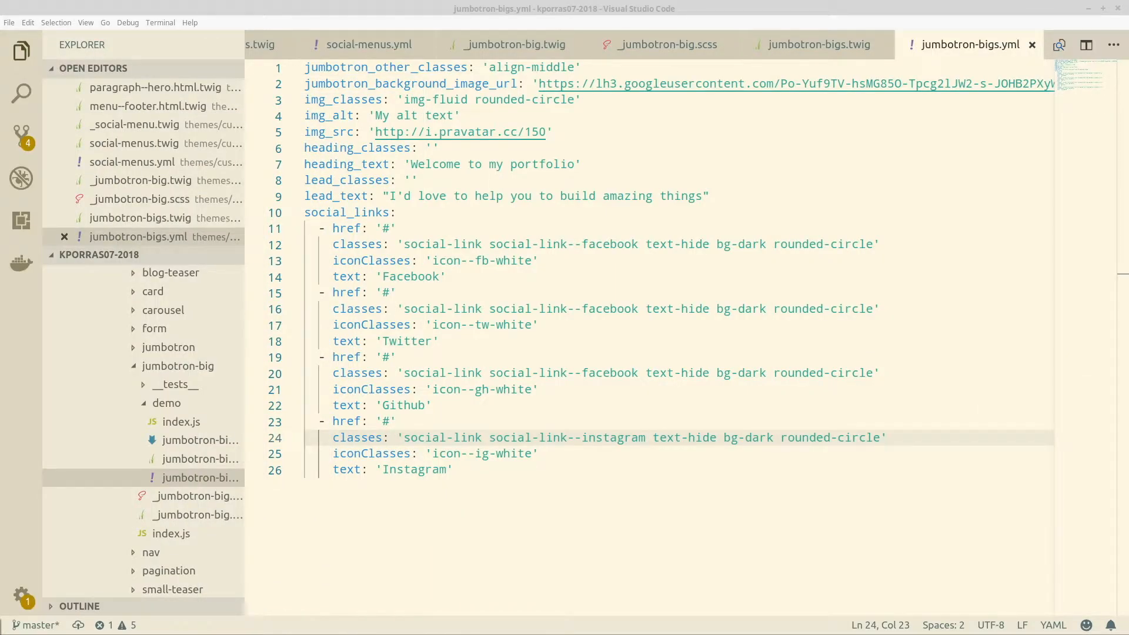
Advance to the Build the Paragraph slide, then bring up Drupal's Hero paragraph Manage fields window maximised
key("alt+Tab")
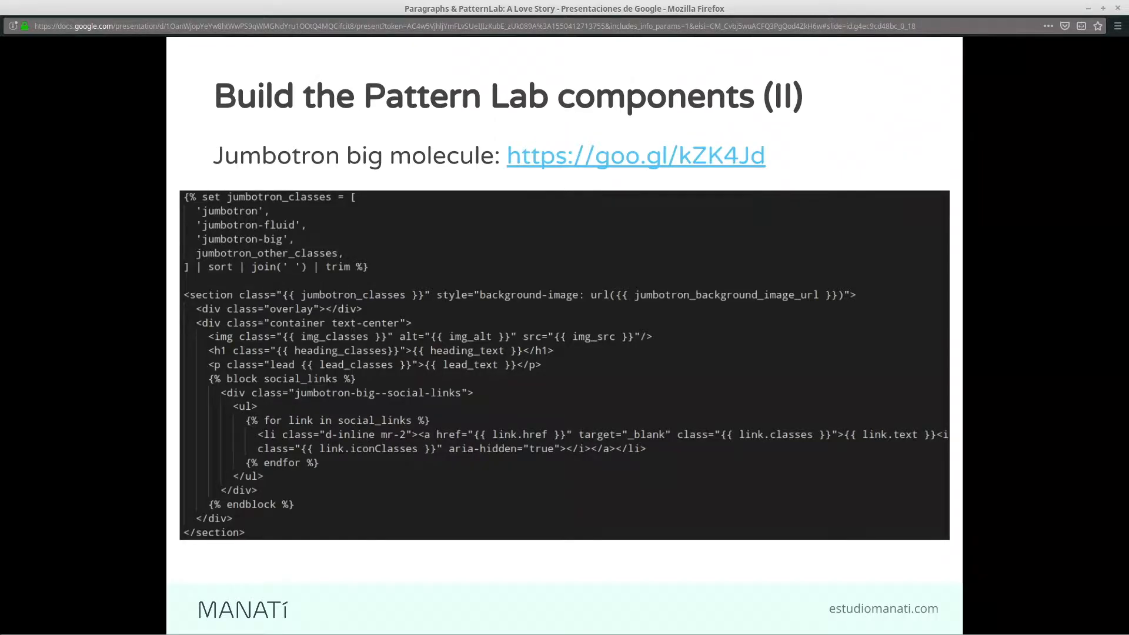
key("Right")
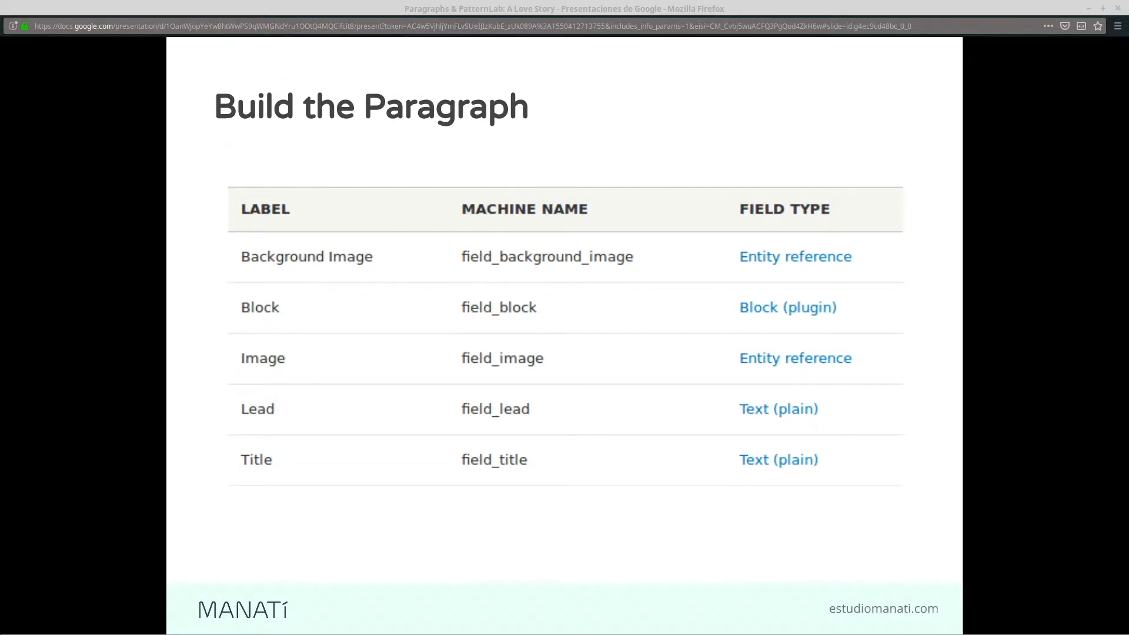
left_click_drag(388, 227, 814, 18)
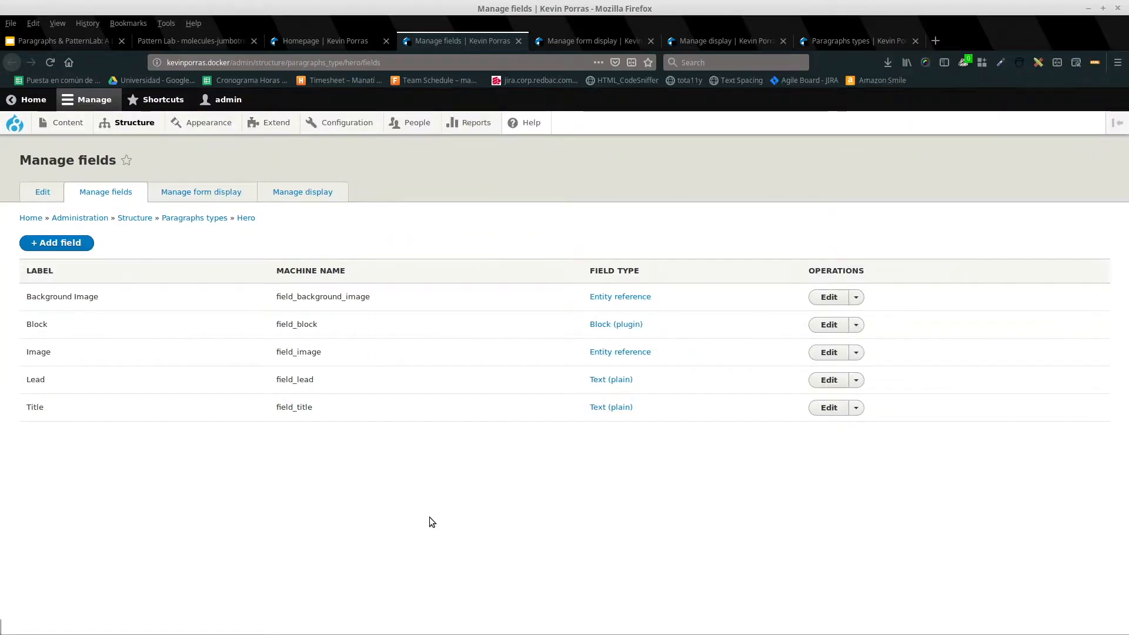
Zoom the page and review the Hero paragraph's Manage form display and Manage display settings
key("ctrl+plus")
key("ctrl+plus")
key("ctrl+plus")
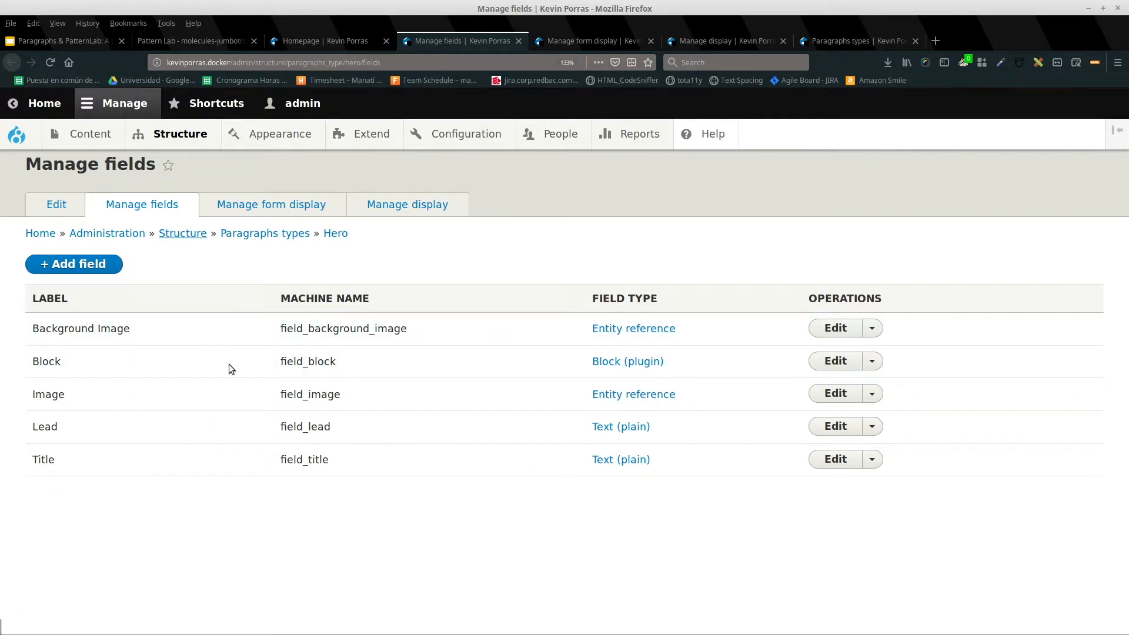
left_click(612, 45)
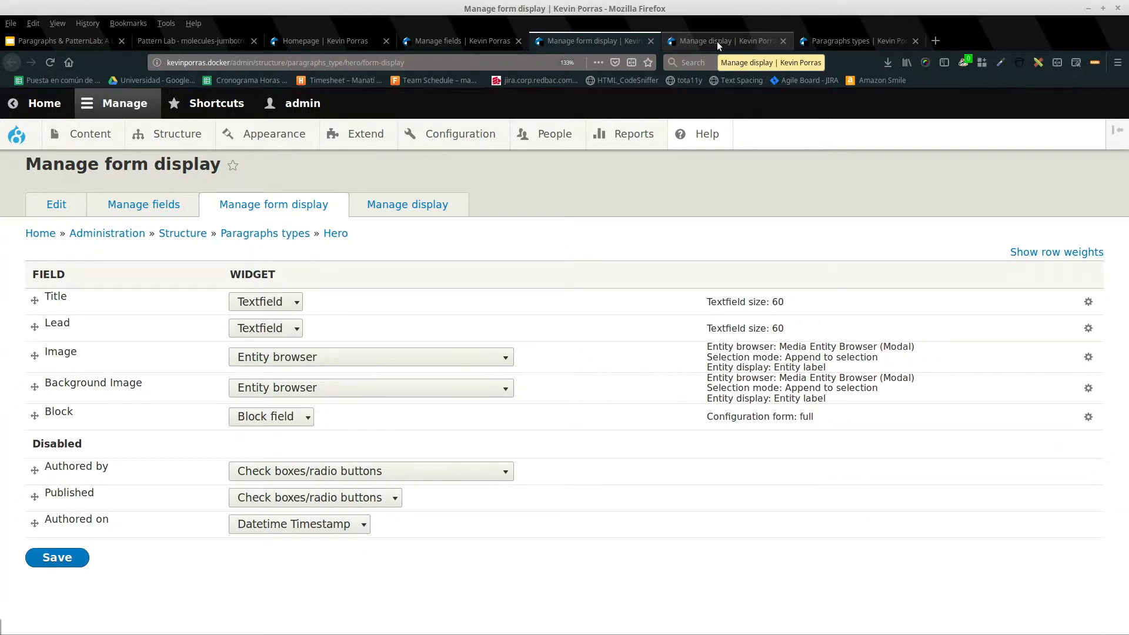
left_click(717, 42)
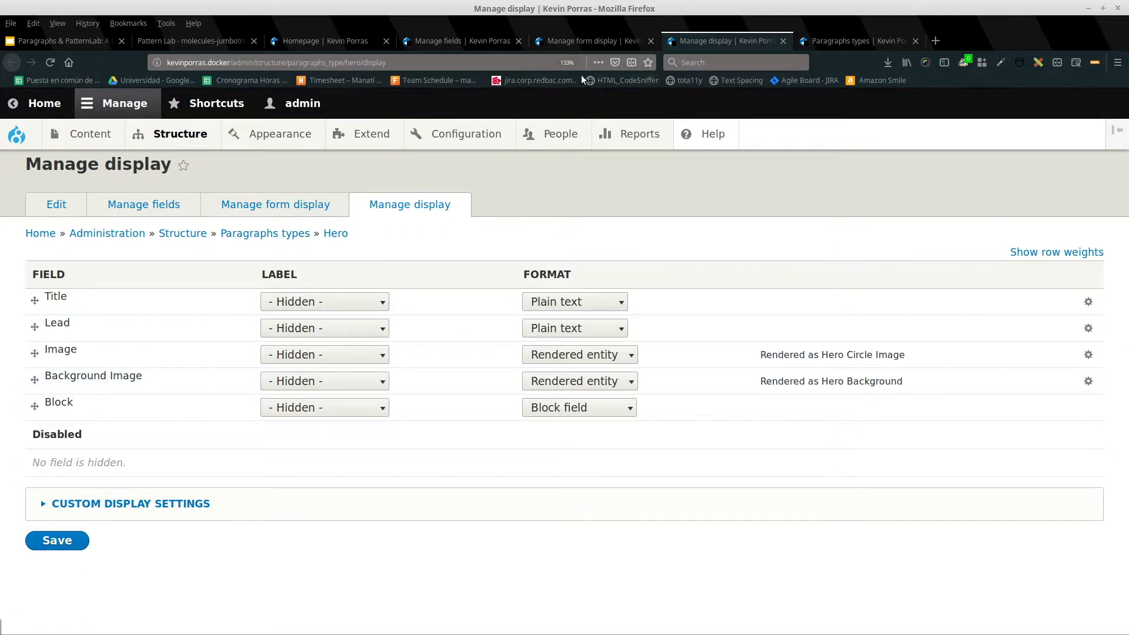
Close the Hero paragraph admin pages and return to the presentation slides
left_click(519, 42)
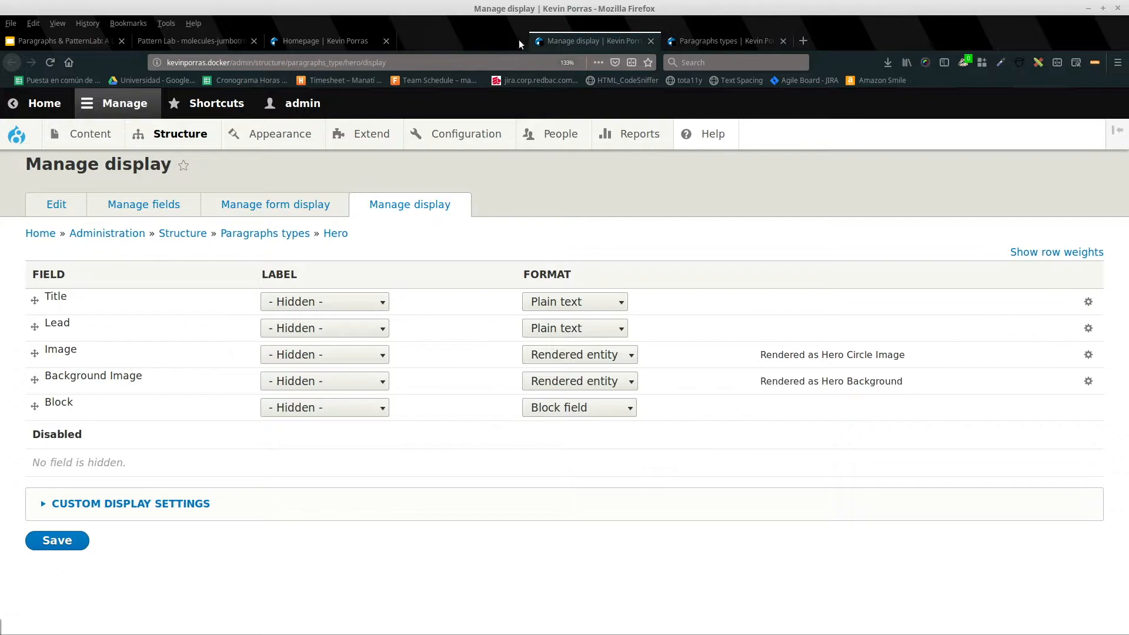
left_click(519, 41)
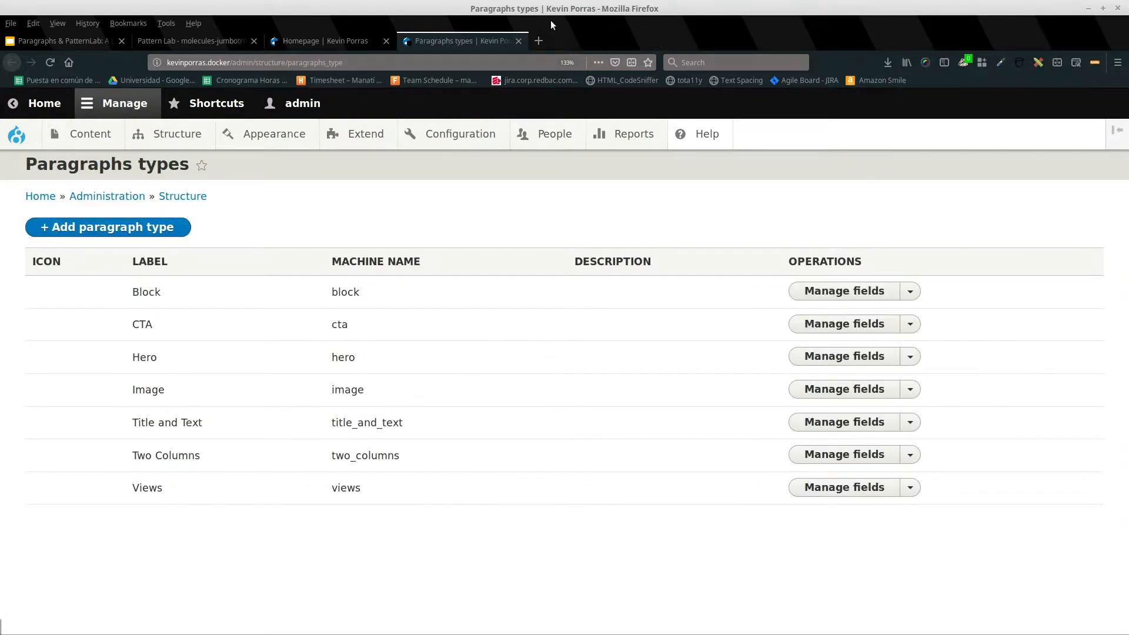
key("alt+Tab")
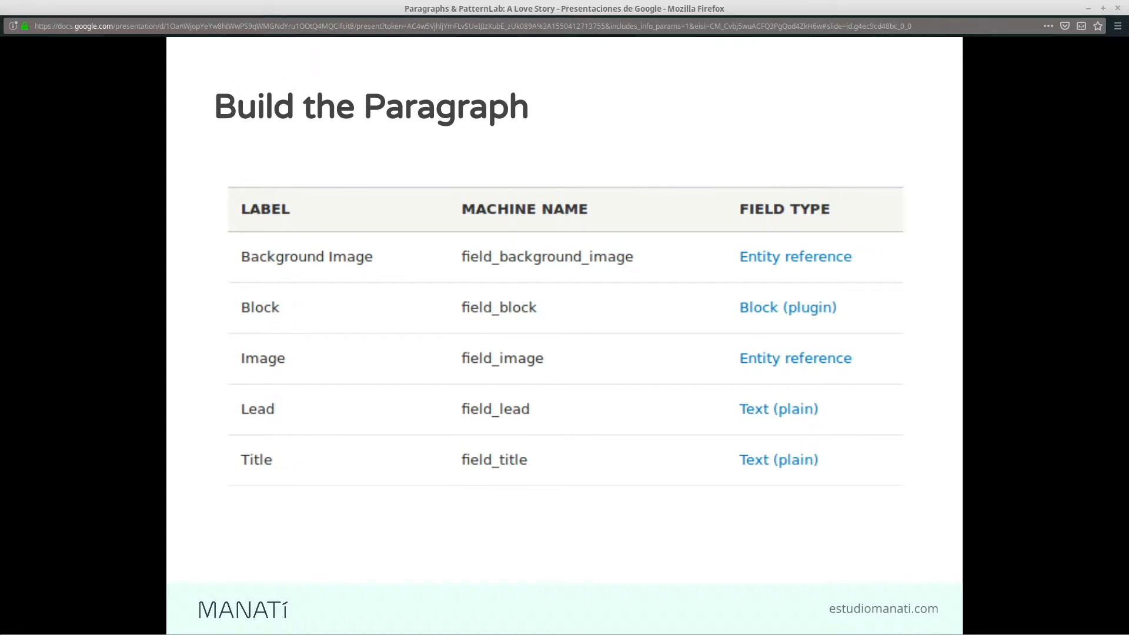
Advance to the Link them together (I) slide and switch to the theme code in VS Code
key("Right")
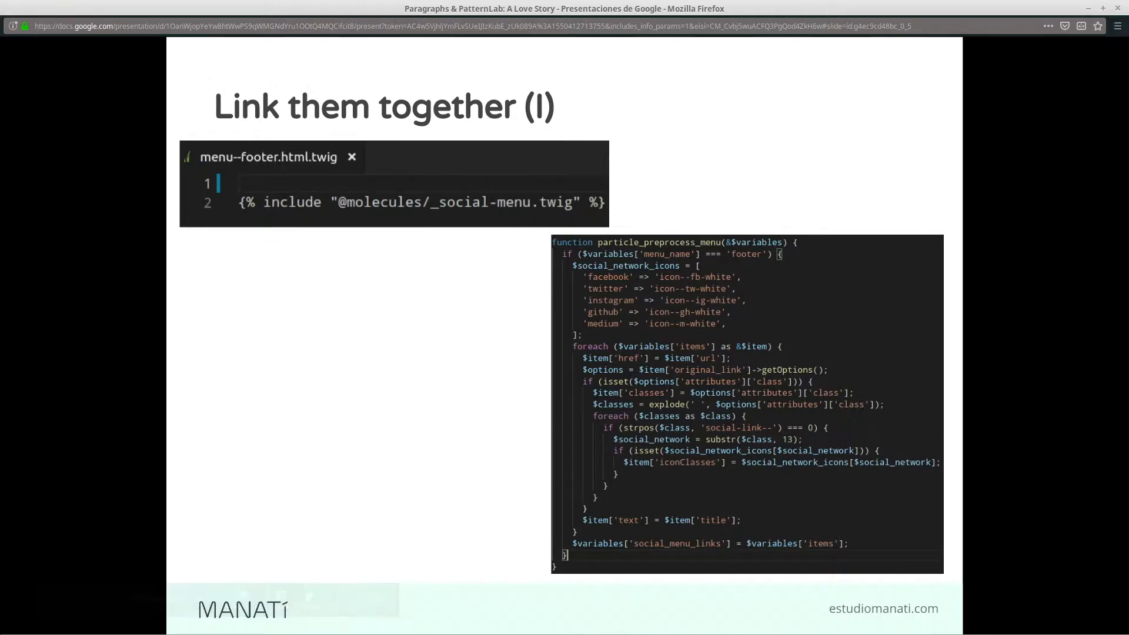
key("alt+Tab")
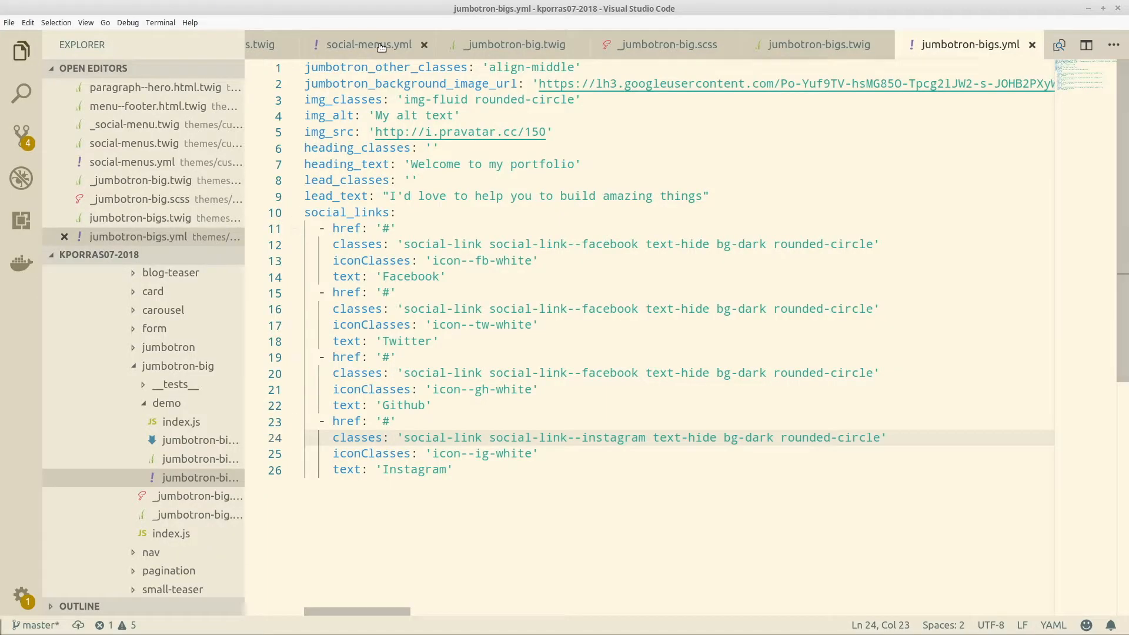
scroll(382, 44, "up", 5)
Look through paragraph--hero.html.twig and menu--footer.html.twig's _social-menu include, then show particle.theme
left_click_drag(424, 44, 652, 45)
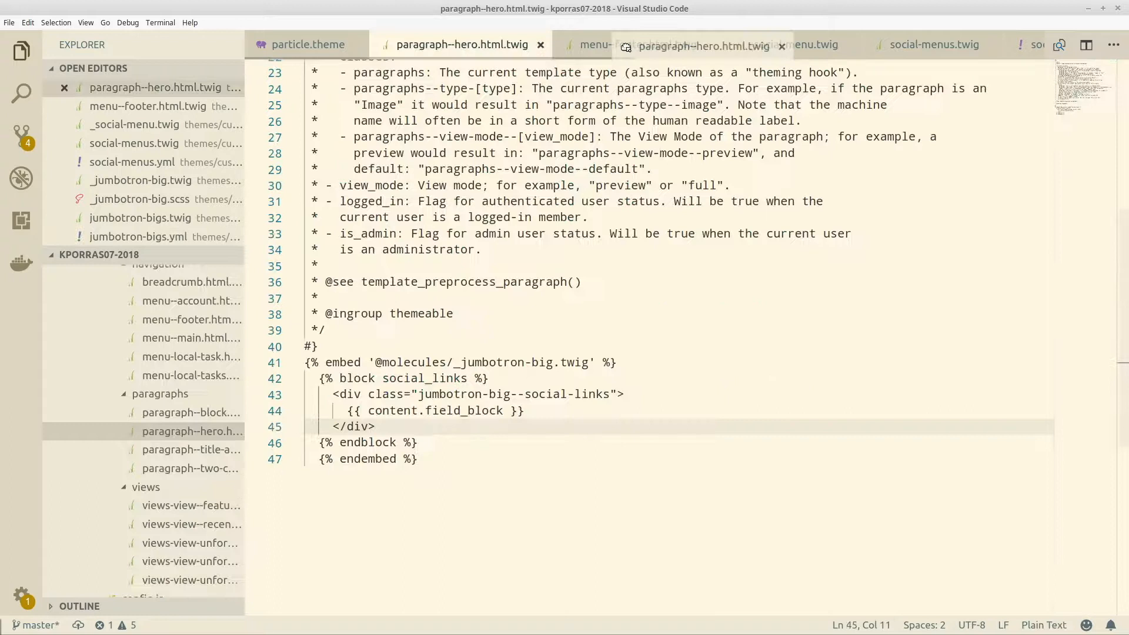
left_click(454, 45)
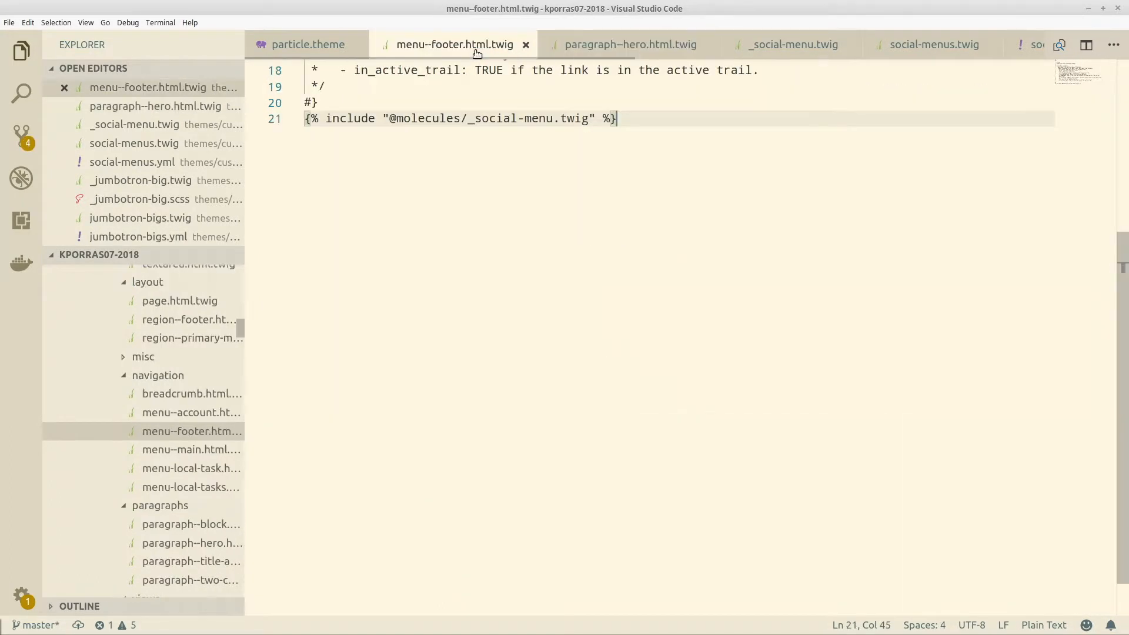
left_click(558, 117)
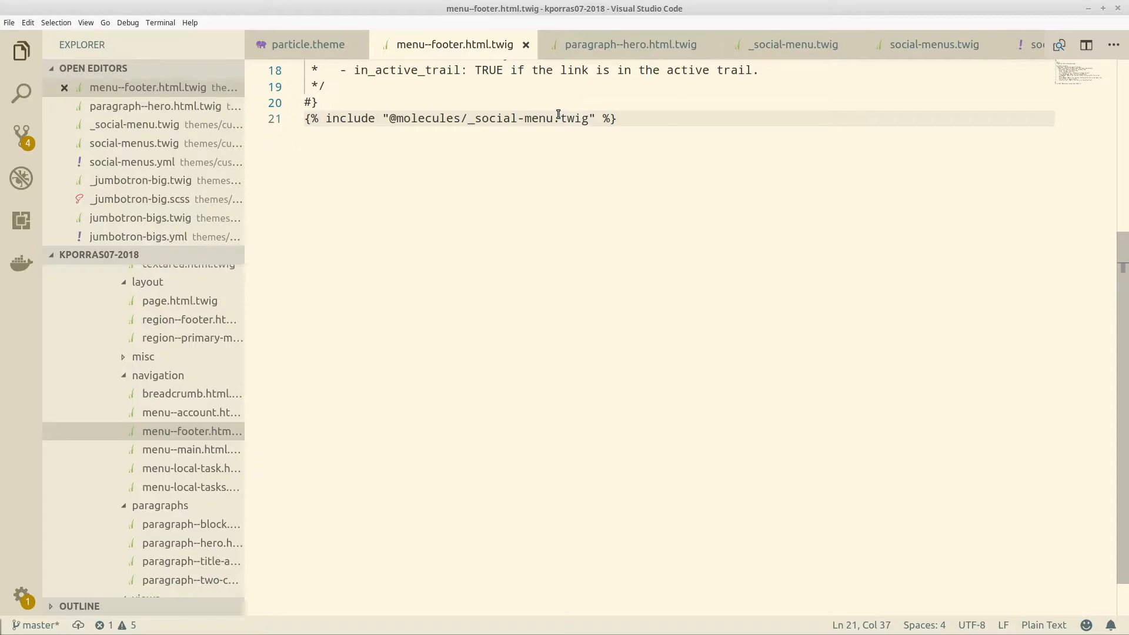
left_click(307, 44)
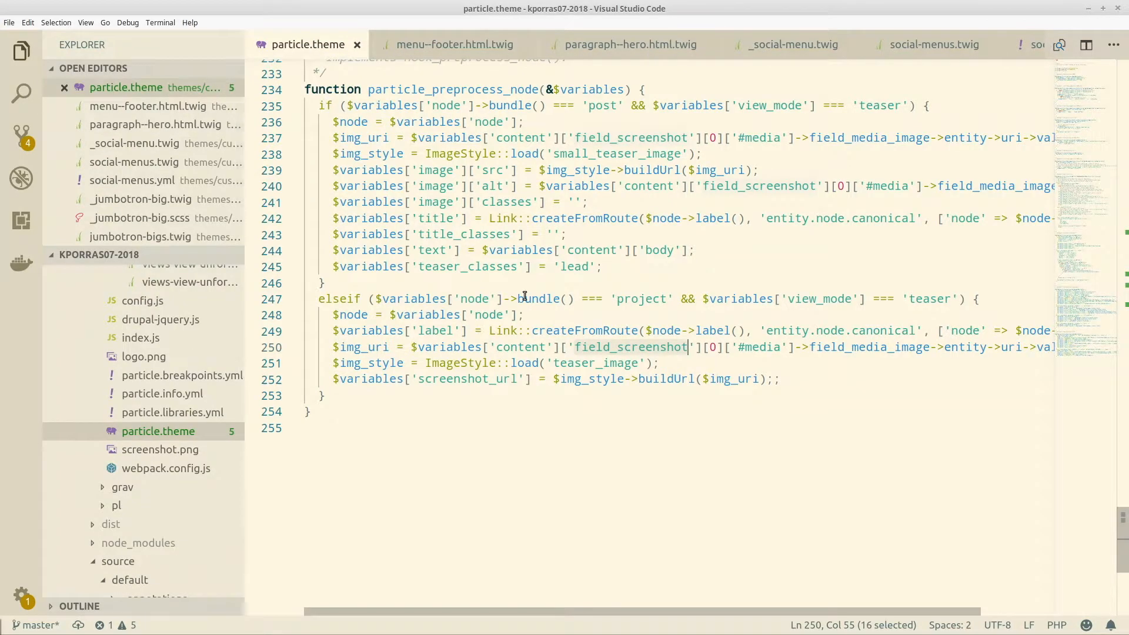
scroll(524, 296, "up", 2)
scroll(524, 295, "up", 5)
scroll(524, 296, "up", 5)
scroll(524, 295, "up", 5)
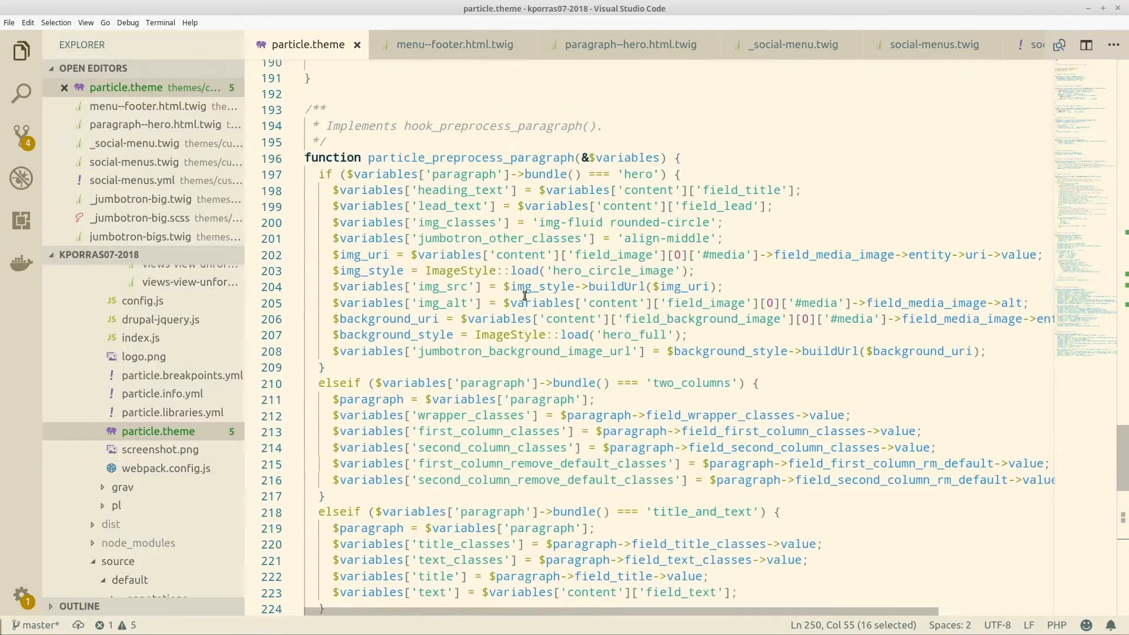
scroll(524, 296, "up", 3)
scroll(524, 296, "up", 4)
scroll(525, 296, "up", 1)
scroll(524, 295, "up", 5)
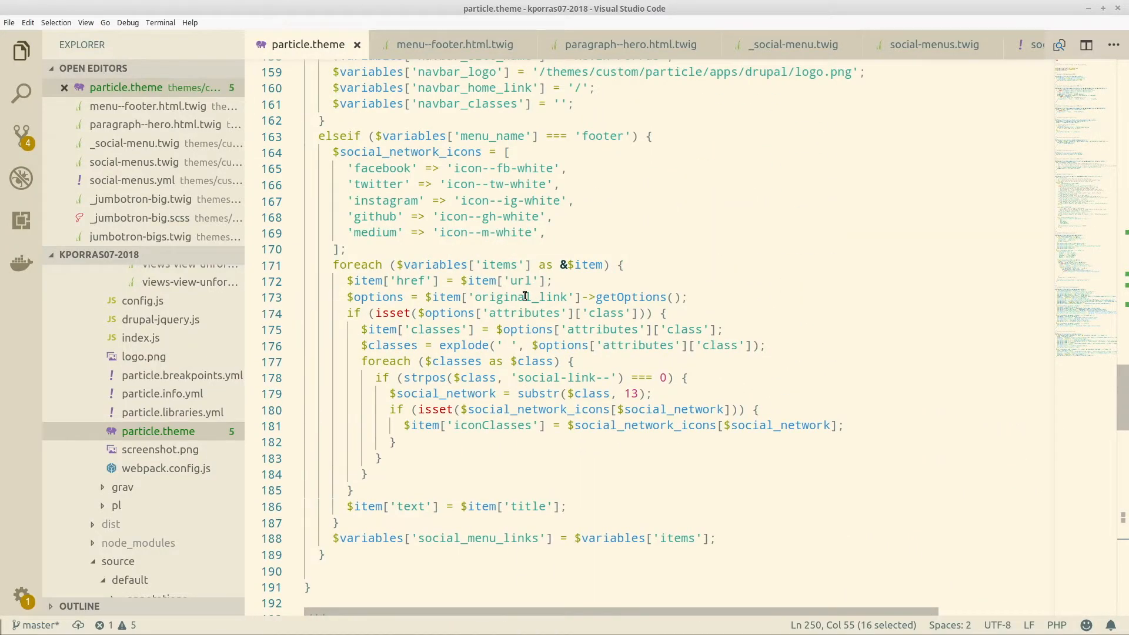
scroll(524, 296, "up", 3)
scroll(525, 296, "up", 2)
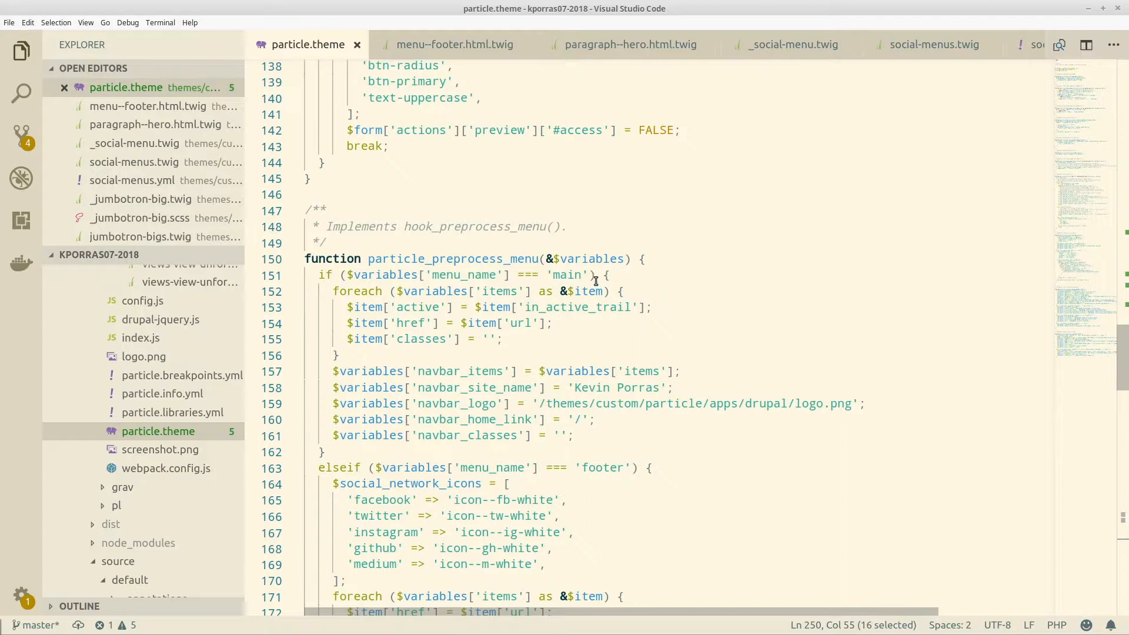
Walk through particle_preprocess_menu's footer branch building social_menu_links, enlarging the editor
left_click_drag(483, 226, 327, 210)
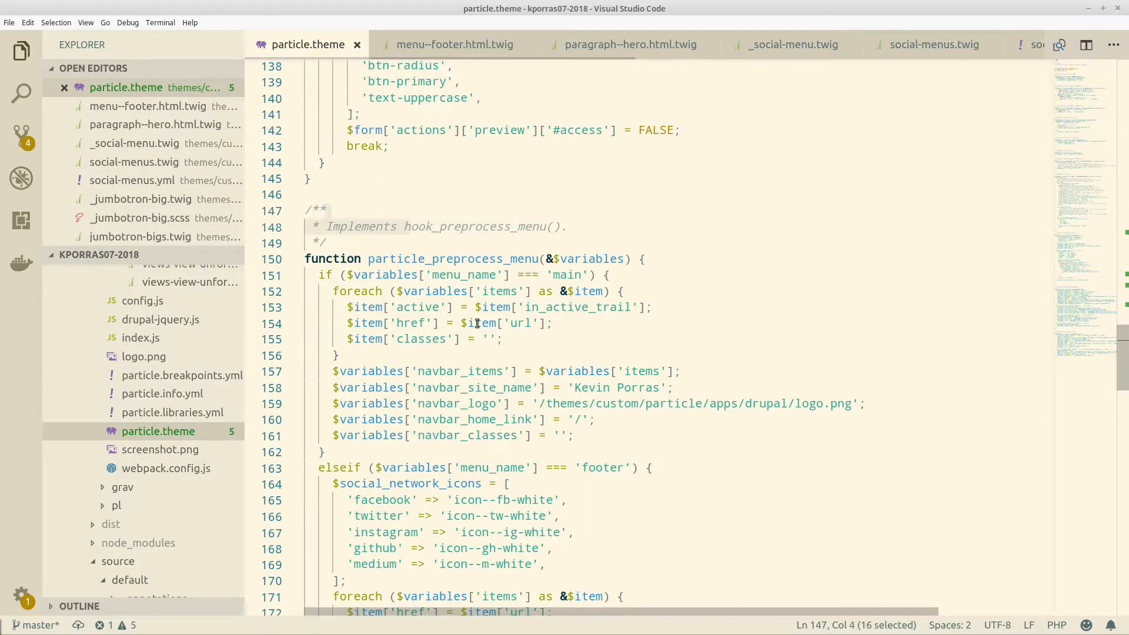
scroll(514, 293, "down", 4)
scroll(514, 293, "down", 3)
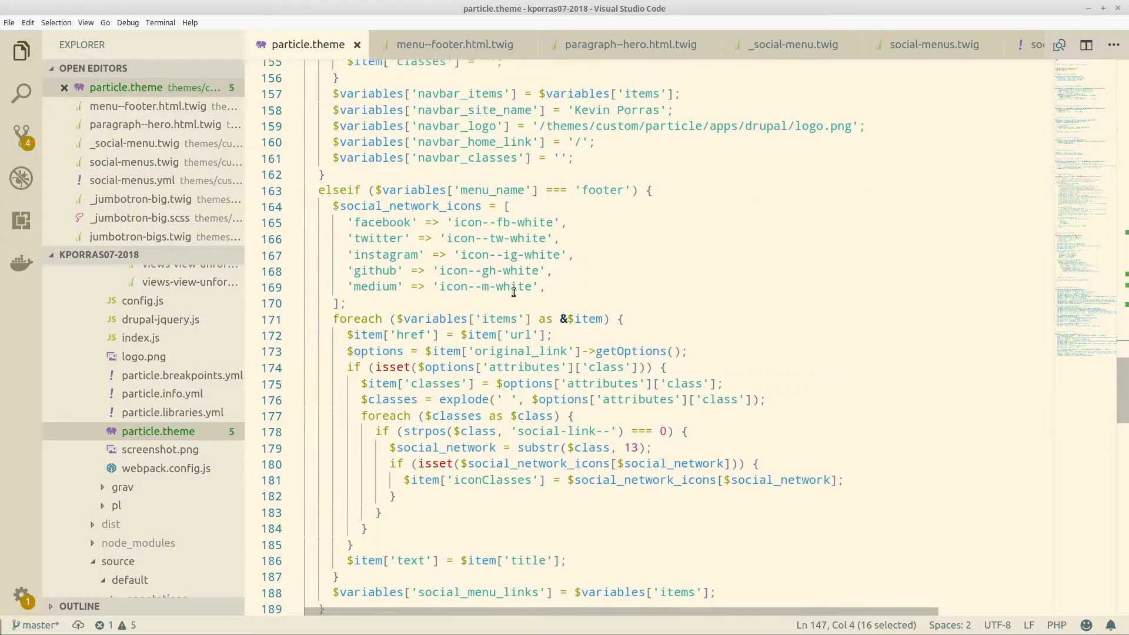
left_click(683, 178)
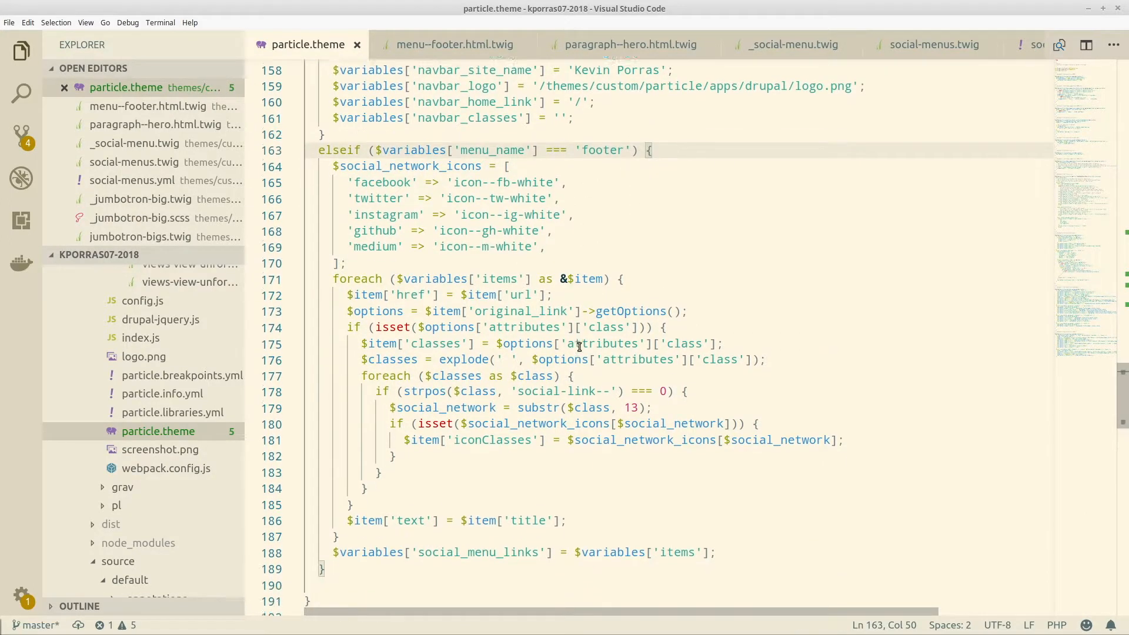
scroll(586, 333, "down", 4)
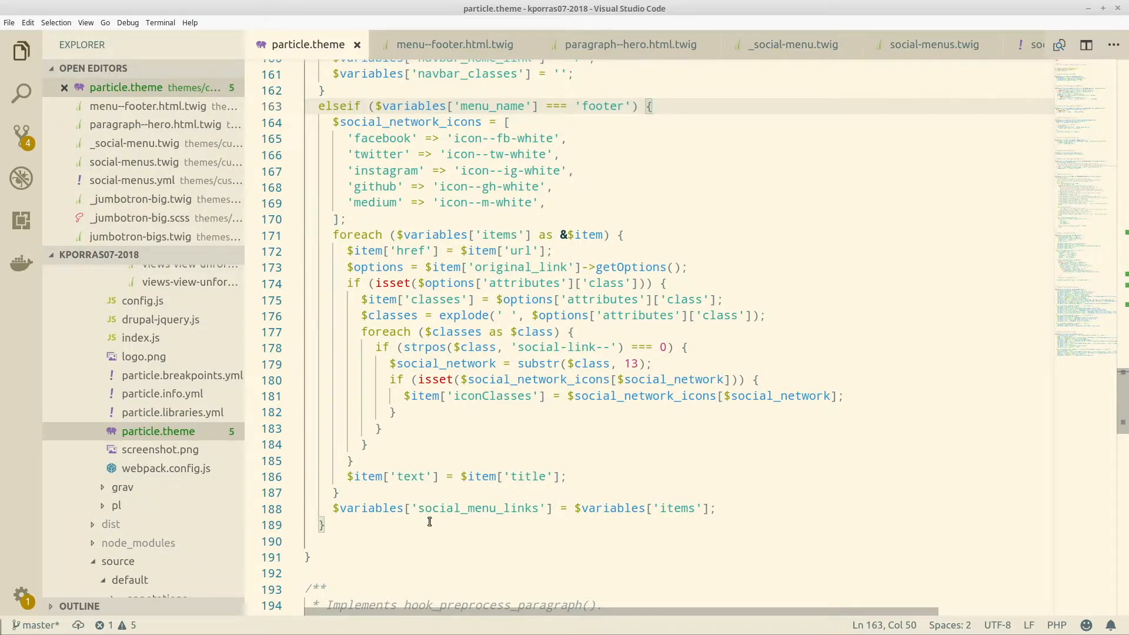
scroll(458, 463, "down", 2)
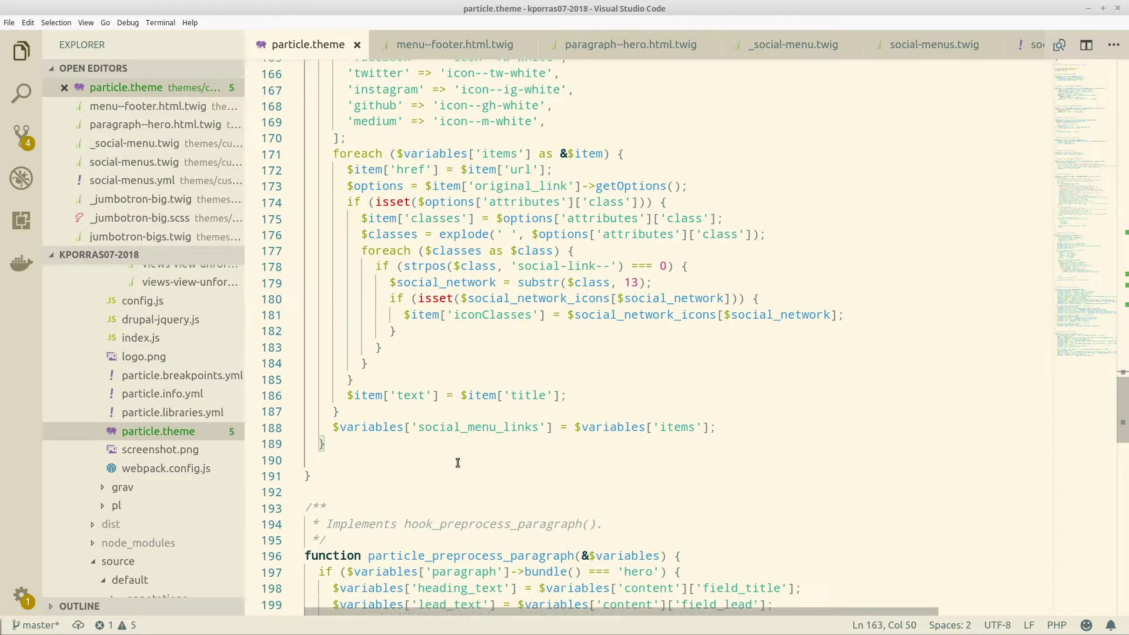
left_click(470, 424)
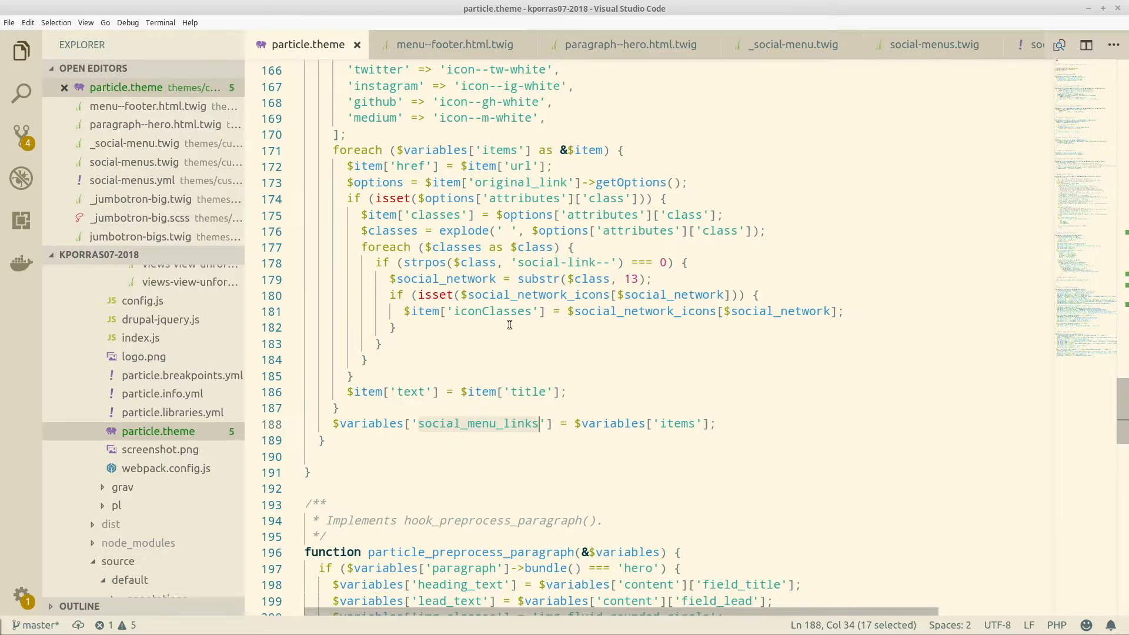
scroll(509, 324, "up", 7)
scroll(544, 583, "down", 4)
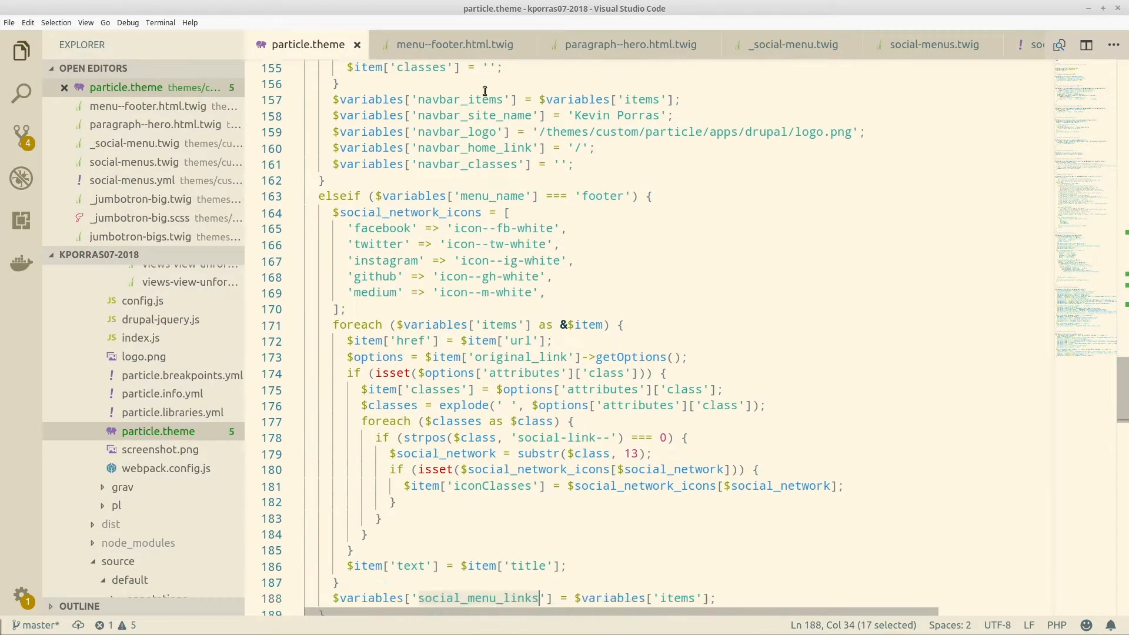
scroll(545, 600, "down", 4)
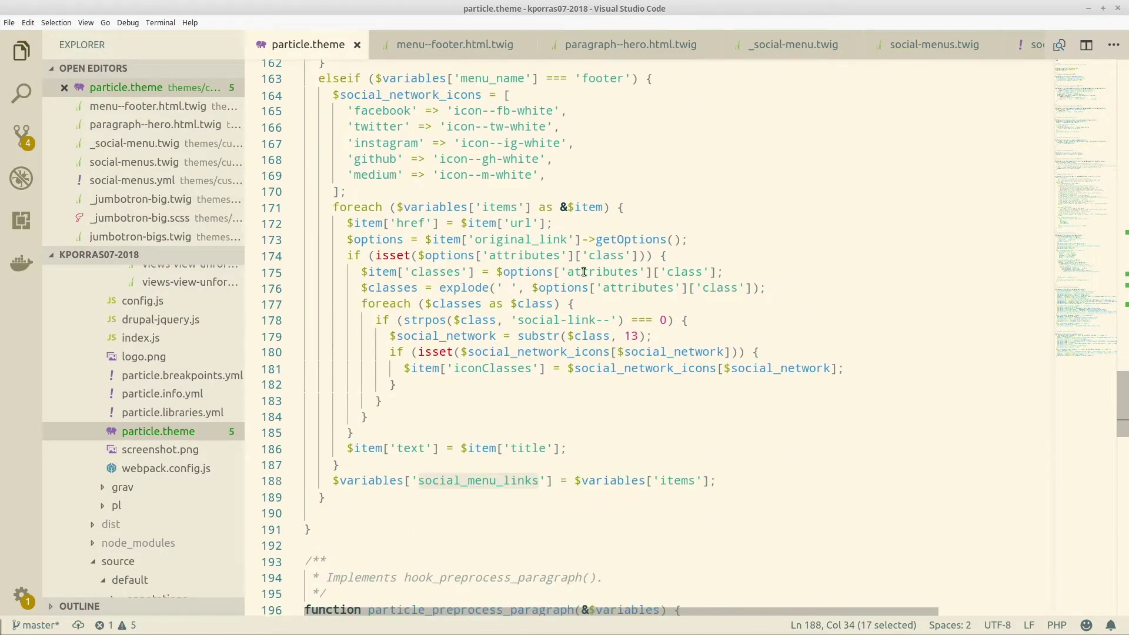
double_click(382, 481)
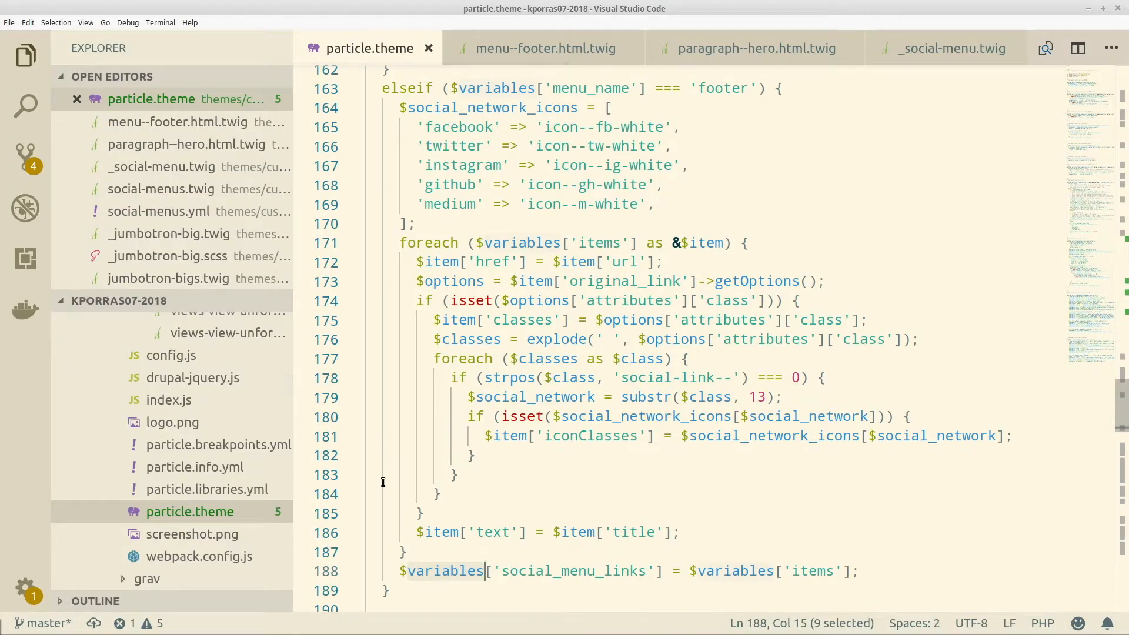
key("ctrl+equal")
key("ctrl+equal")
scroll(544, 442, "down", 3)
scroll(545, 441, "down", 3)
scroll(544, 441, "right", 3)
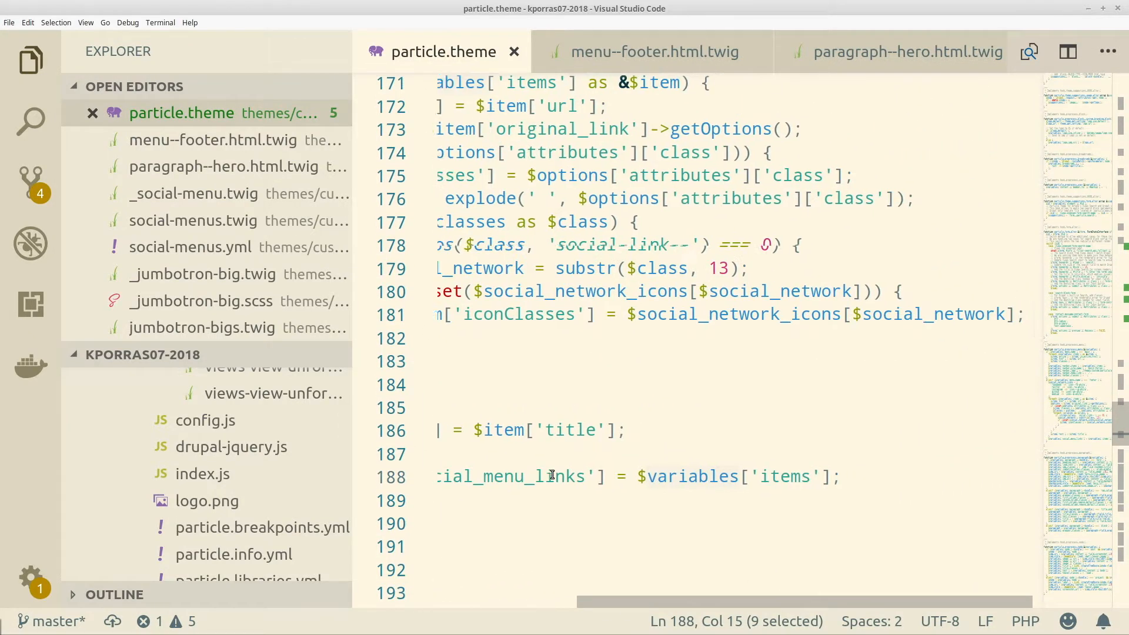
scroll(545, 442, "left", 3)
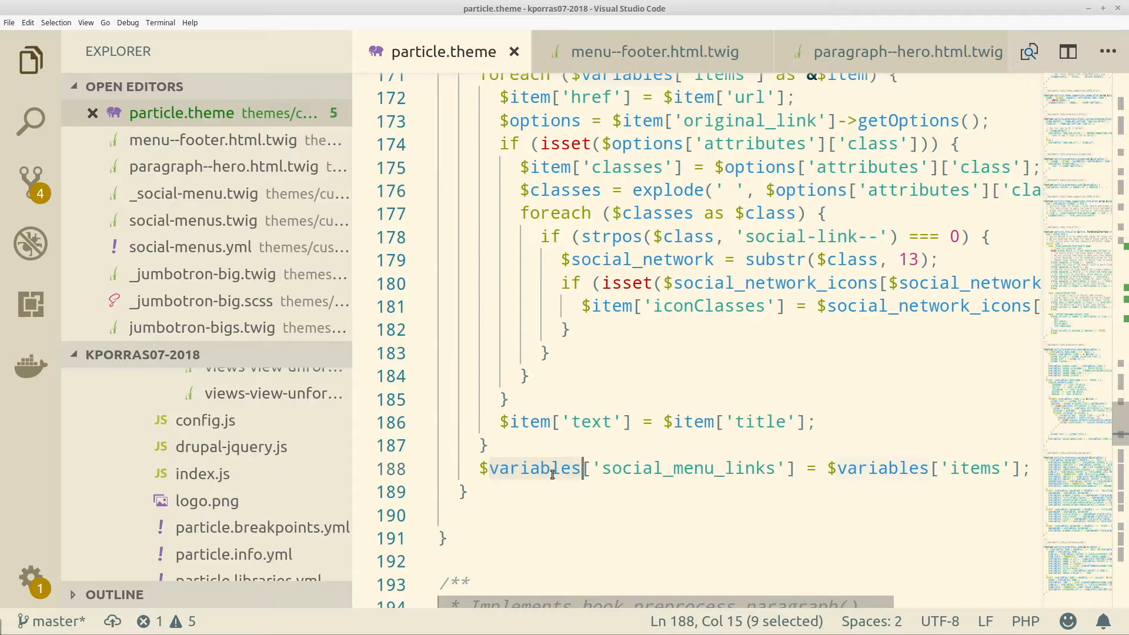
Switch to Firefox to show the homepage footer's social network icons
key("alt+Tab")
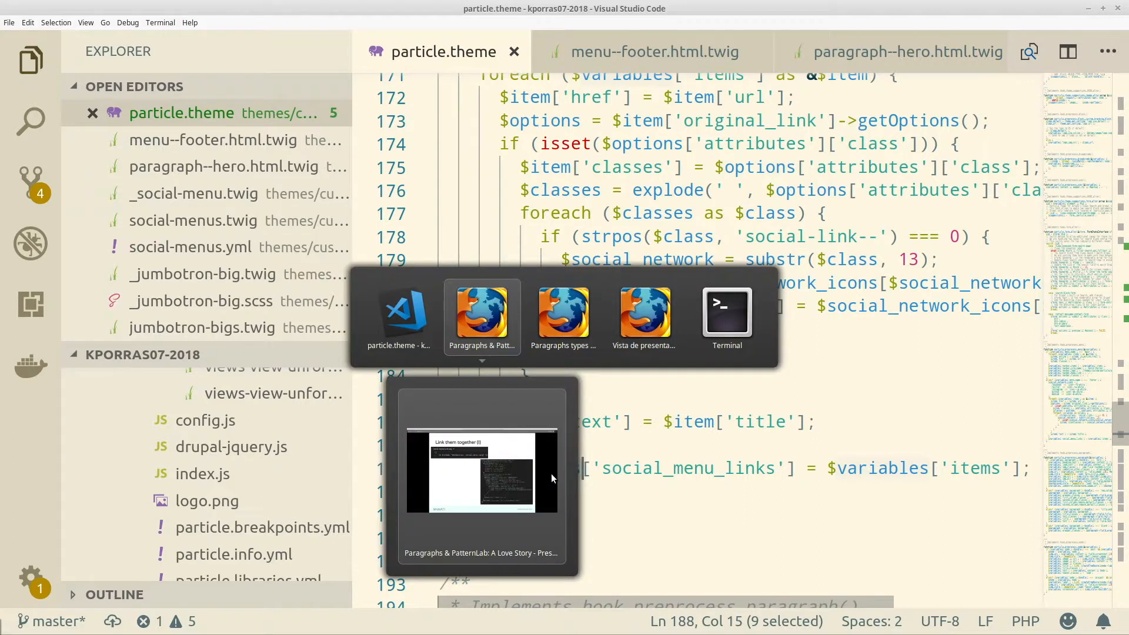
key("Tab")
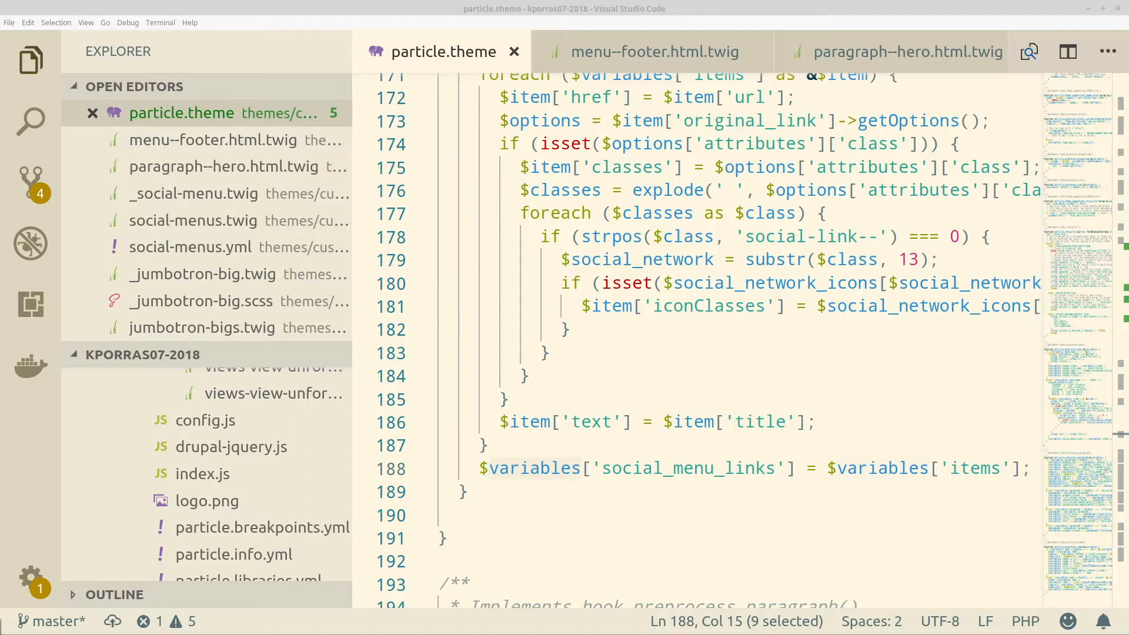
key("alt+Tab")
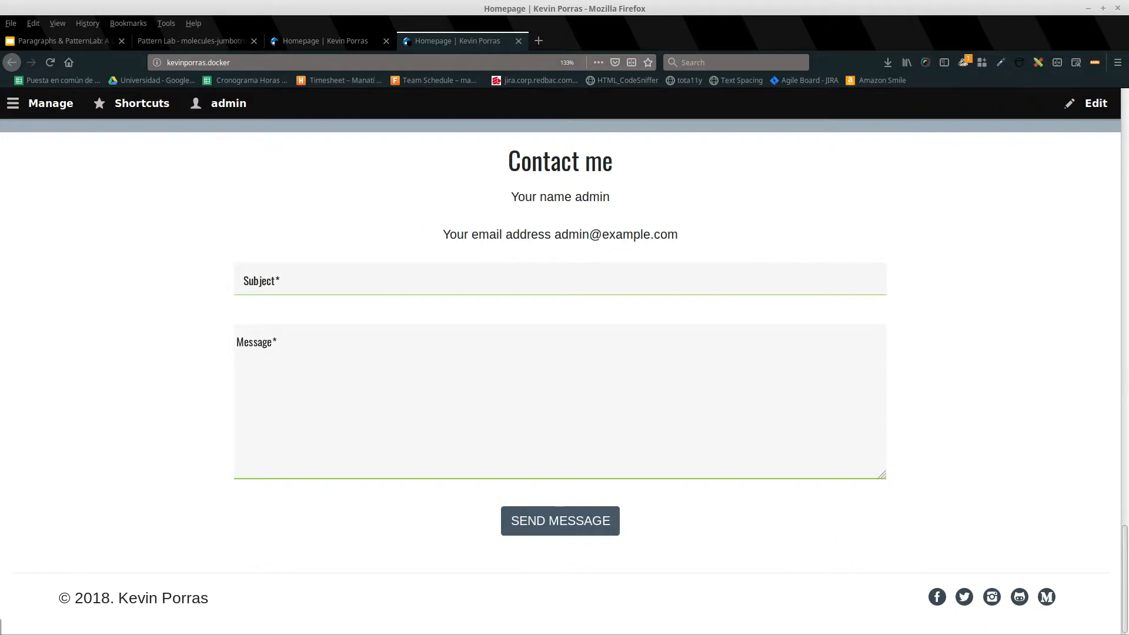
Advance the deck to the Link them together (II) slide and return to particle.theme in VS Code
key("alt+Tab")
key("Right")
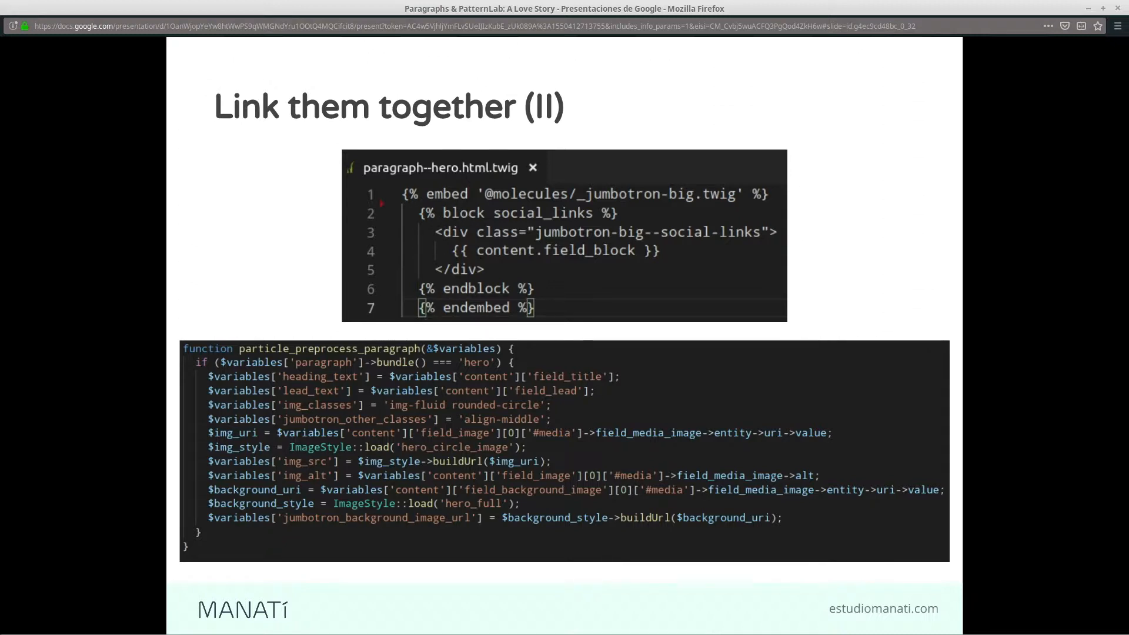
key("alt+Tab")
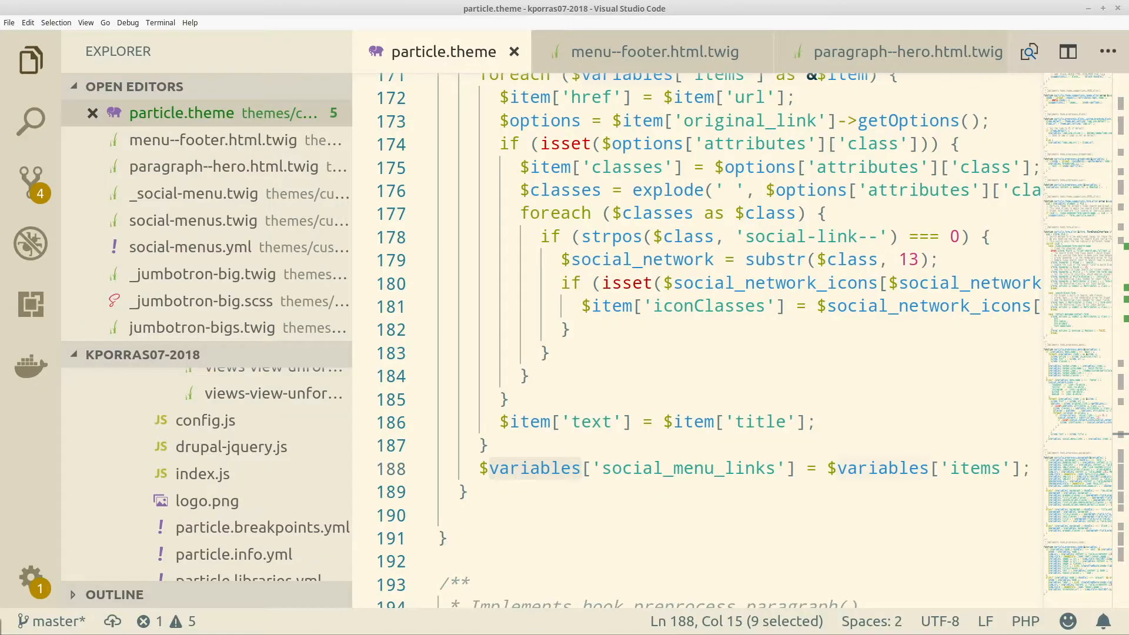
Remove the indent before {% endembed %} in paragraph--hero.html.twig and save the file
left_click(909, 52)
scroll(785, 251, "down", 4)
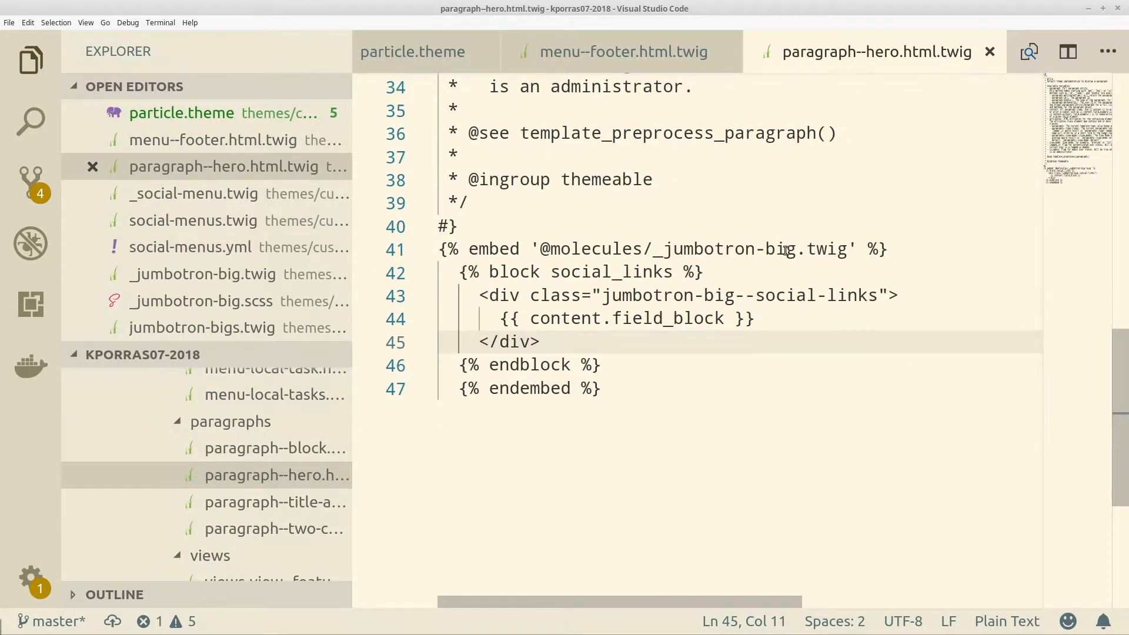
scroll(785, 251, "down", 2)
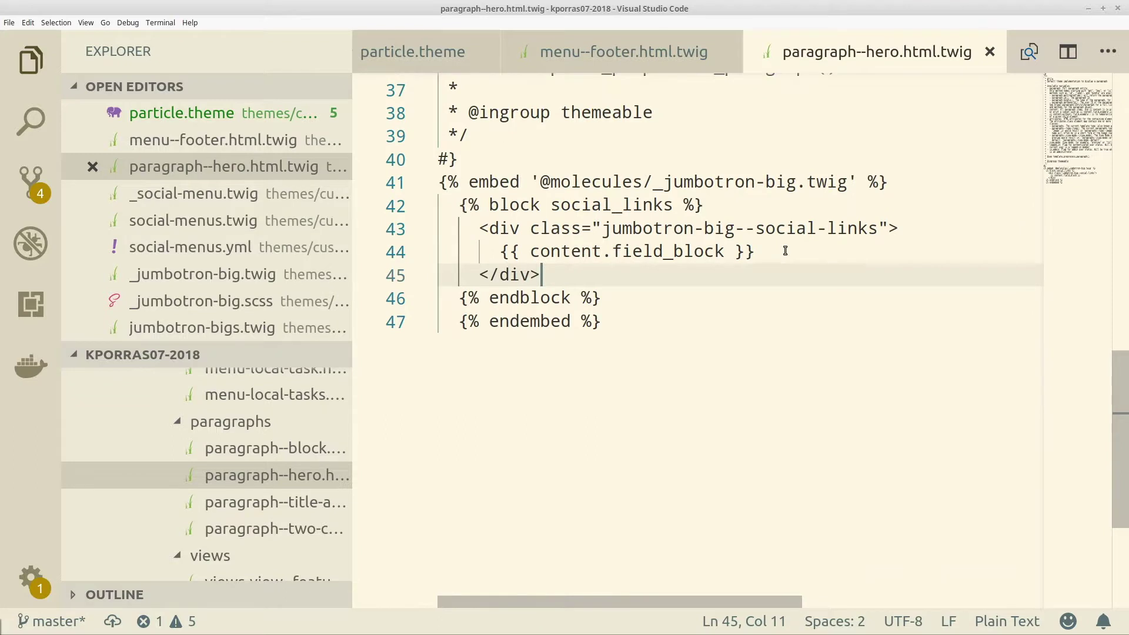
left_click(463, 324)
key("BackSpace")
key("BackSpace")
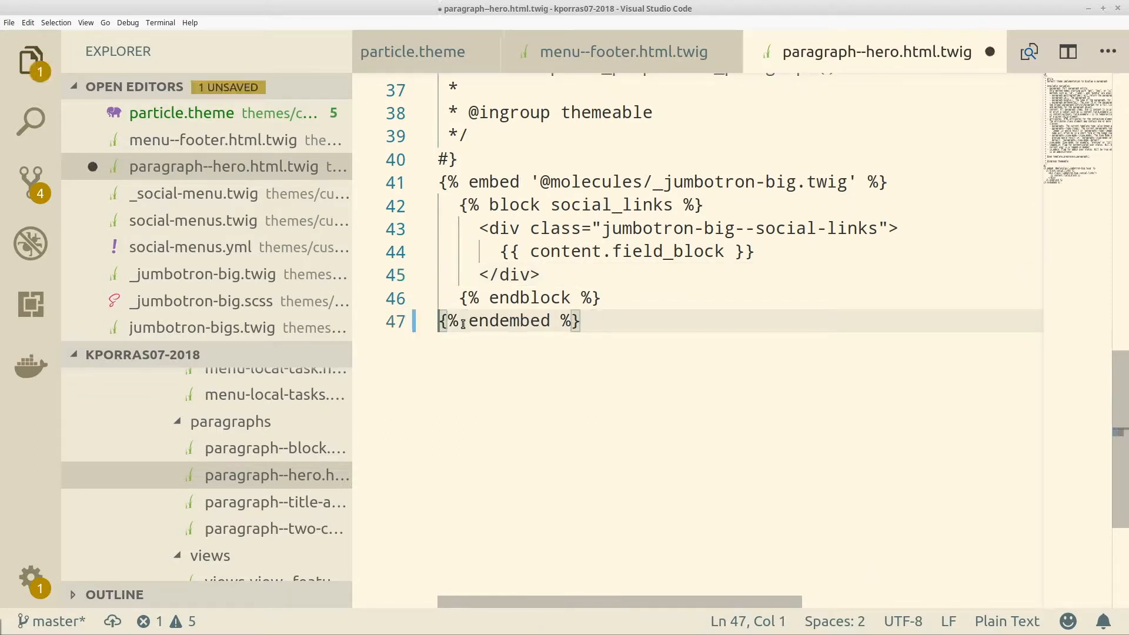
key("ctrl+s")
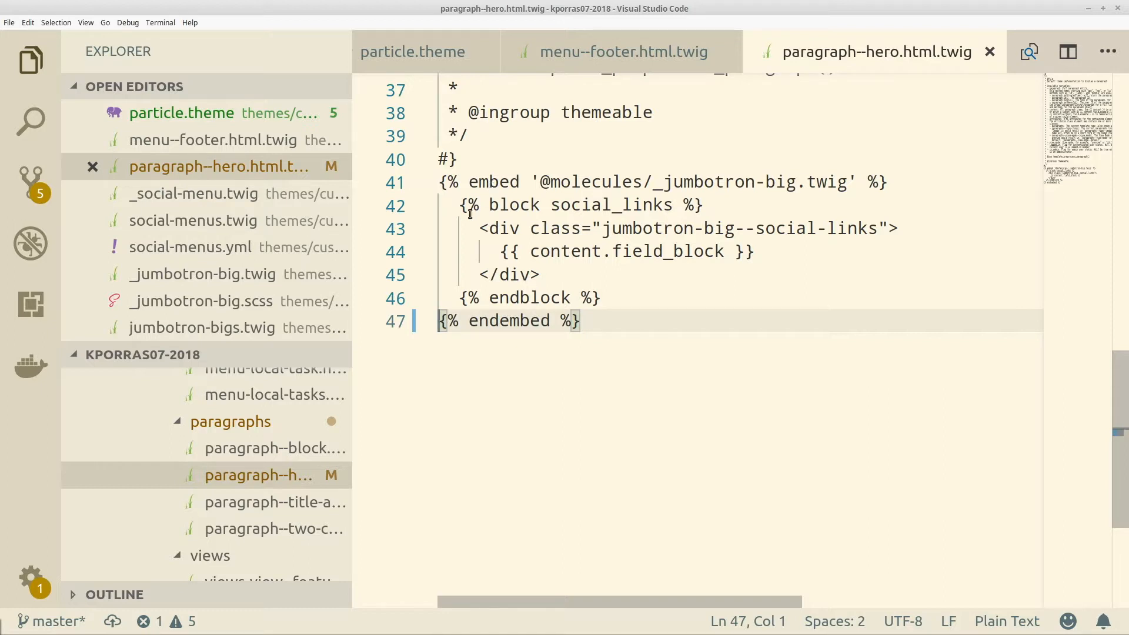
Highlight the embed of _jumbotron-big.twig and the contents of its social_links block
double_click(503, 205)
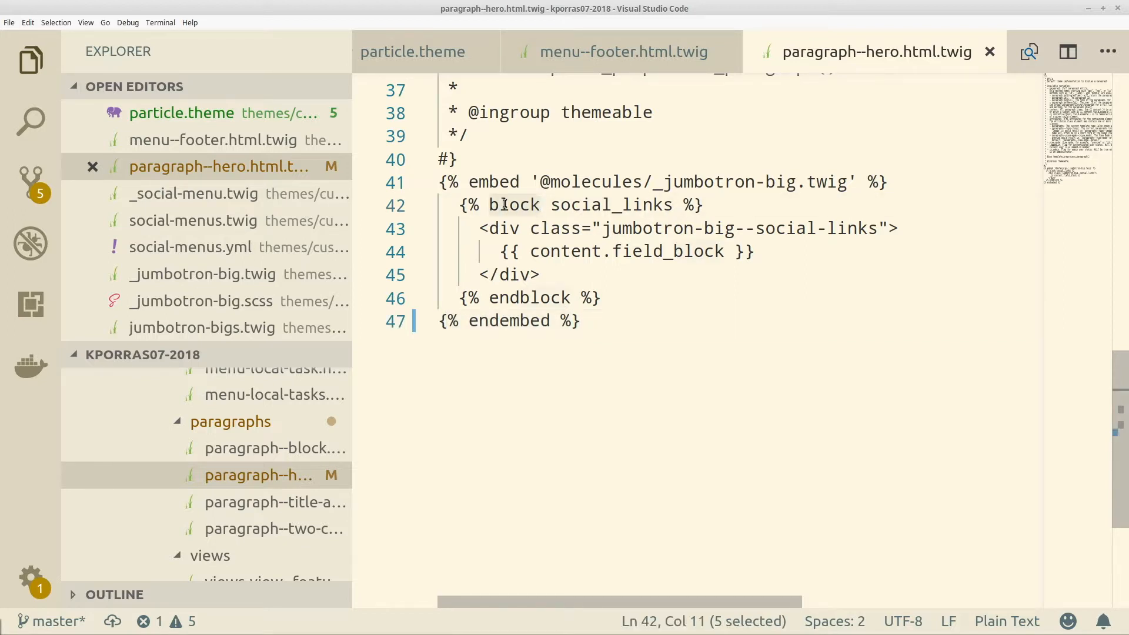
left_click(501, 204)
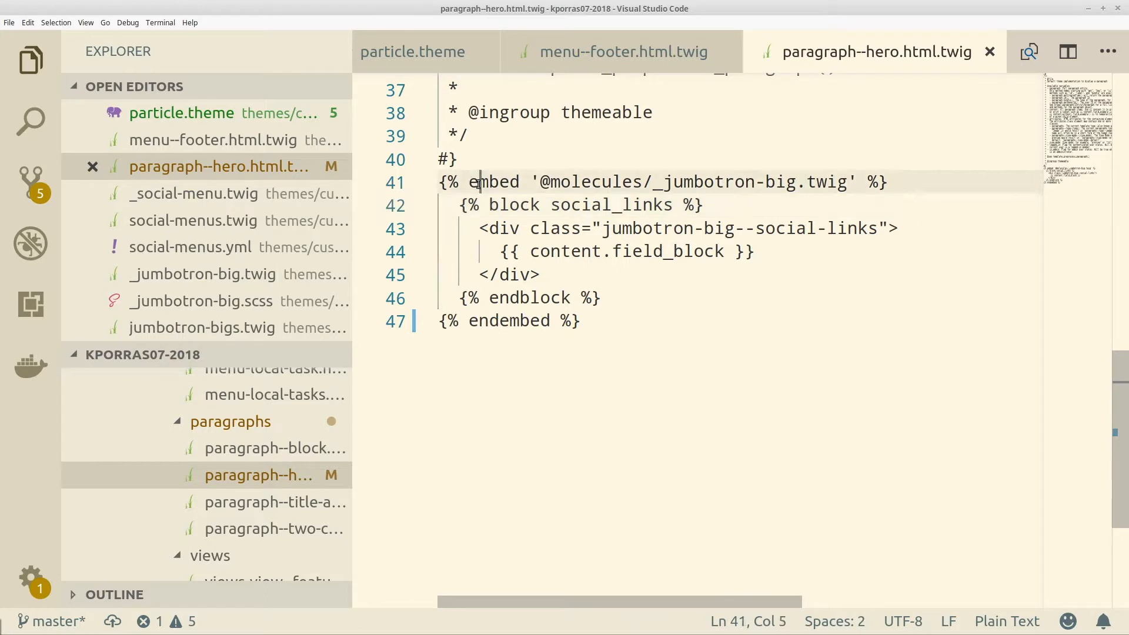
double_click(496, 182)
left_click(552, 182)
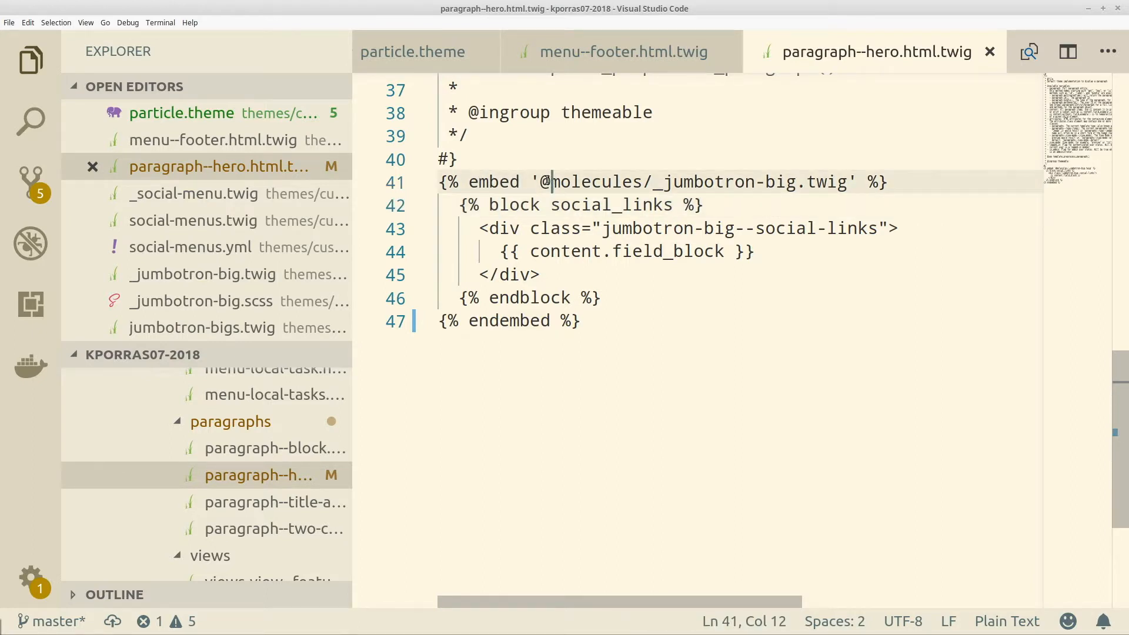
left_click_drag(552, 182, 848, 182)
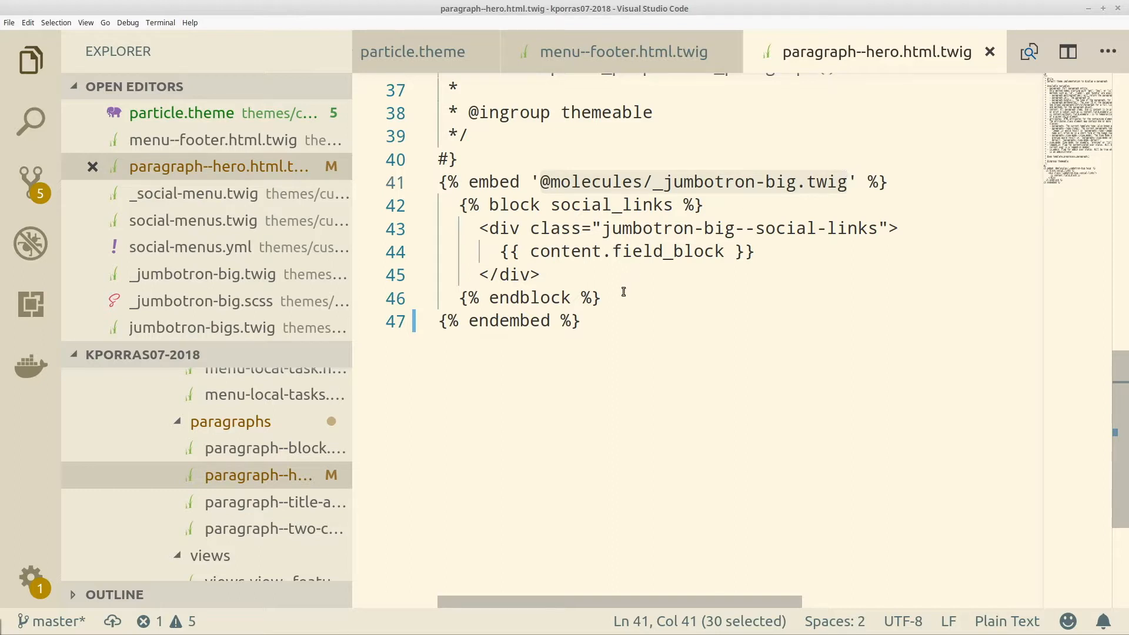
mouse_move(621, 297)
left_mouse_down()
mouse_move(488, 251)
mouse_move(461, 205)
left_mouse_up()
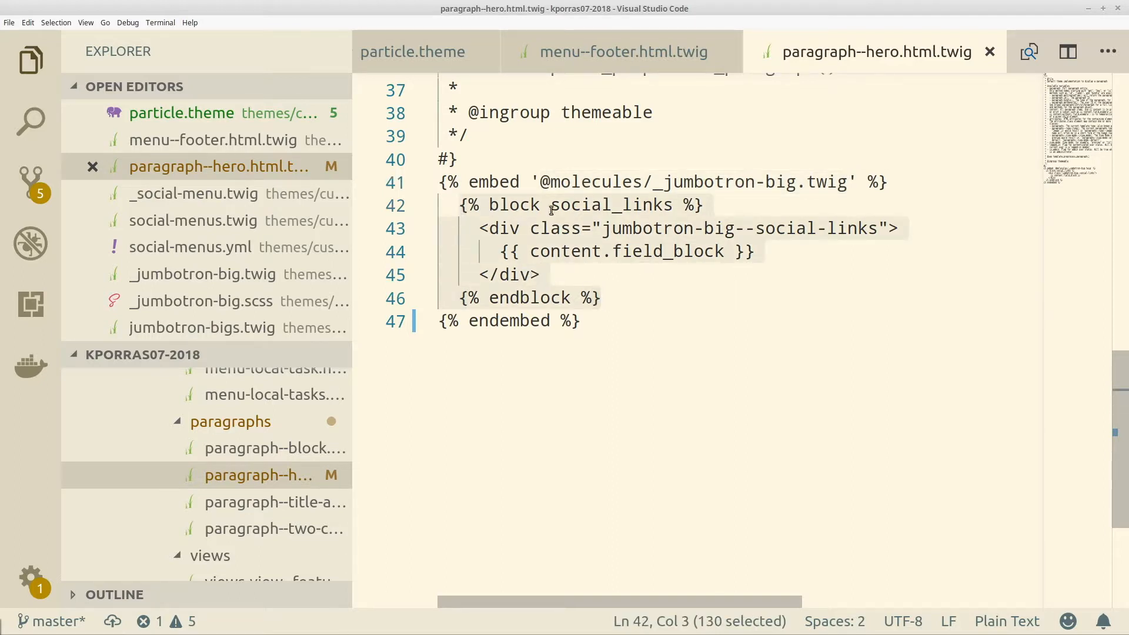
left_click(606, 204)
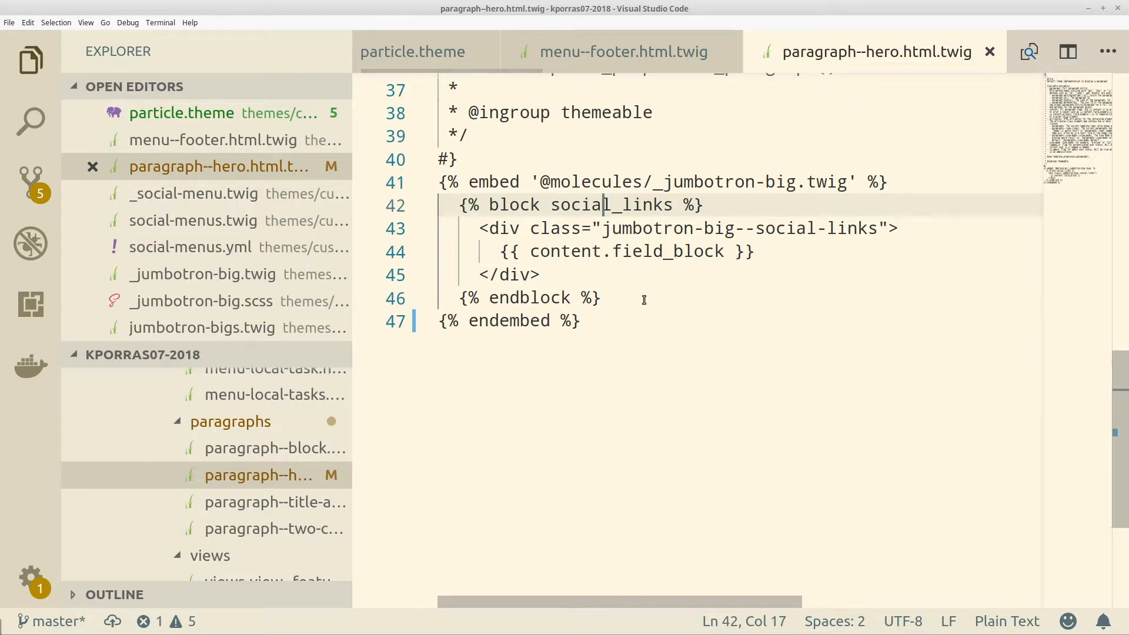
Point out field_block, the opening div on line 43 and the jumbotron component name
left_click(672, 253)
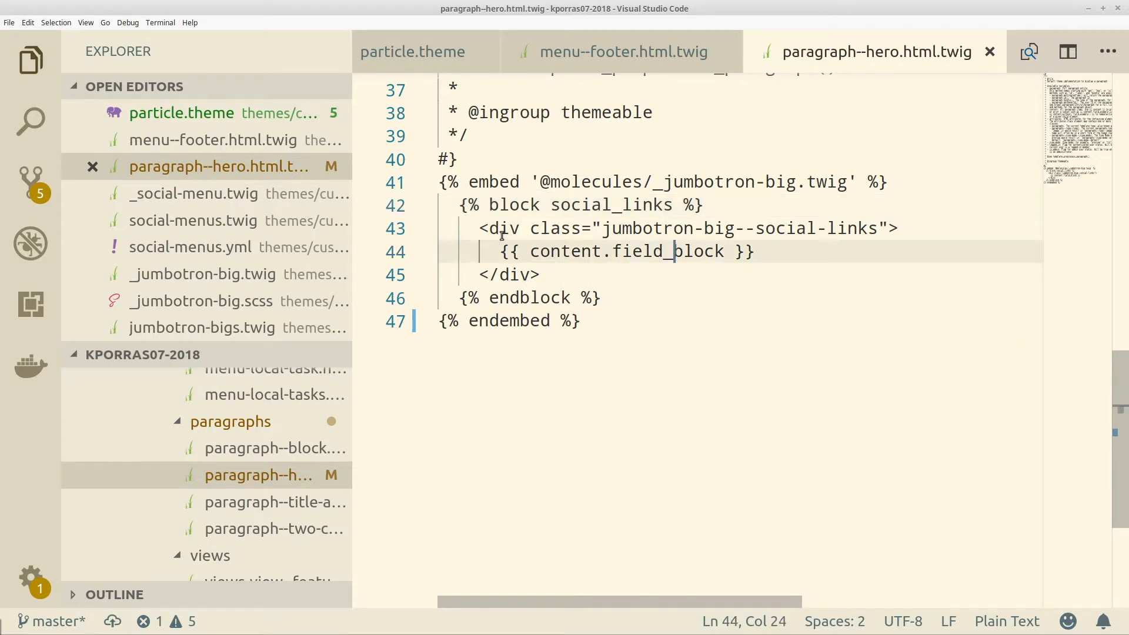
left_click_drag(479, 230, 798, 227)
left_click(798, 228)
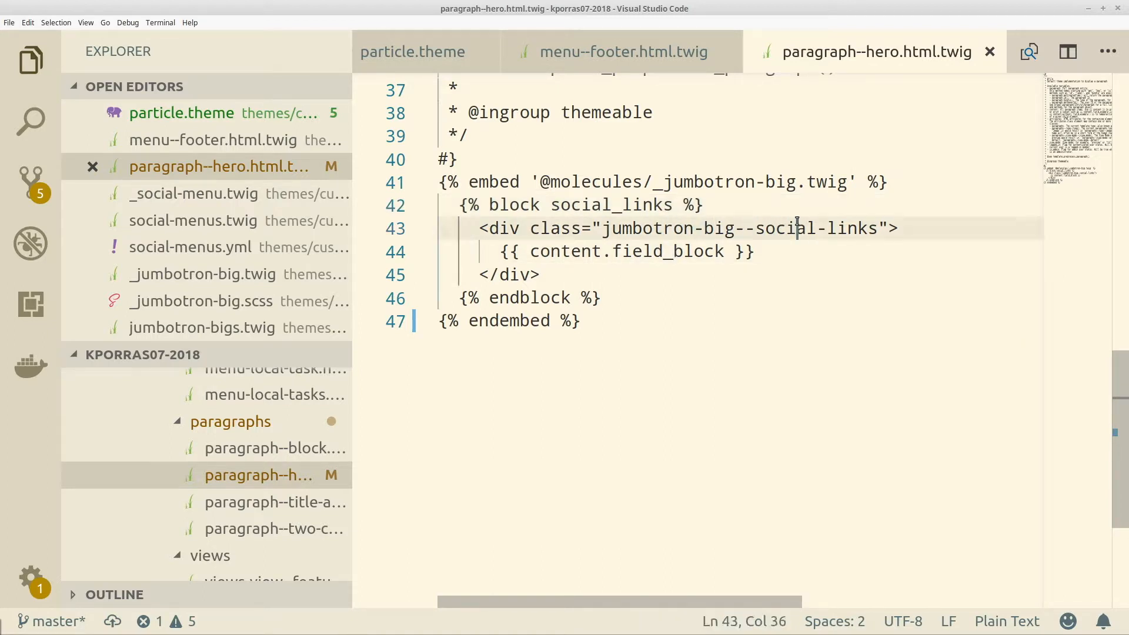
left_click(628, 209)
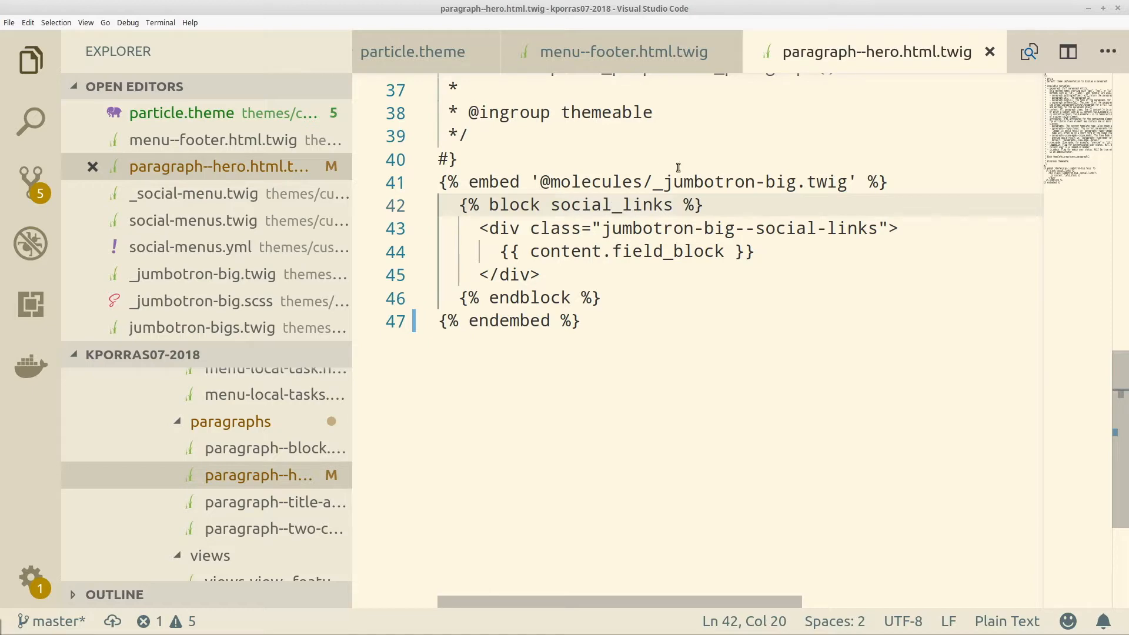
left_click(695, 182)
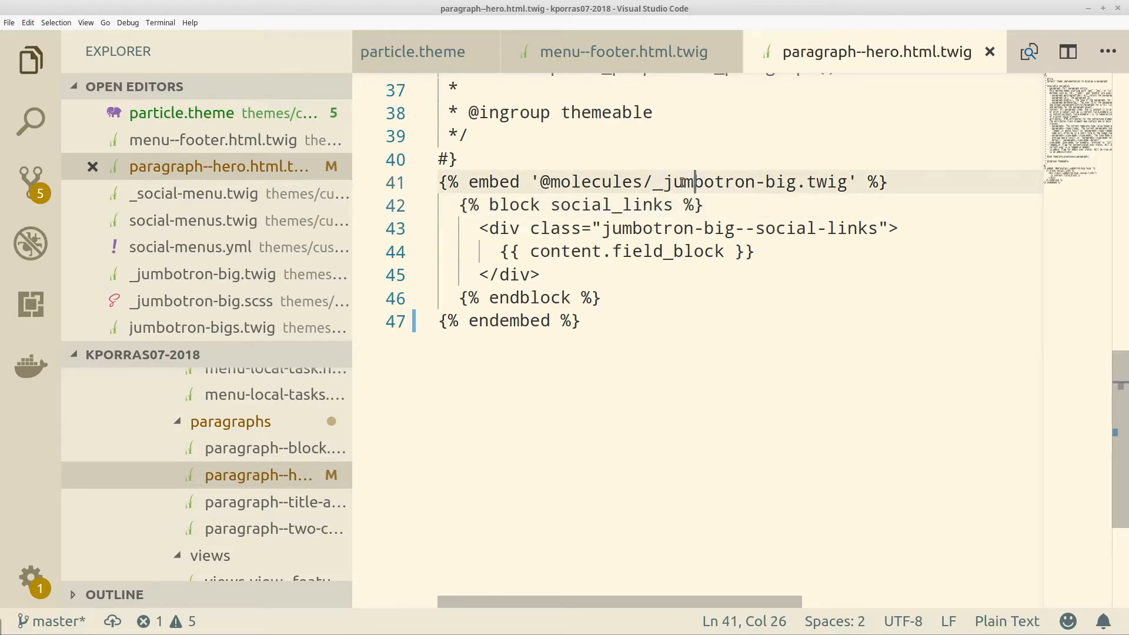
Back in particle.theme, hide the minimap via the Command Palette and collapse the Explorer sidebar
left_click(428, 55)
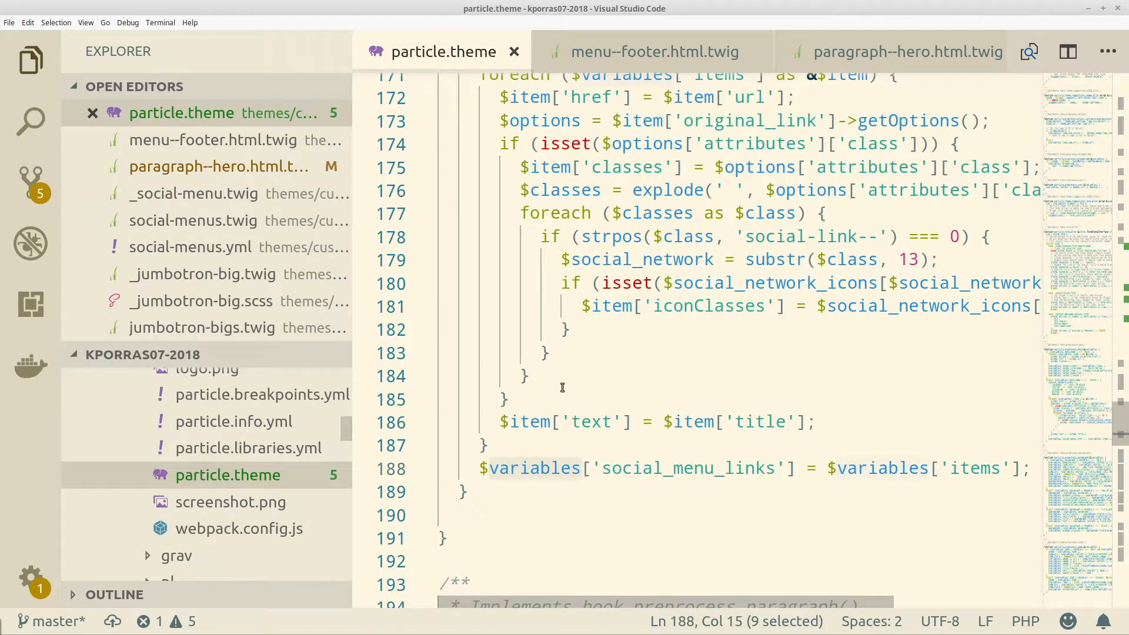
scroll(706, 354, "down", 5)
scroll(562, 389, "down", 2)
scroll(562, 389, "right", 3)
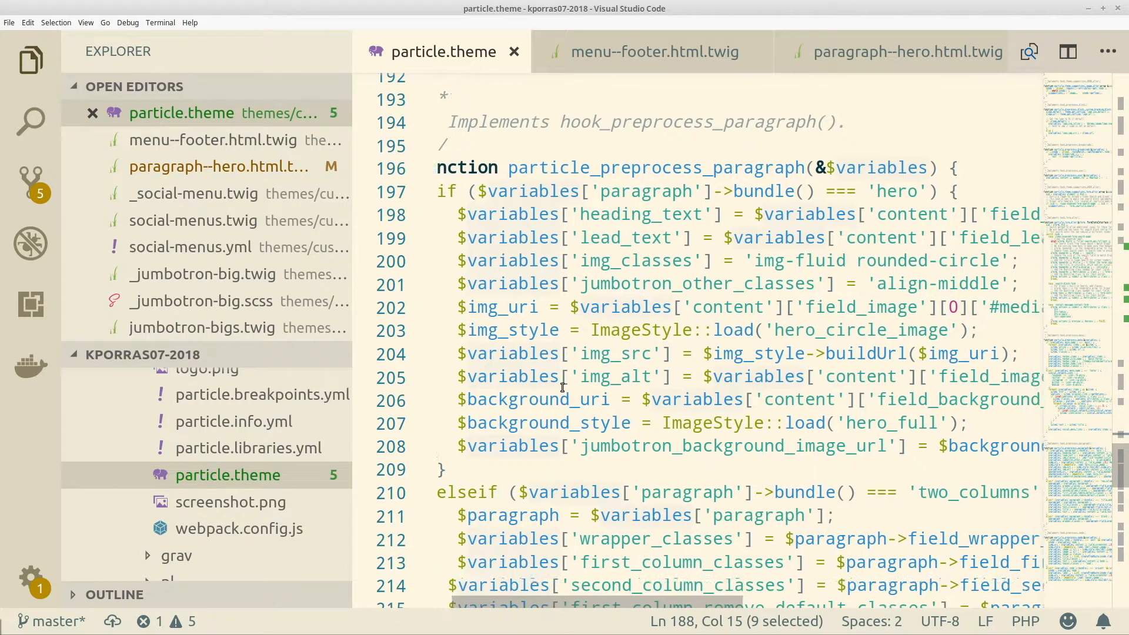
scroll(562, 388, "left", 3)
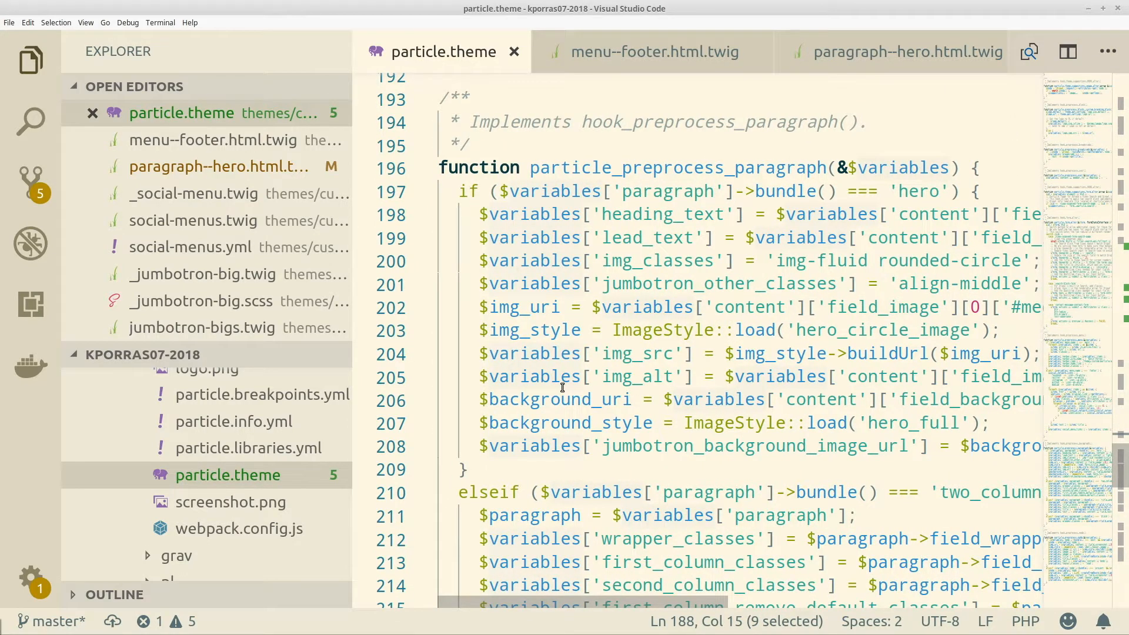
key("ctrl+shift+p")
type("mini")
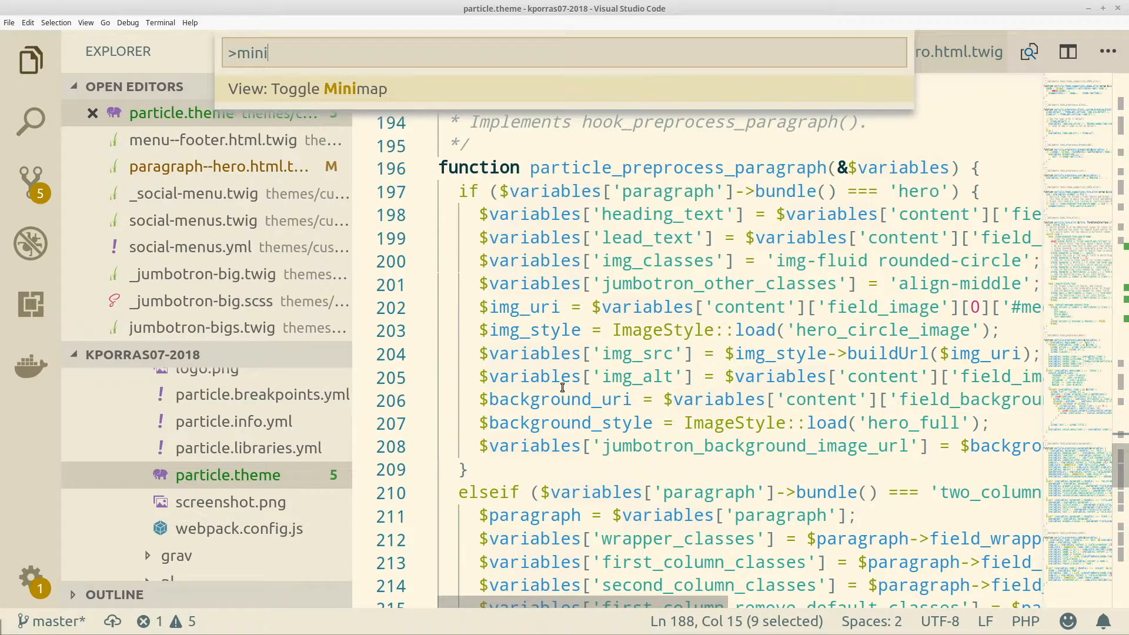
key("Return")
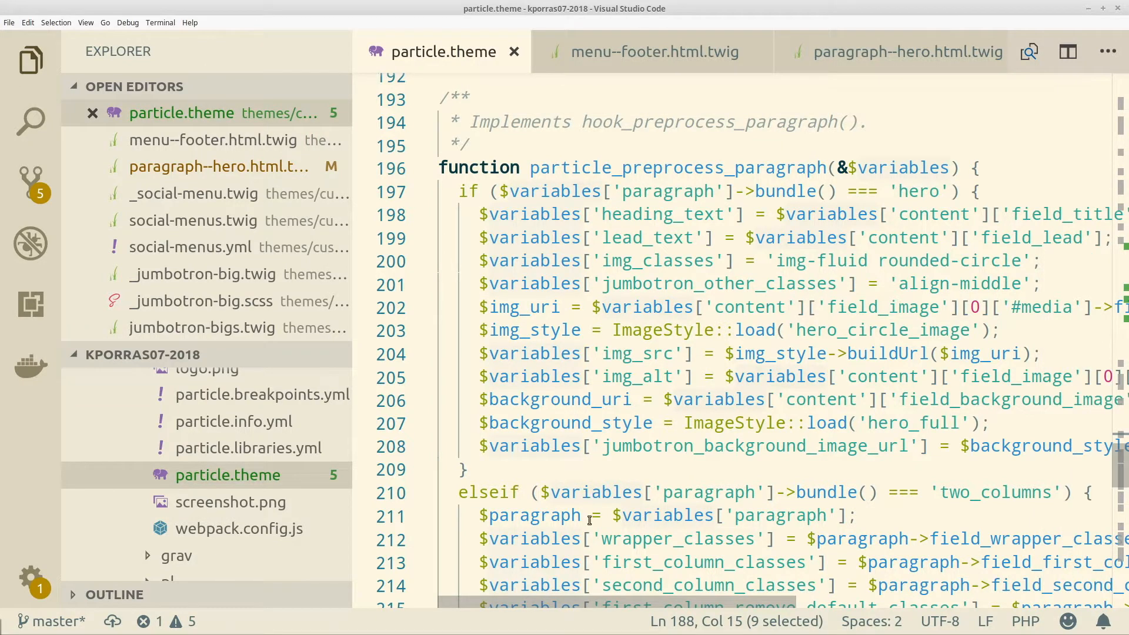
mouse_move(351, 458)
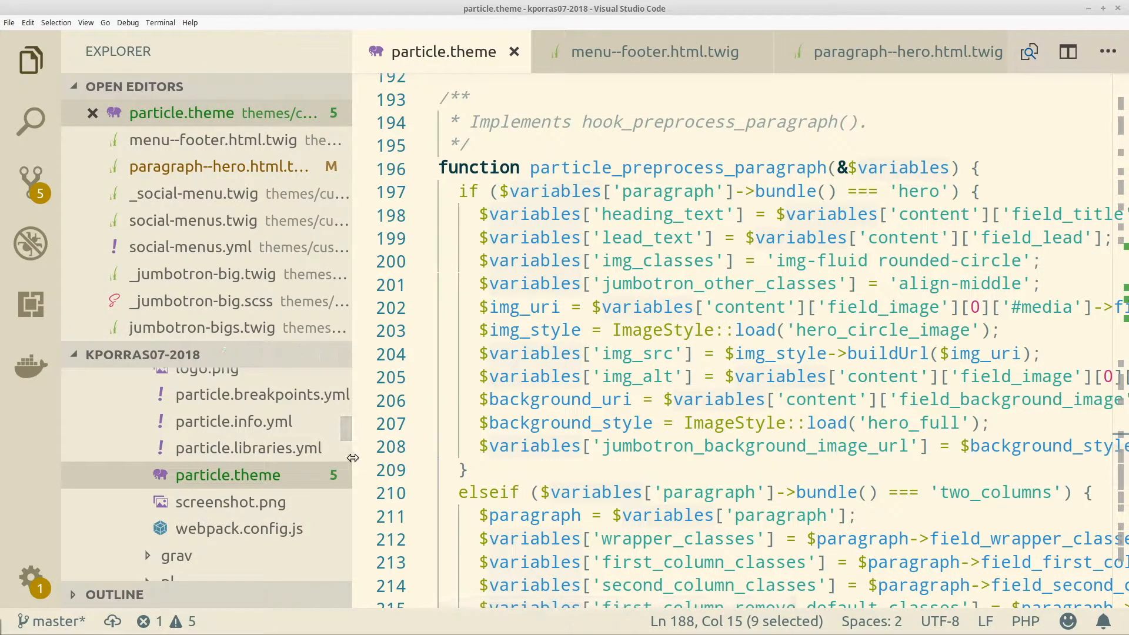
left_click_drag(352, 457, 178, 484)
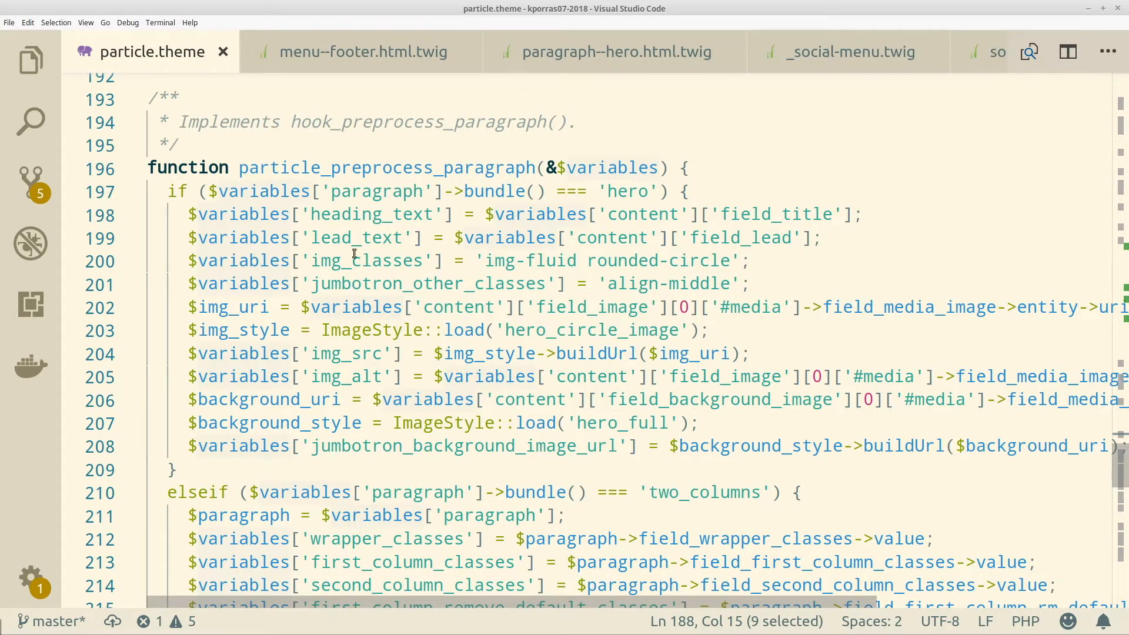
Highlight the hero branch of particle_preprocess_paragraph (lines 198-208), then switch to the slides
double_click(383, 195)
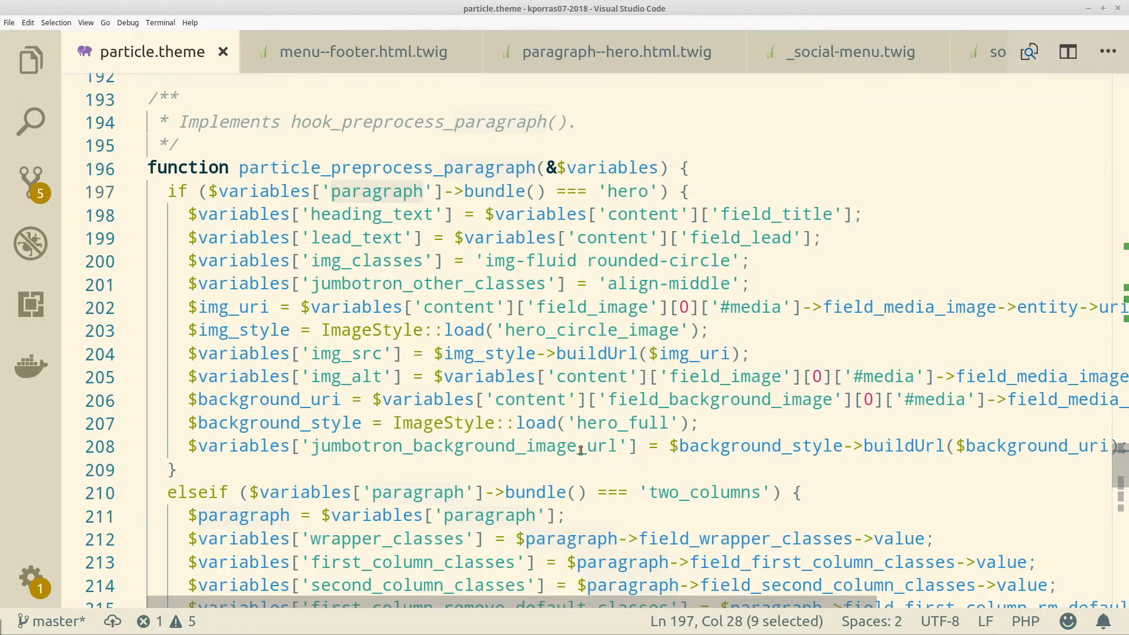
left_click_drag(579, 450, 273, 212)
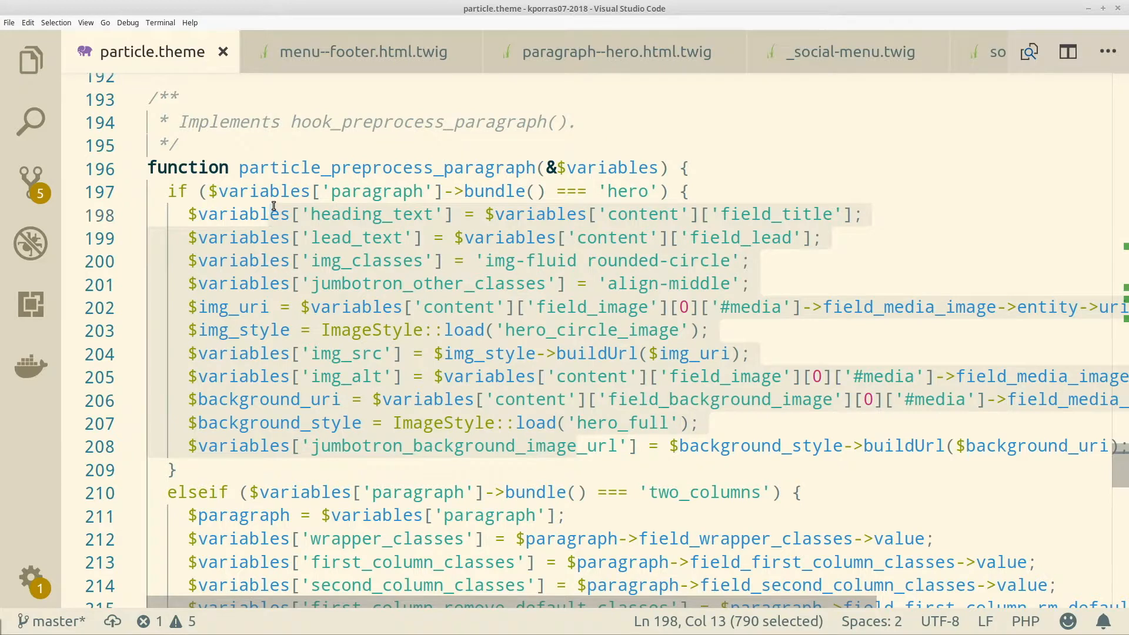
left_click(274, 211)
scroll(419, 303, "down", 4)
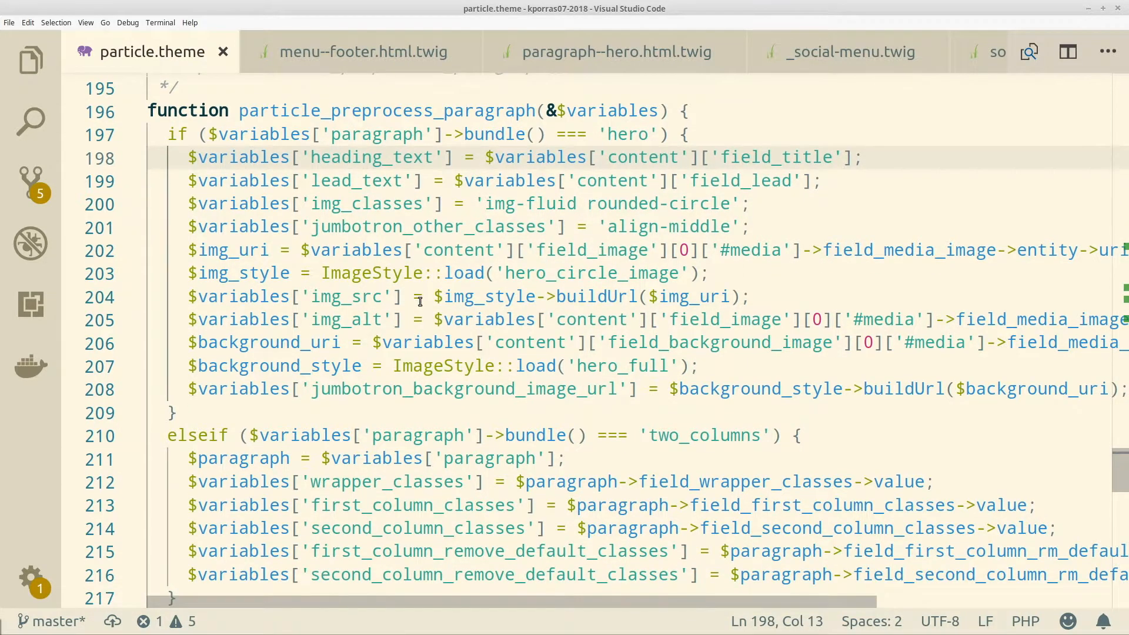
scroll(419, 302, "down", 4)
scroll(420, 302, "down", 3)
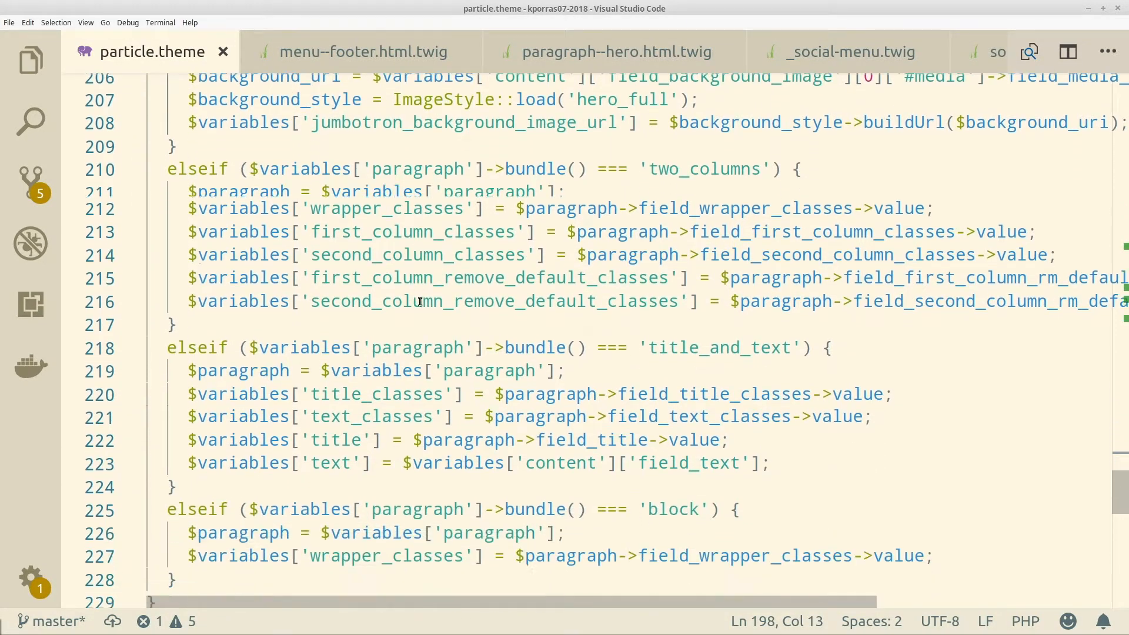
scroll(419, 302, "down", 3)
scroll(420, 301, "up", 6)
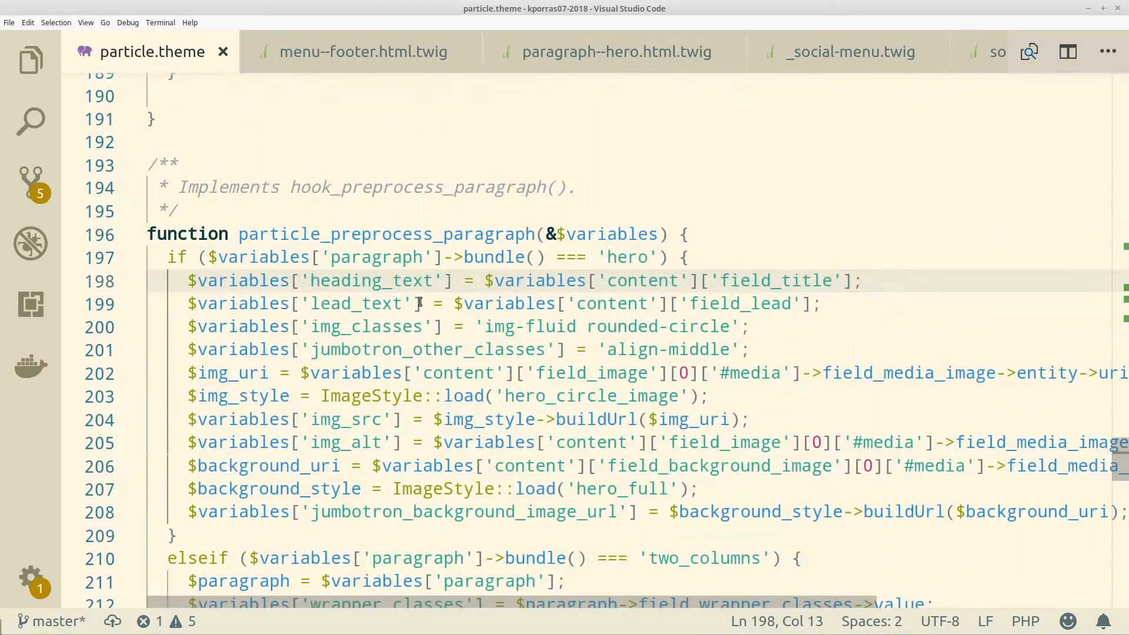
key("alt+Tab")
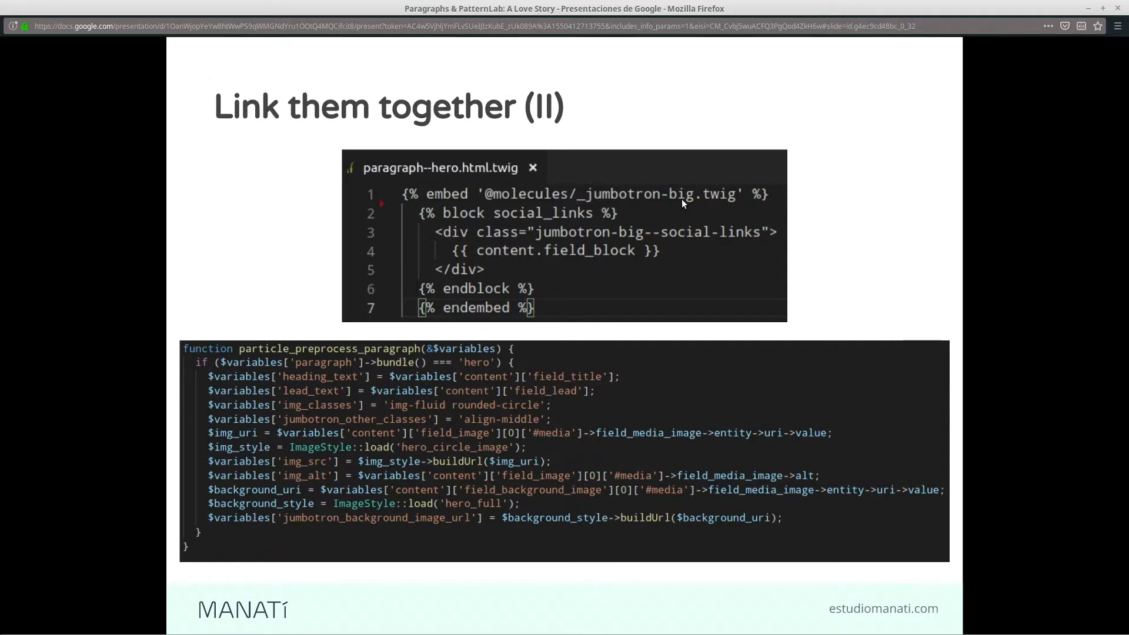
Flick the slide forward and back, then bring the portfolio homepage window forward
key("Right")
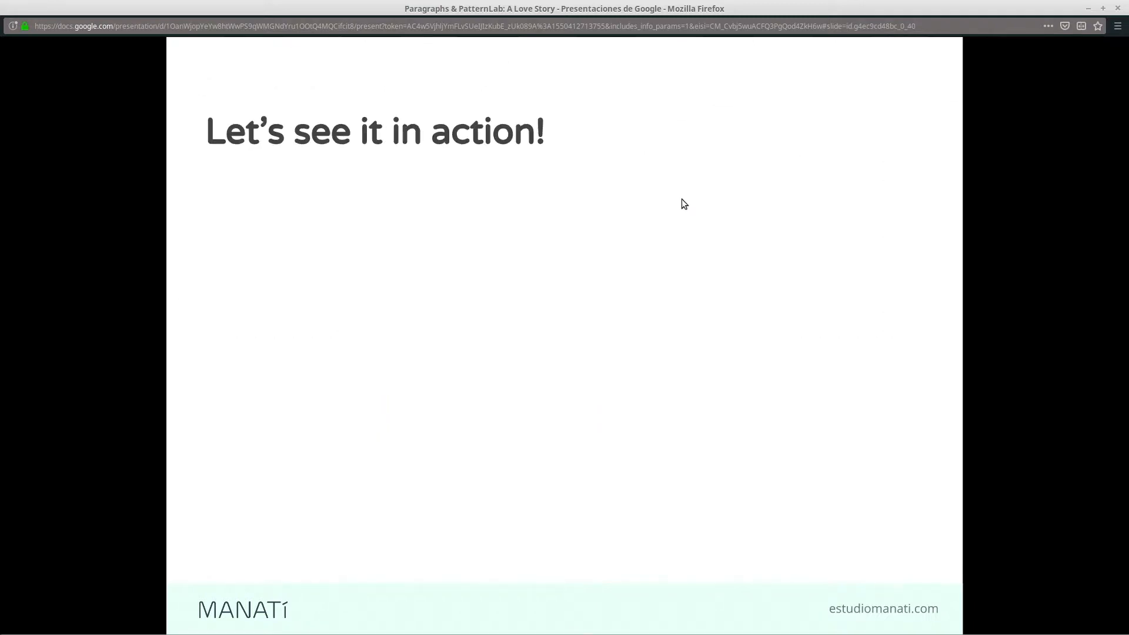
key("Left")
key("alt+Tab")
key("Tab")
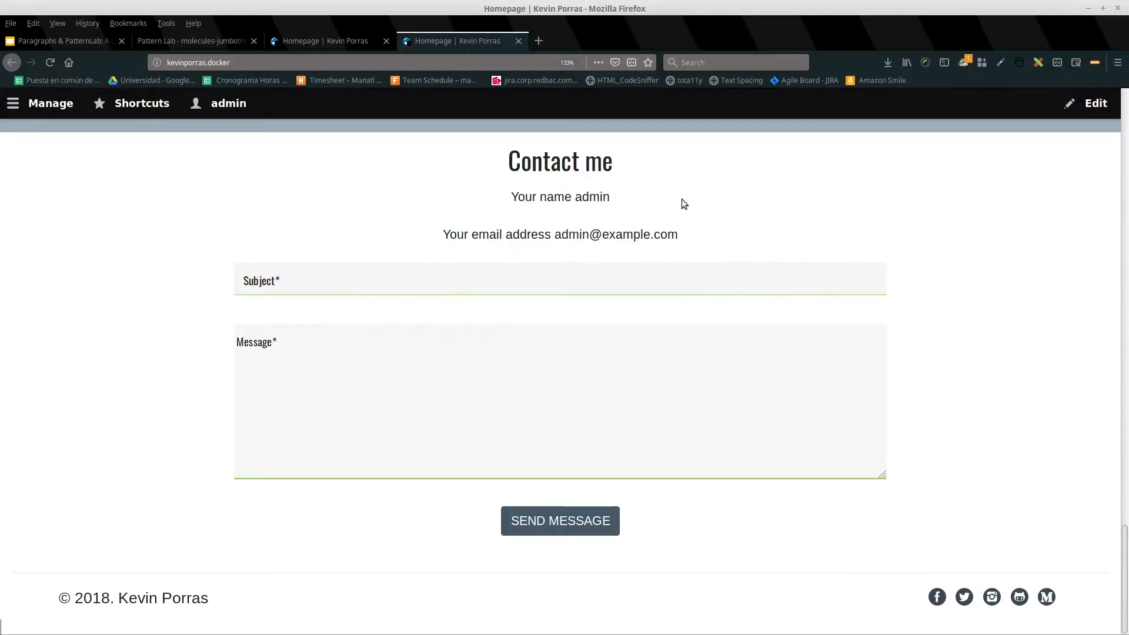
scroll(498, 294, "up", 5)
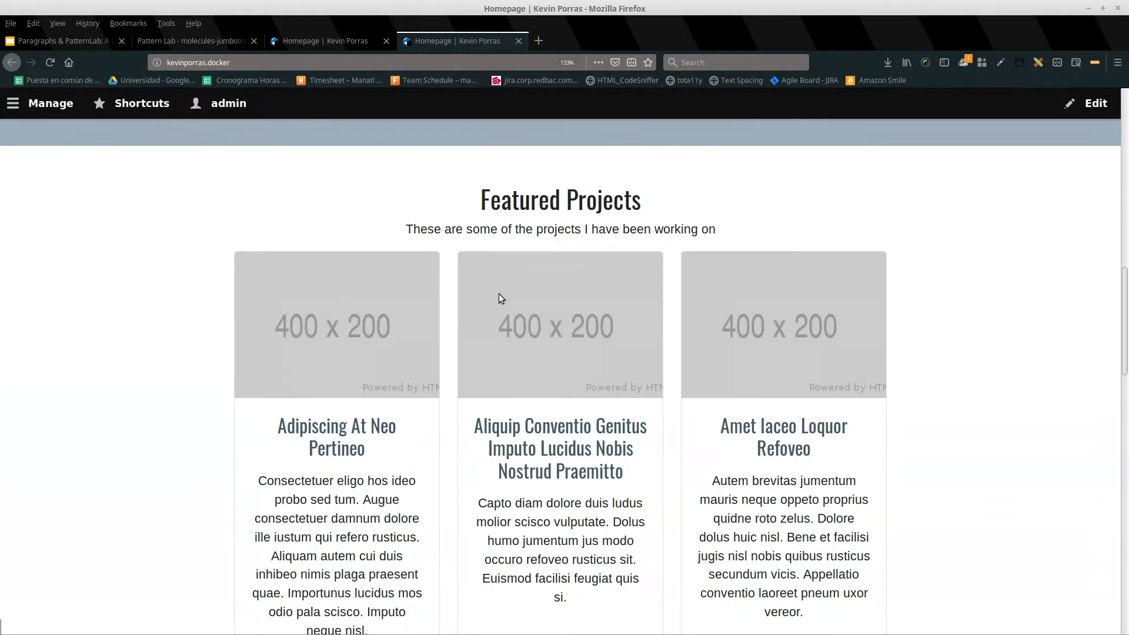
scroll(499, 299, "up", 5)
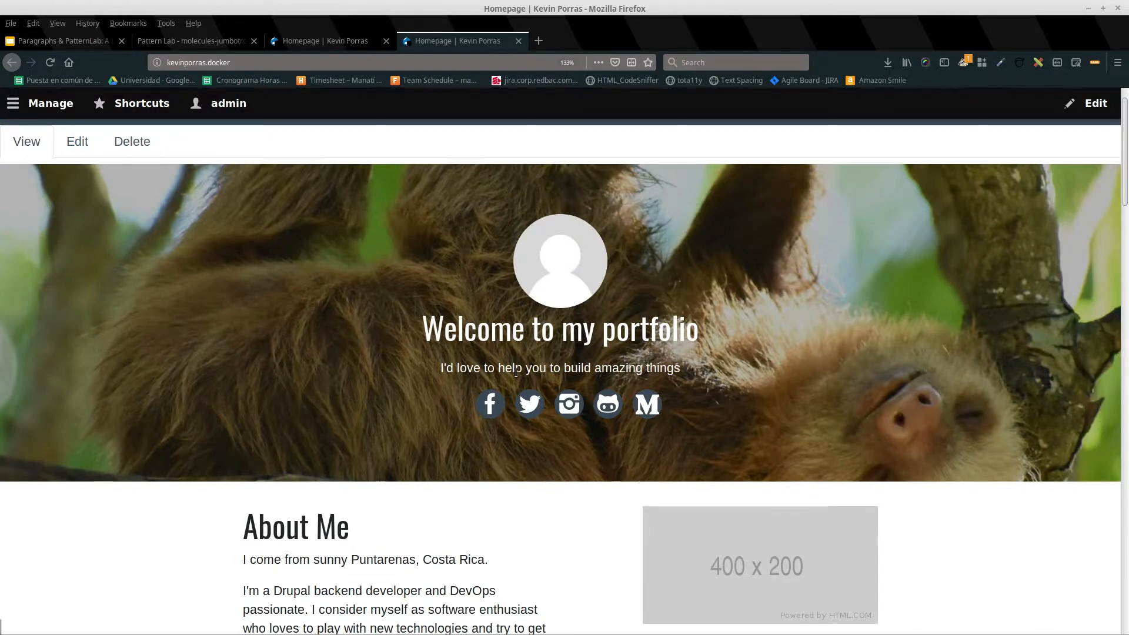
scroll(516, 368, "up", 1)
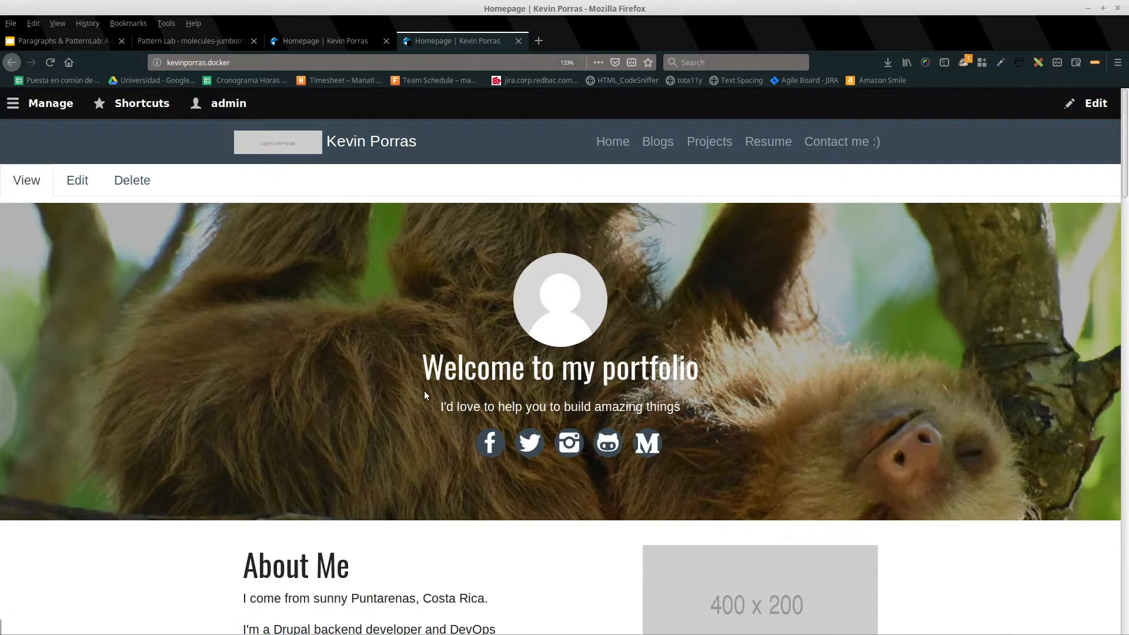
Advance the presentation one slide, return to the homepage and open the Homepage node's Edit form
key("alt+Tab")
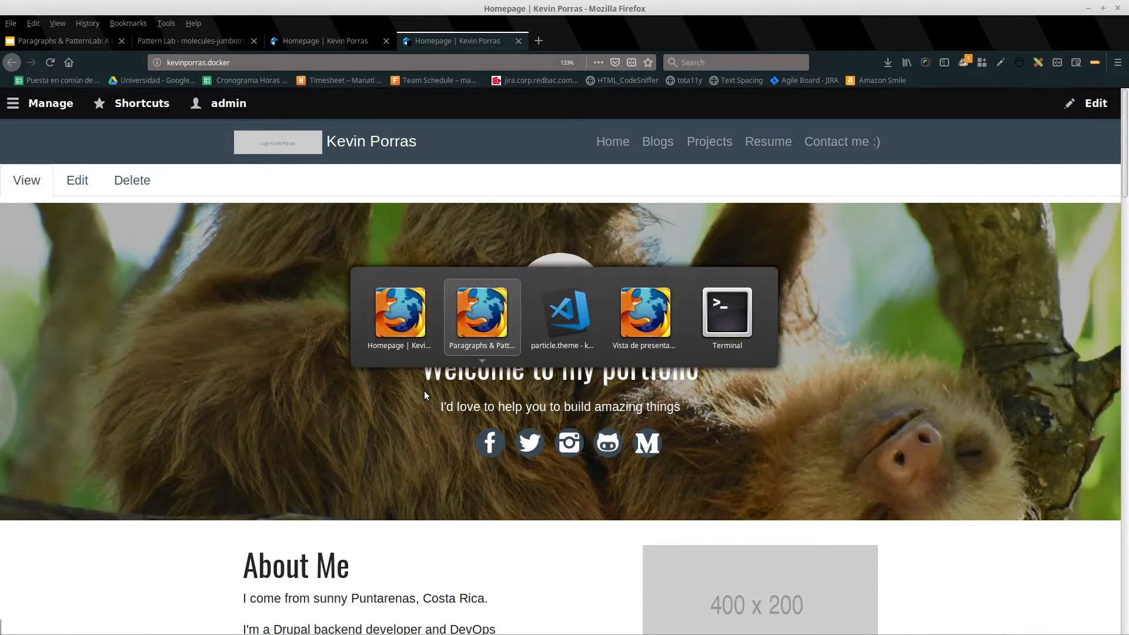
key("Right")
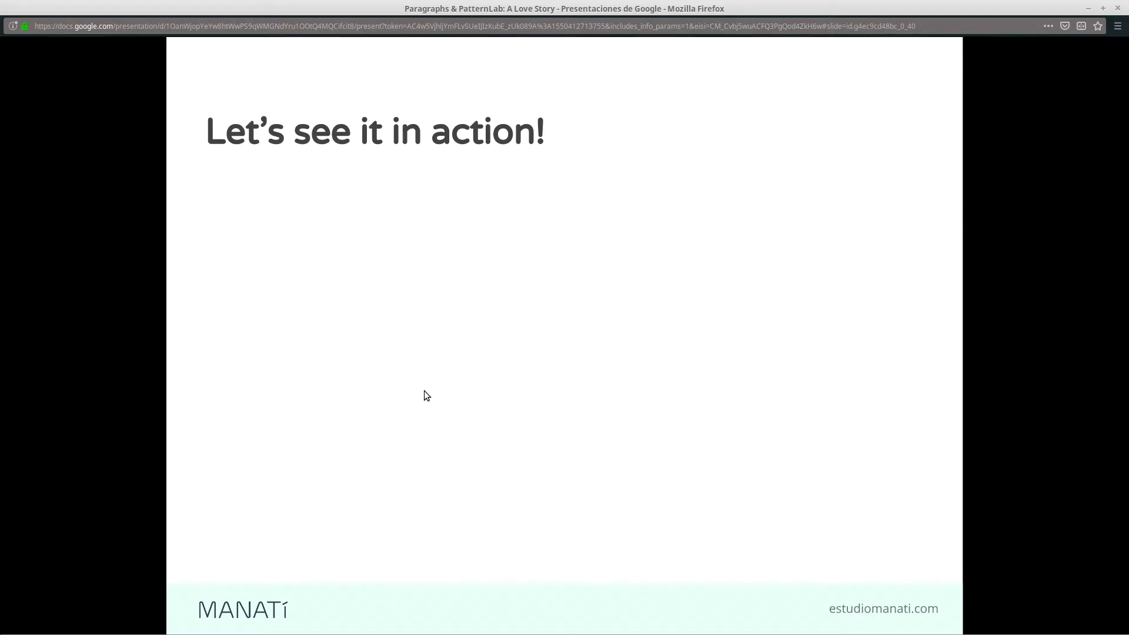
key("alt+Tab")
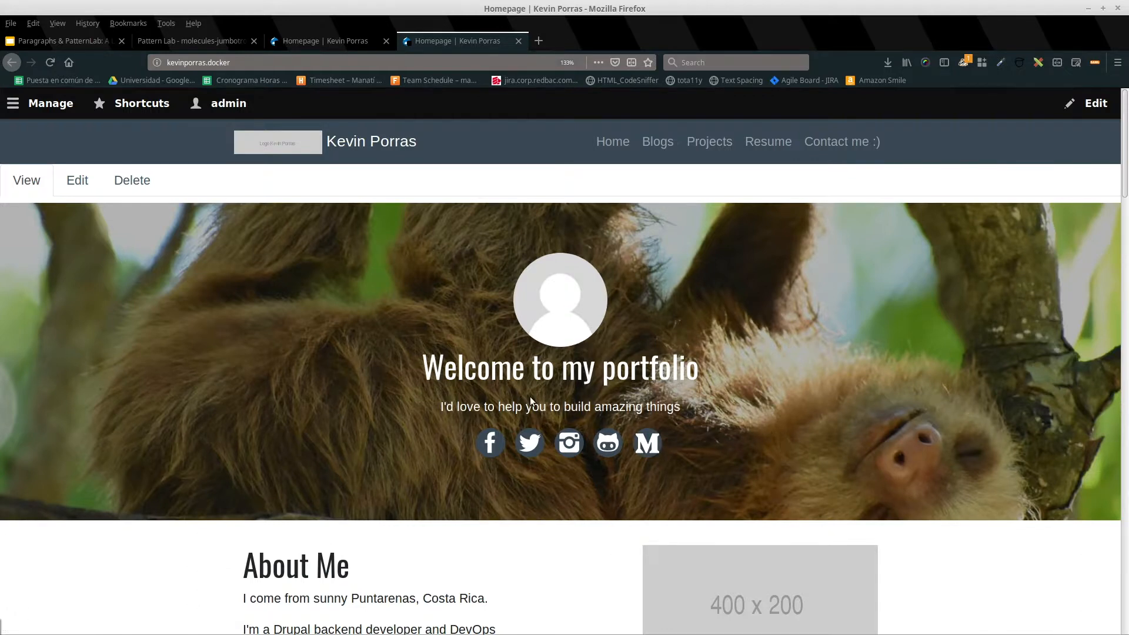
scroll(532, 397, "down", 5)
scroll(531, 397, "down", 3)
scroll(532, 397, "up", 8)
left_click(81, 190)
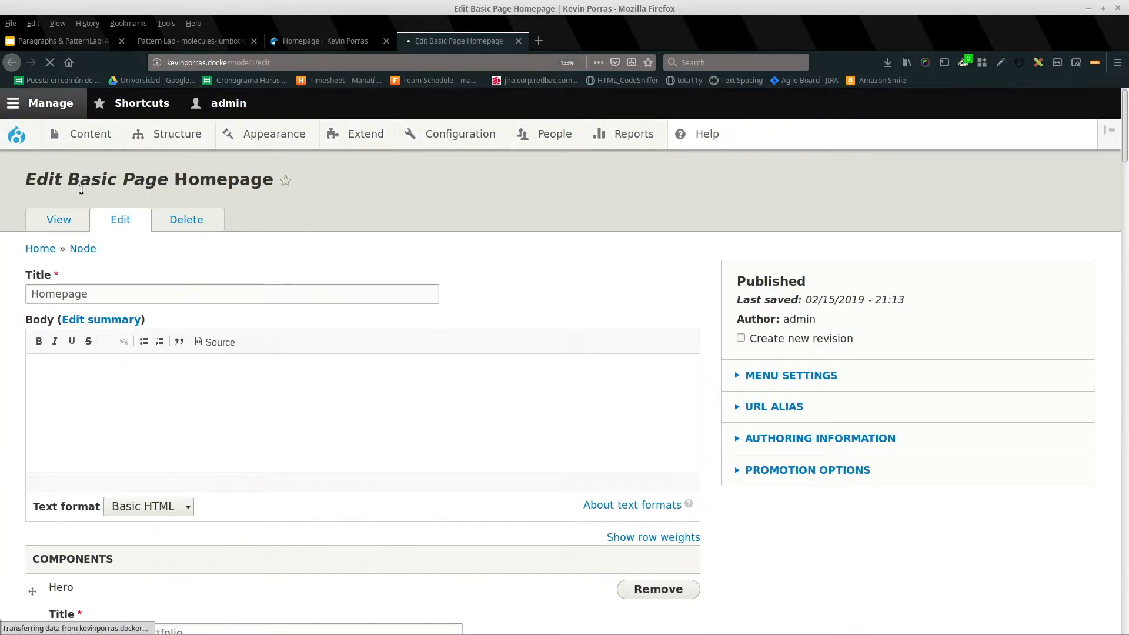
scroll(366, 345, "down", 2)
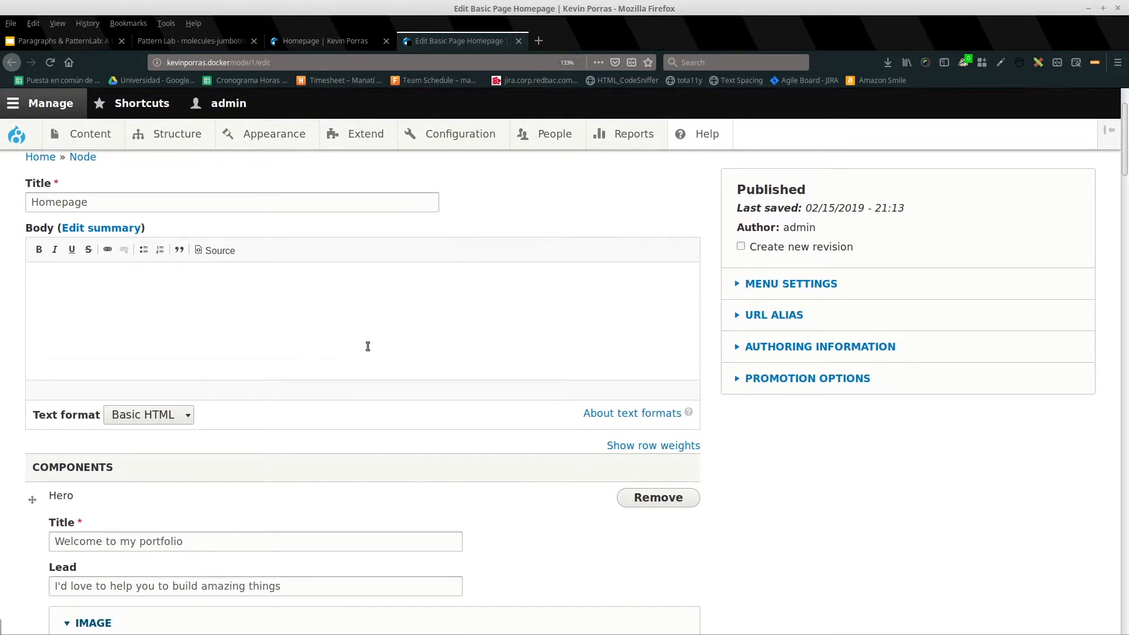
Reset Firefox zoom to 100% and shrink the window to float over the slides
key("ctrl+0")
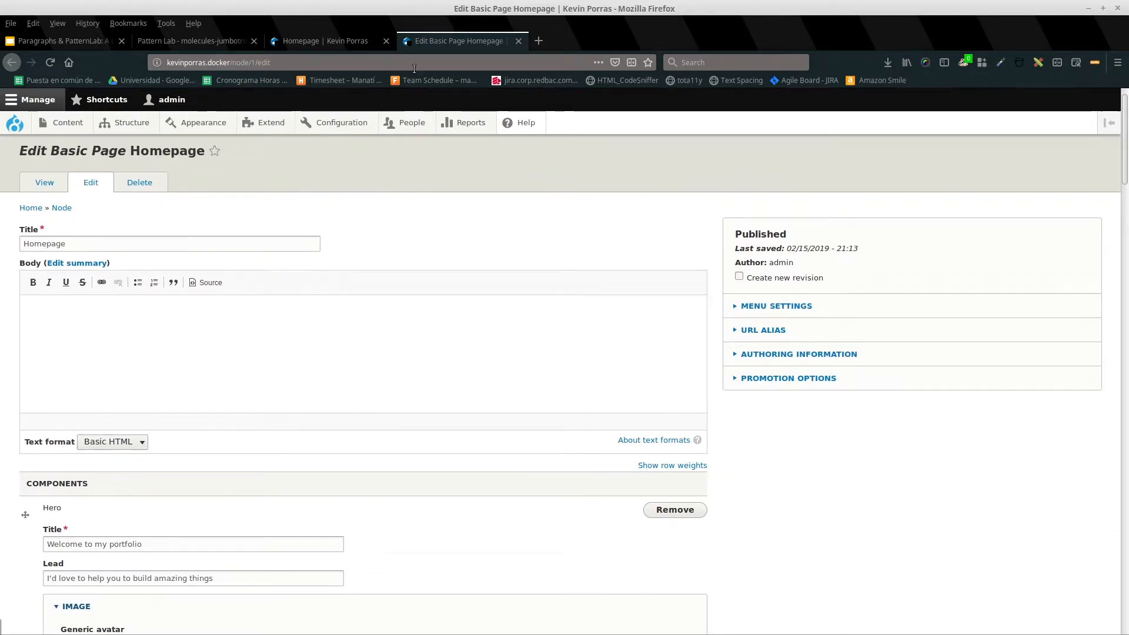
mouse_move(457, 10)
left_mouse_down()
mouse_move(715, 136)
mouse_move(556, 95)
left_mouse_up()
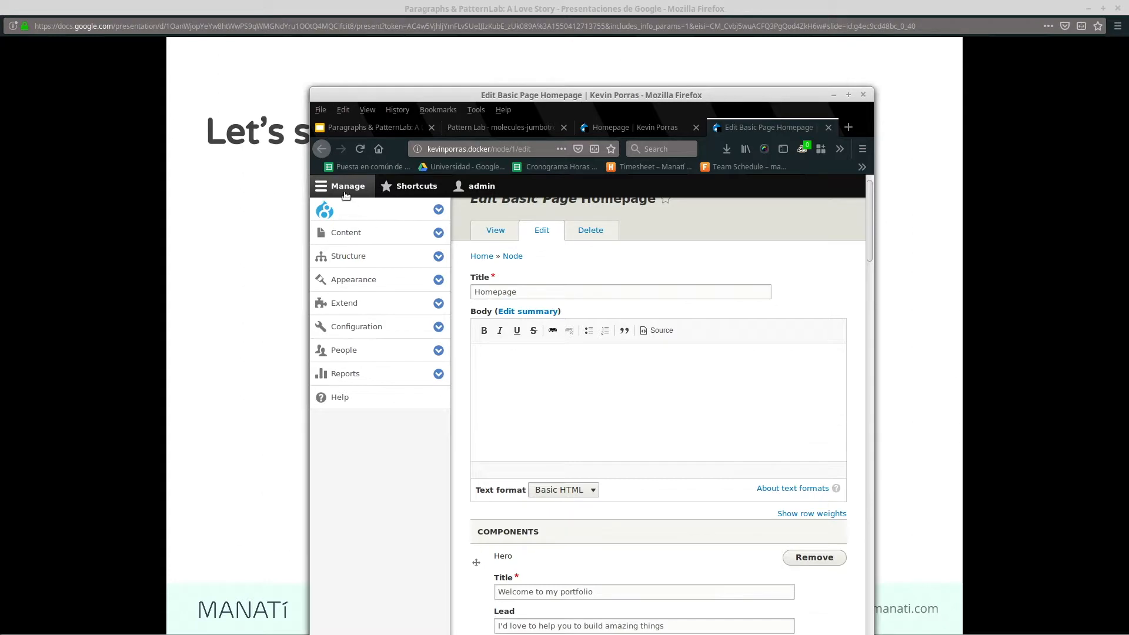
Collapse the admin sidebar, zoom to 170%, raise the window and highlight the COMPONENTS heading
left_click(345, 189)
key("ctrl+plus")
key("ctrl+plus")
key("ctrl+plus")
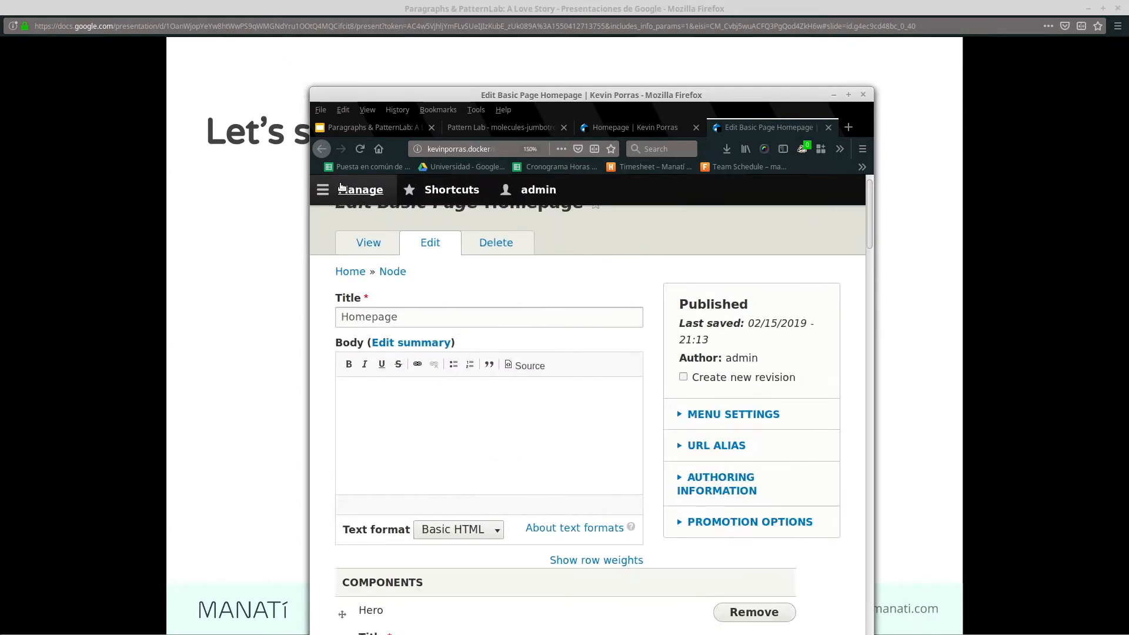
key("ctrl+plus")
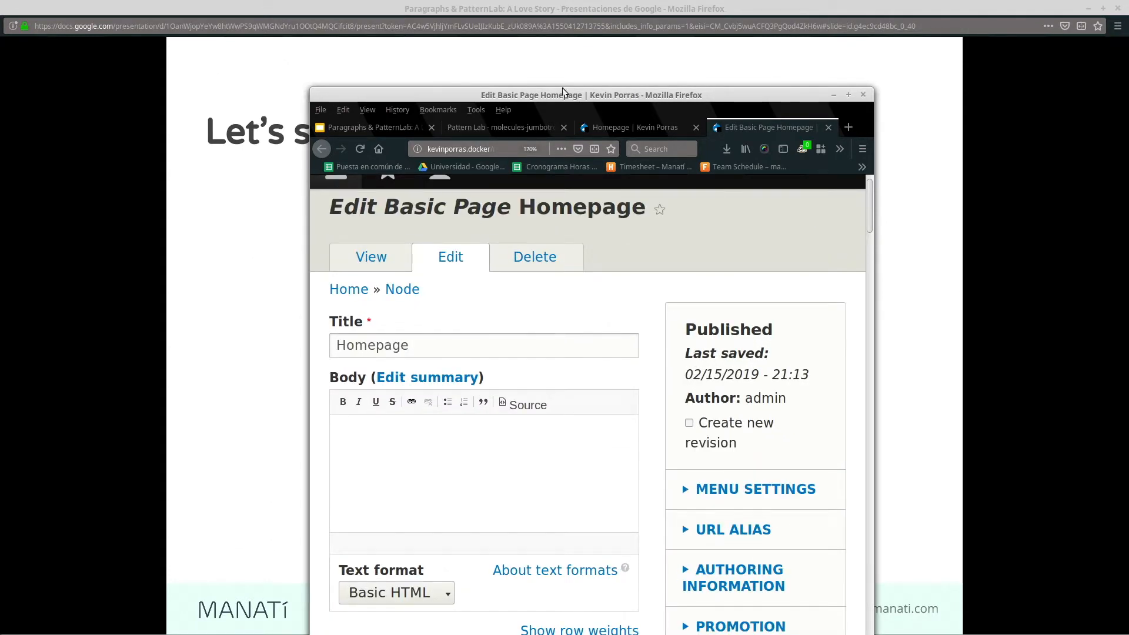
left_click_drag(563, 95, 566, 30)
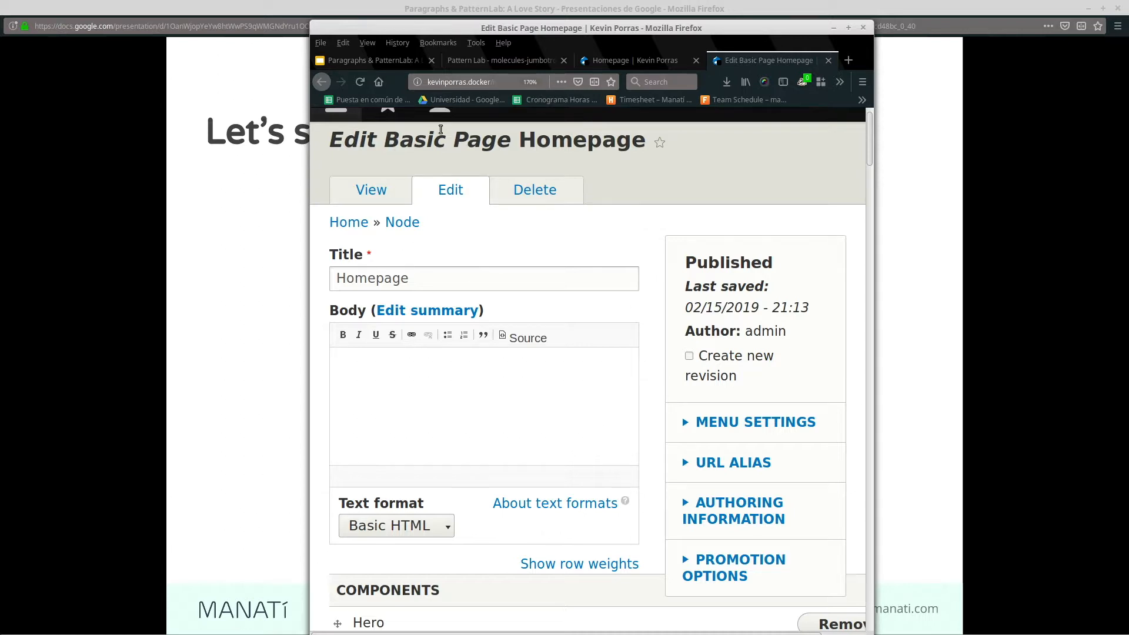
scroll(375, 163, "up", 1)
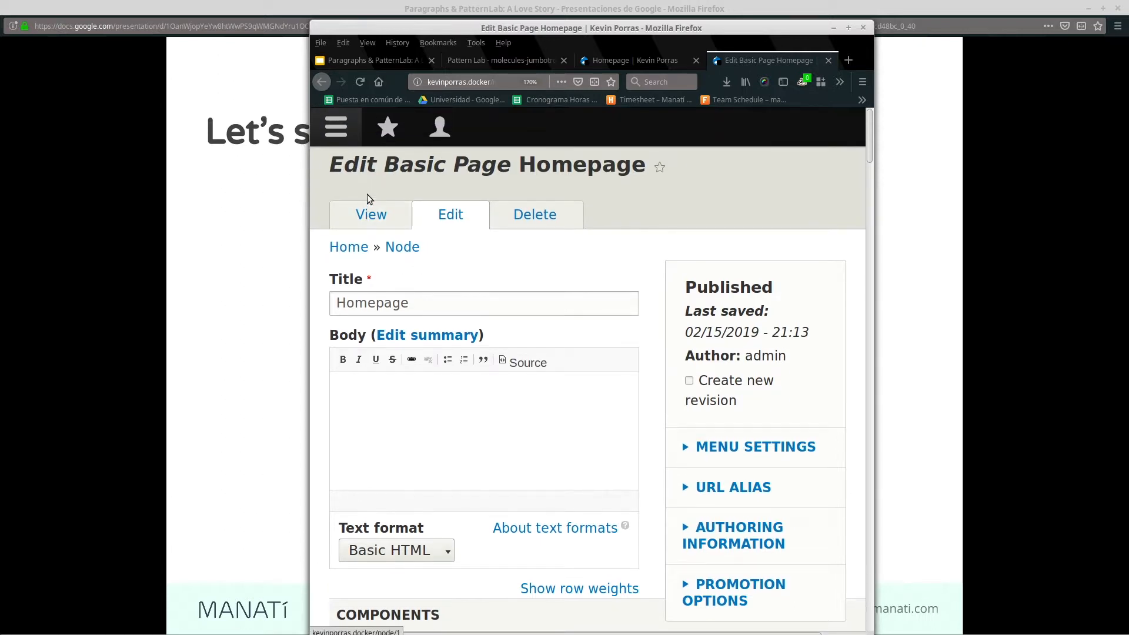
scroll(369, 194, "down", 3)
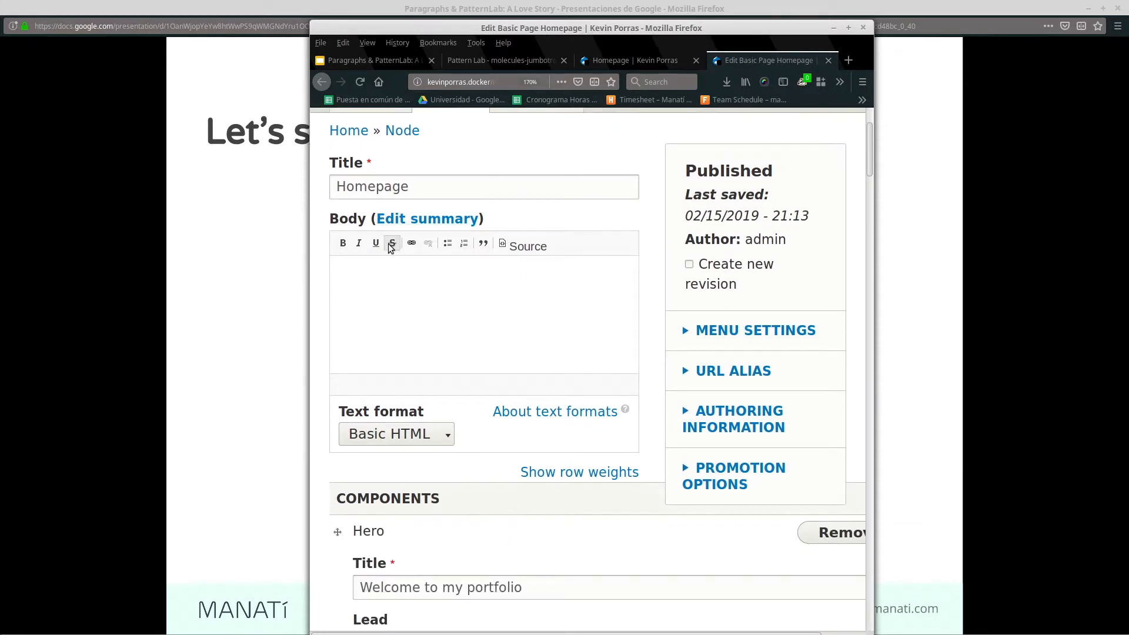
scroll(388, 256, "down", 5)
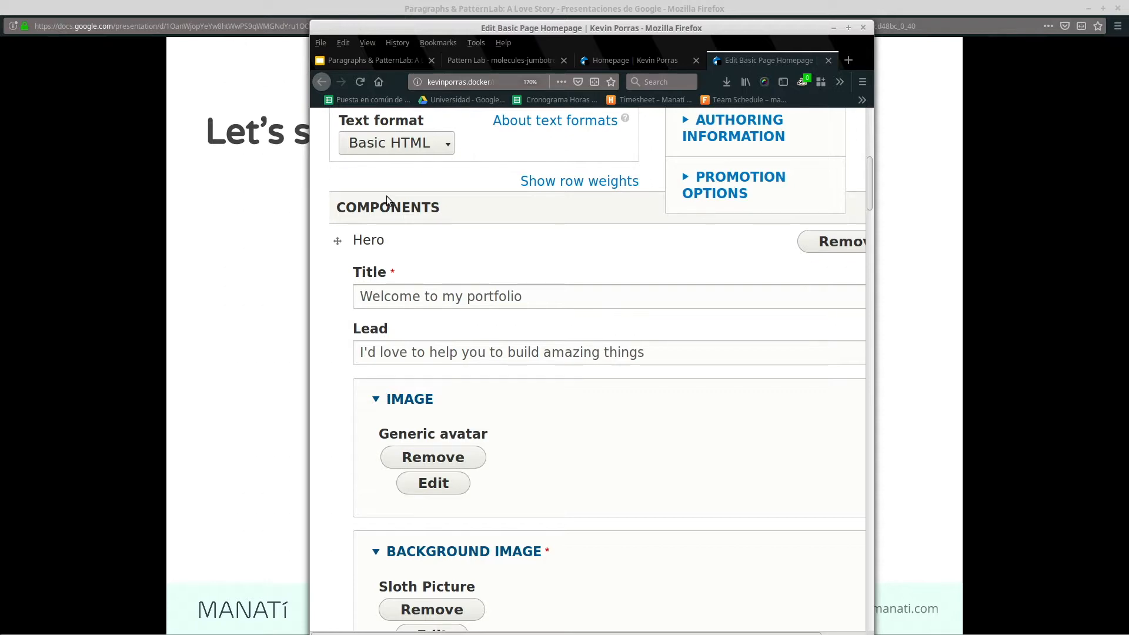
double_click(387, 202)
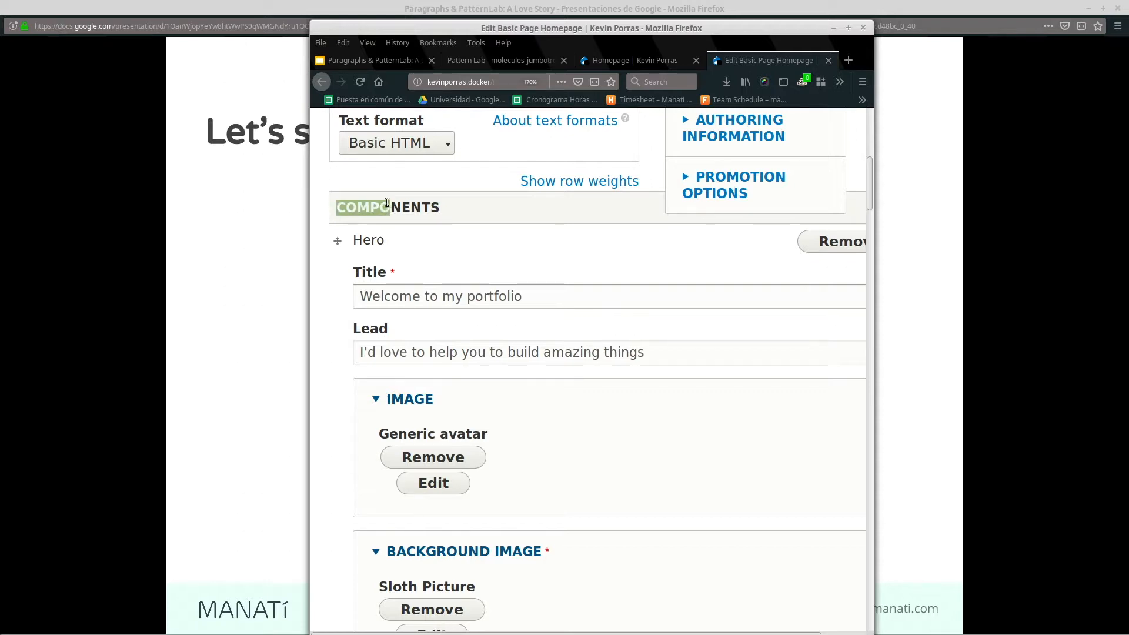
scroll(386, 201, "up", 5)
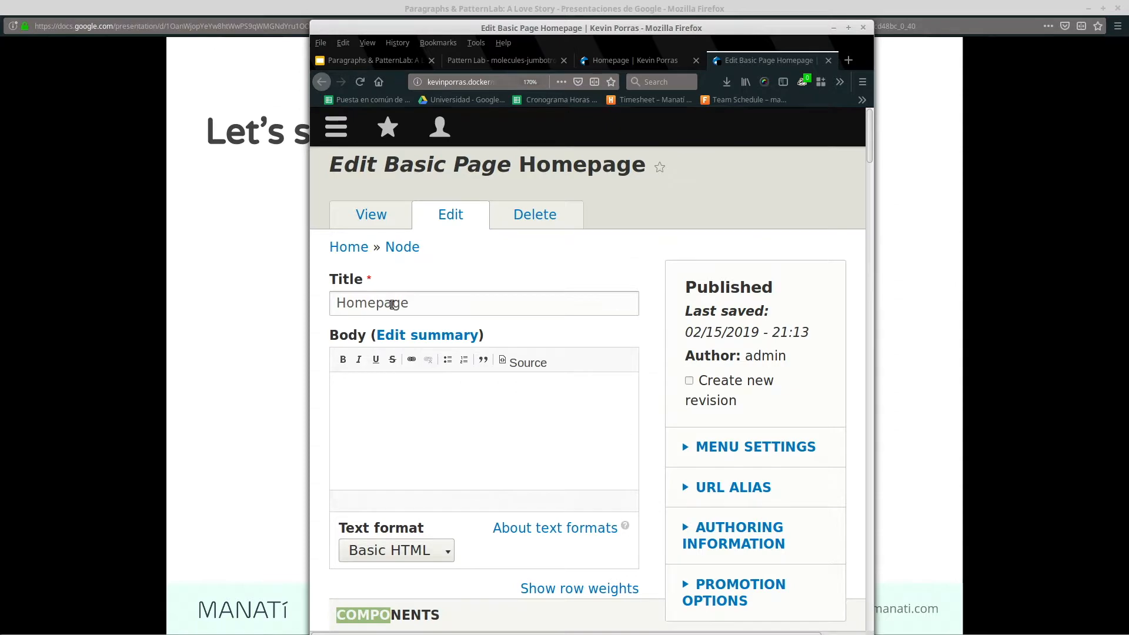
scroll(391, 304, "down", 2)
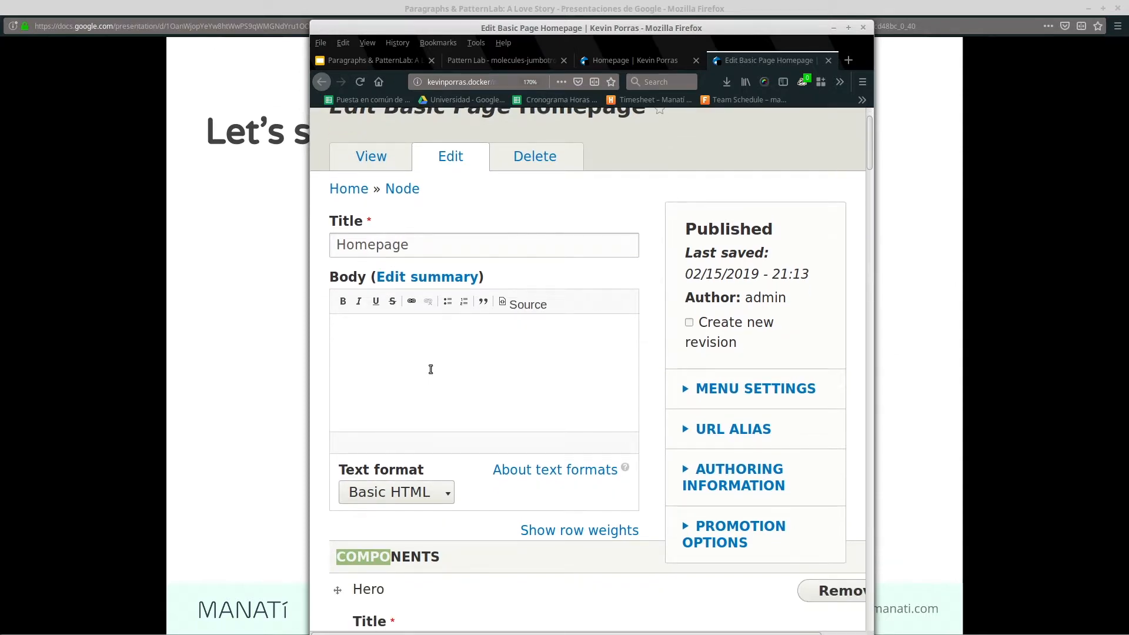
scroll(431, 368, "down", 2)
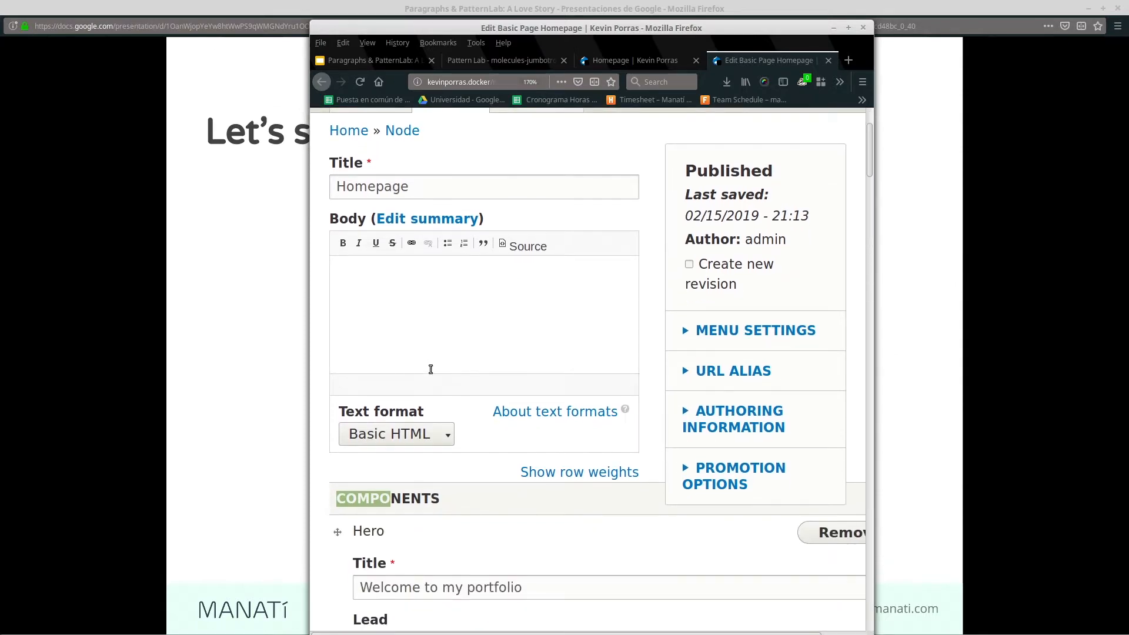
scroll(431, 368, "down", 6)
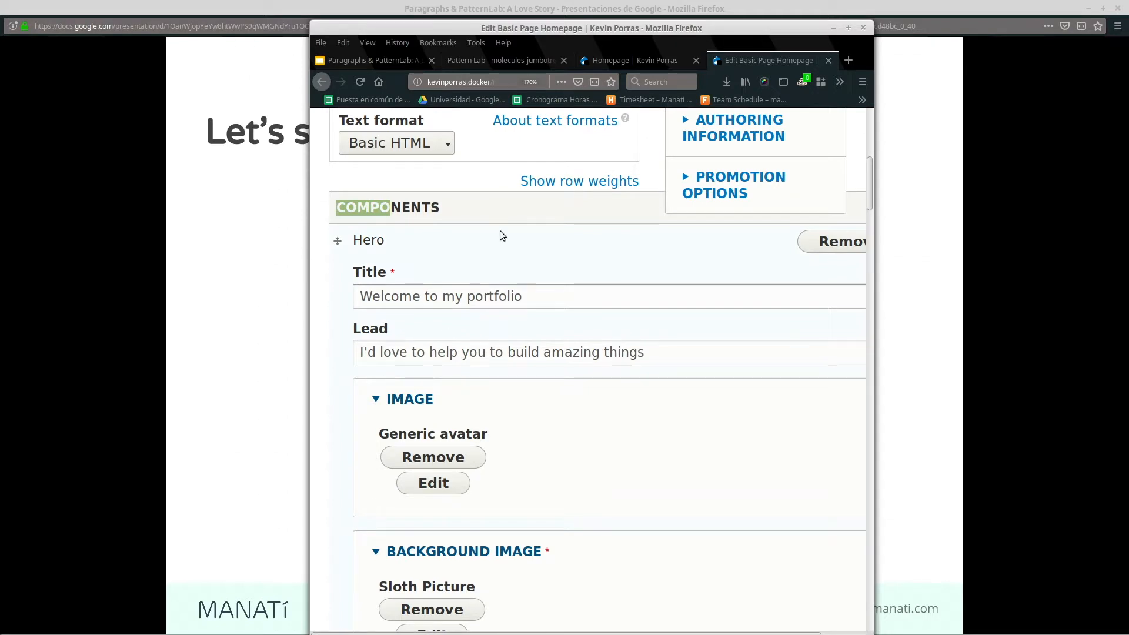
Check the Block dropdown keeps Footer, focus its Title field and collapse MENU LEVELS
left_click(503, 237)
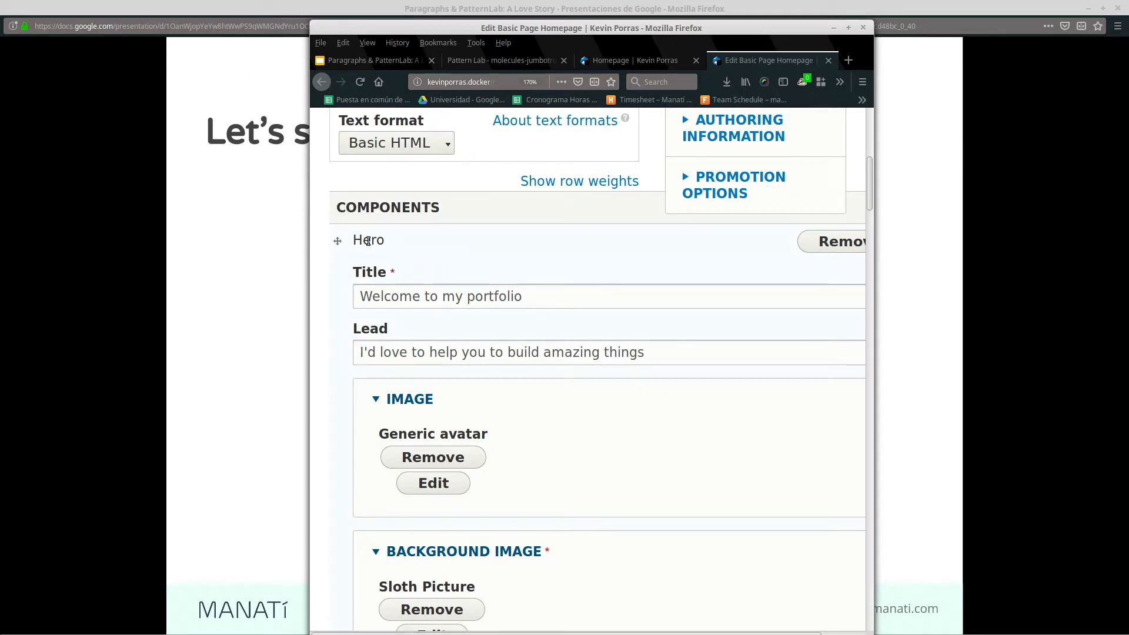
scroll(368, 240, "down", 1)
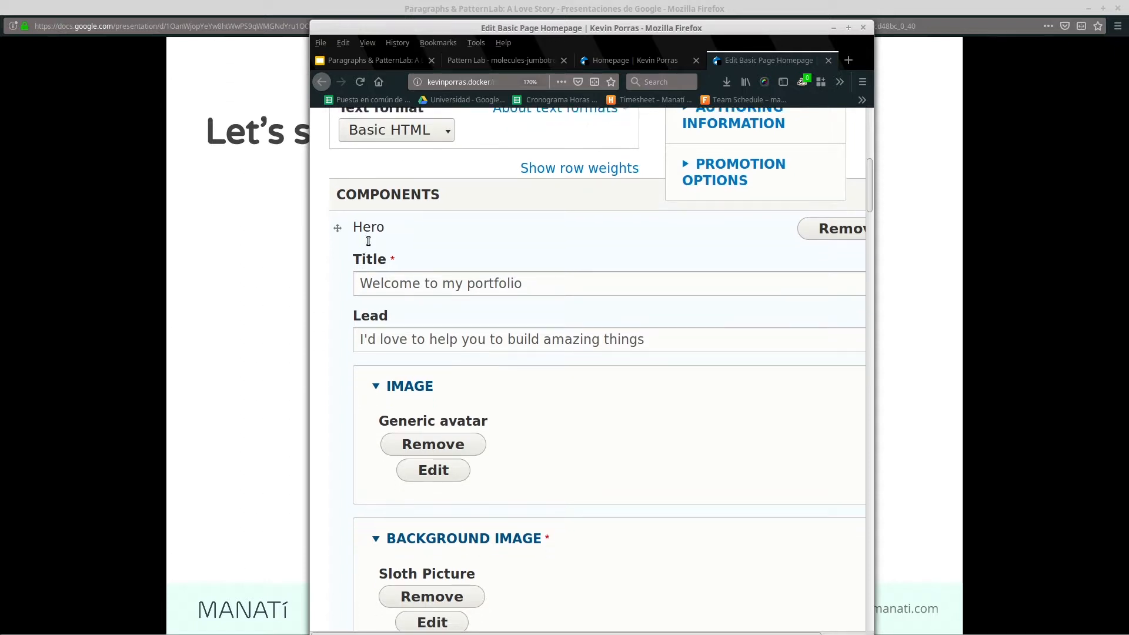
scroll(368, 242, "down", 3)
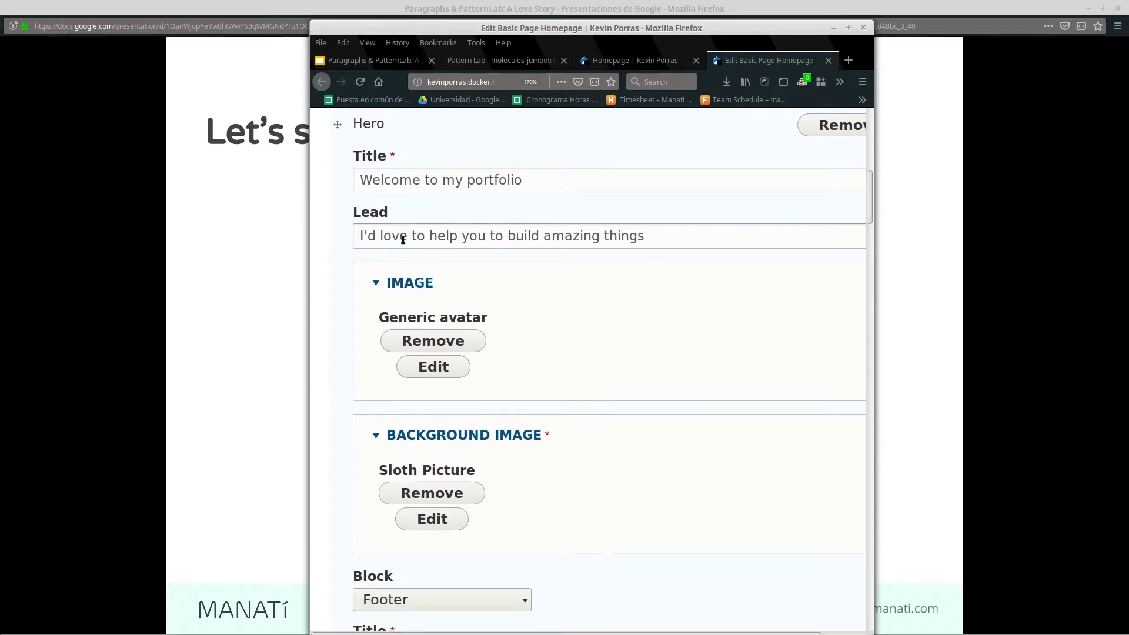
scroll(426, 287, "down", 1)
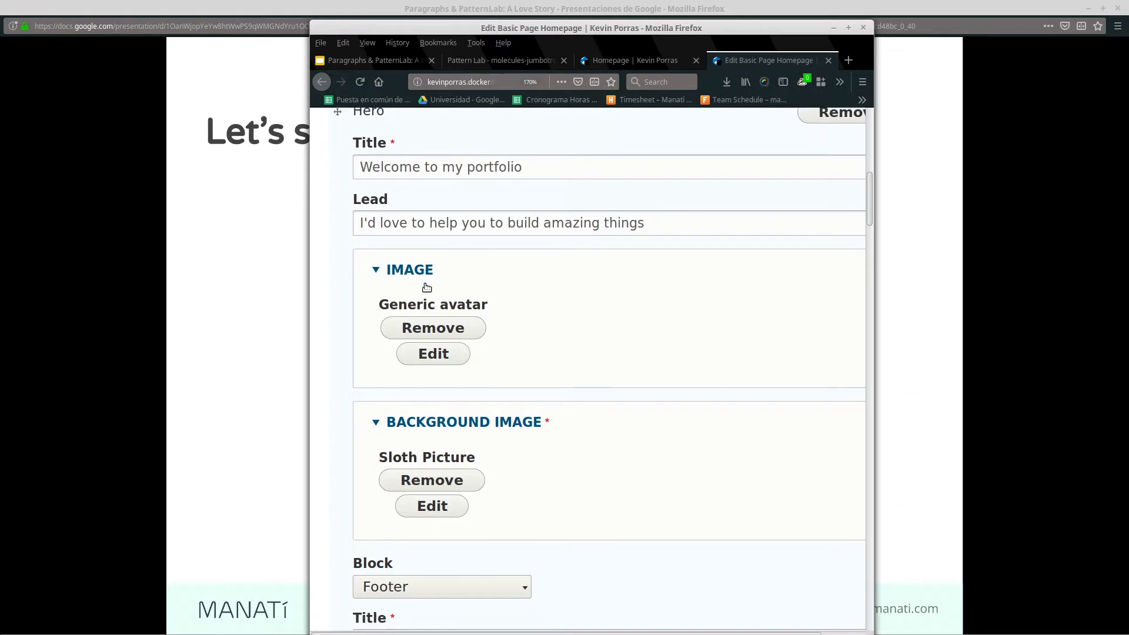
scroll(426, 286, "down", 4)
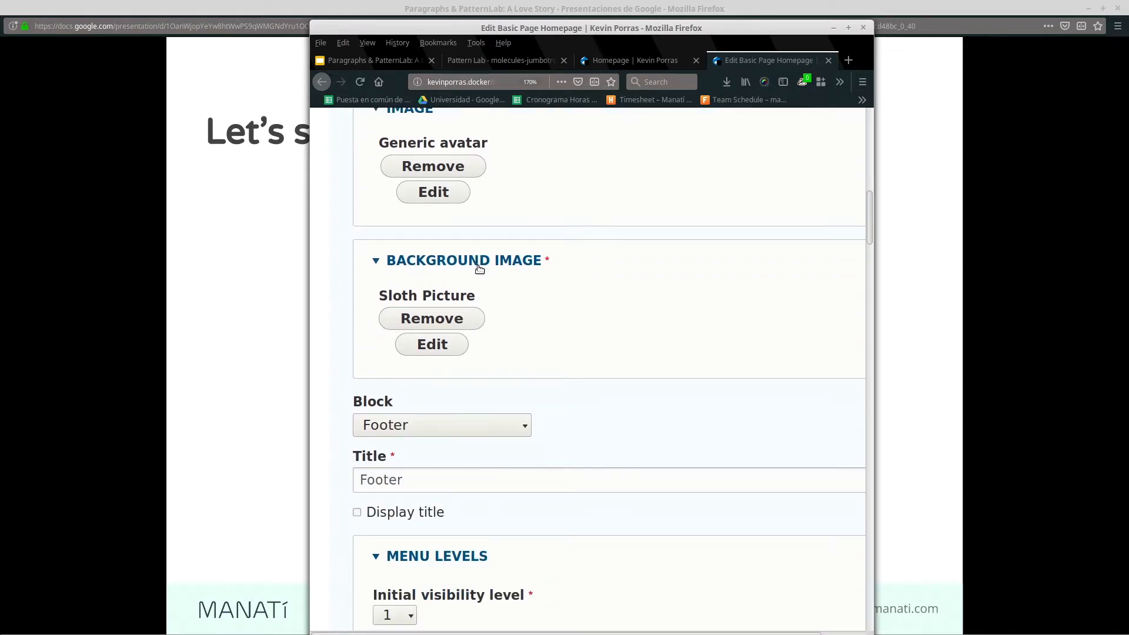
scroll(480, 269, "down", 3)
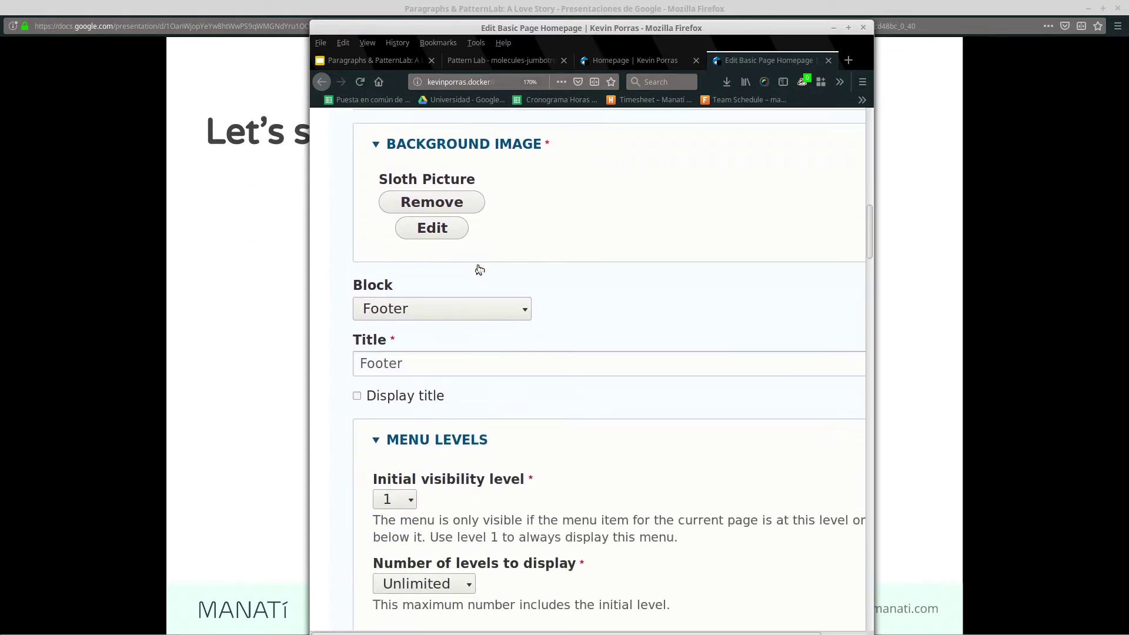
left_click(445, 305)
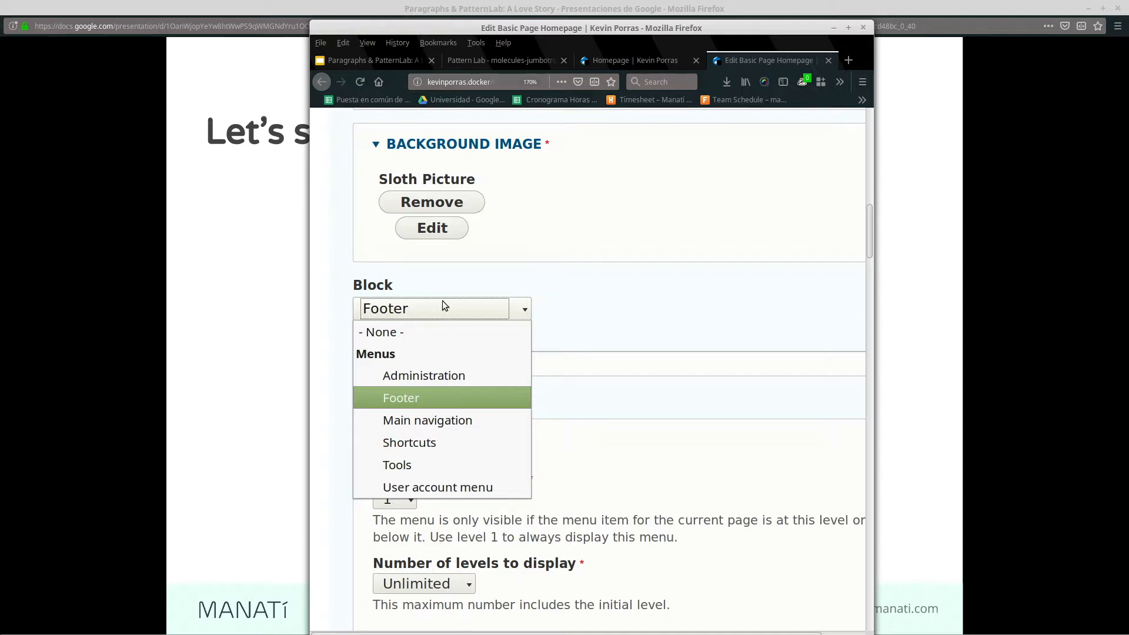
left_click(444, 306)
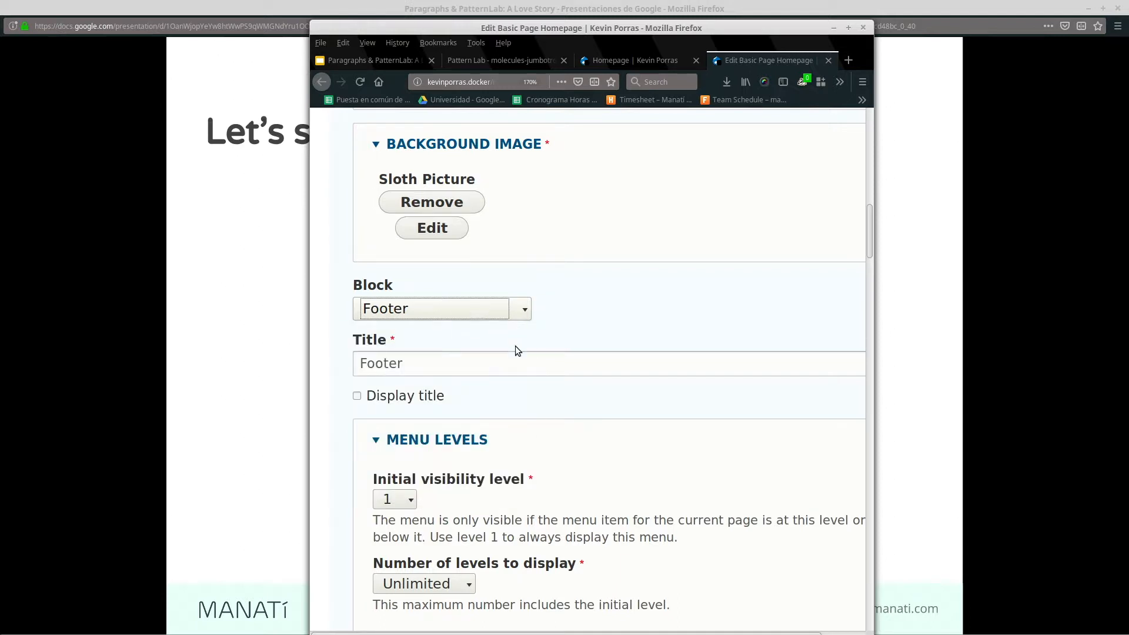
left_click(512, 366)
scroll(513, 374, "down", 1)
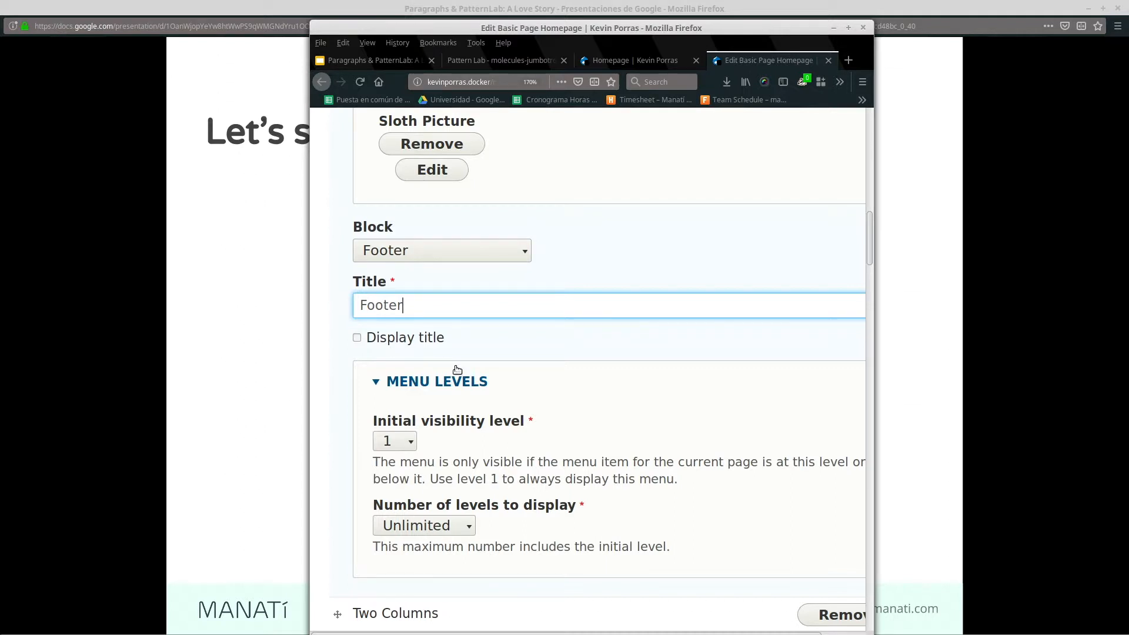
scroll(456, 369, "down", 2)
left_click(445, 267)
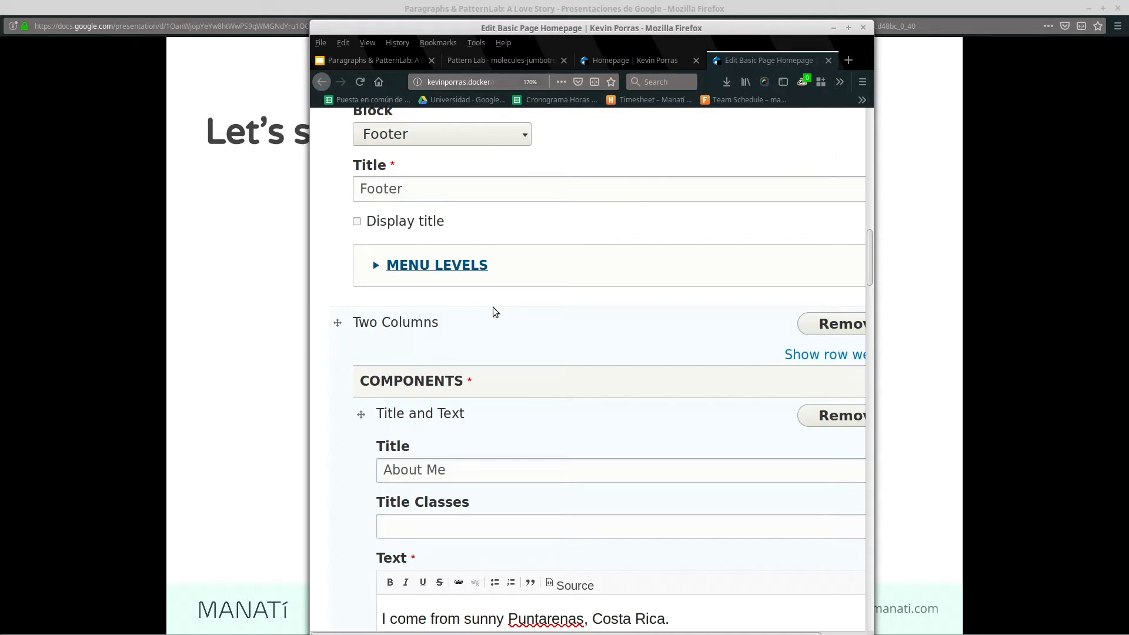
scroll(403, 333, "down", 2)
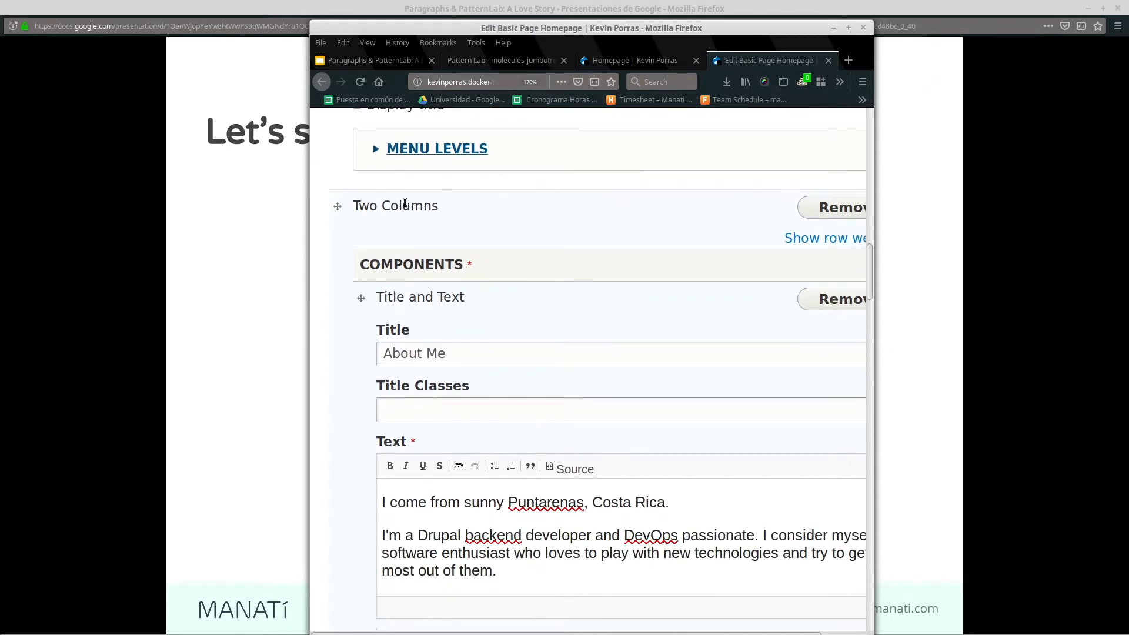
left_click_drag(406, 205, 462, 237)
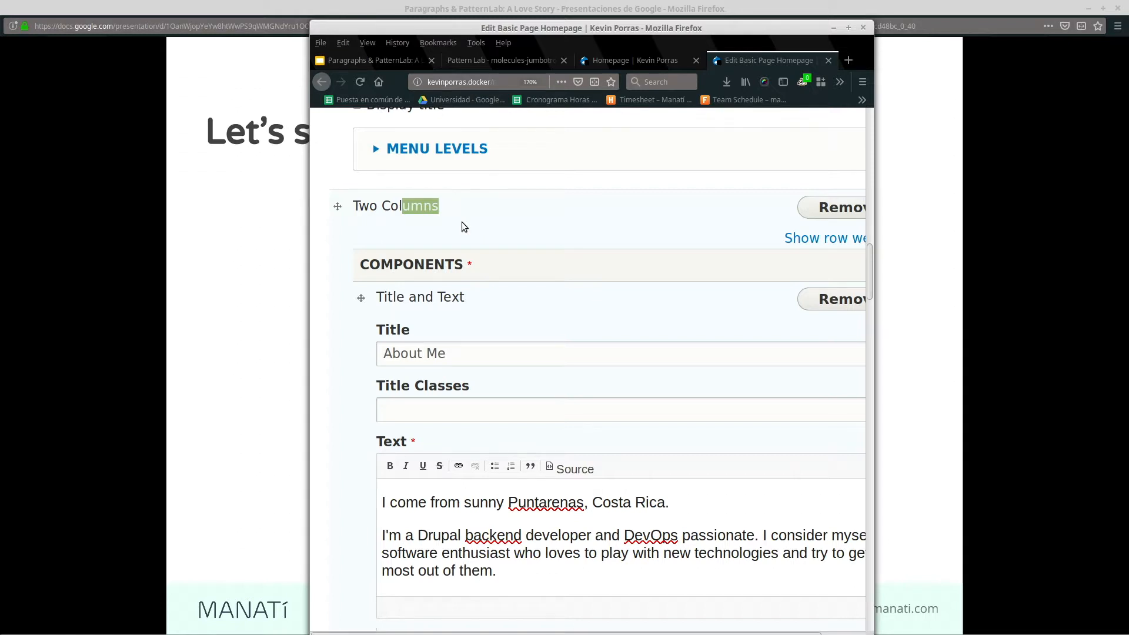
scroll(462, 226, "down", 2)
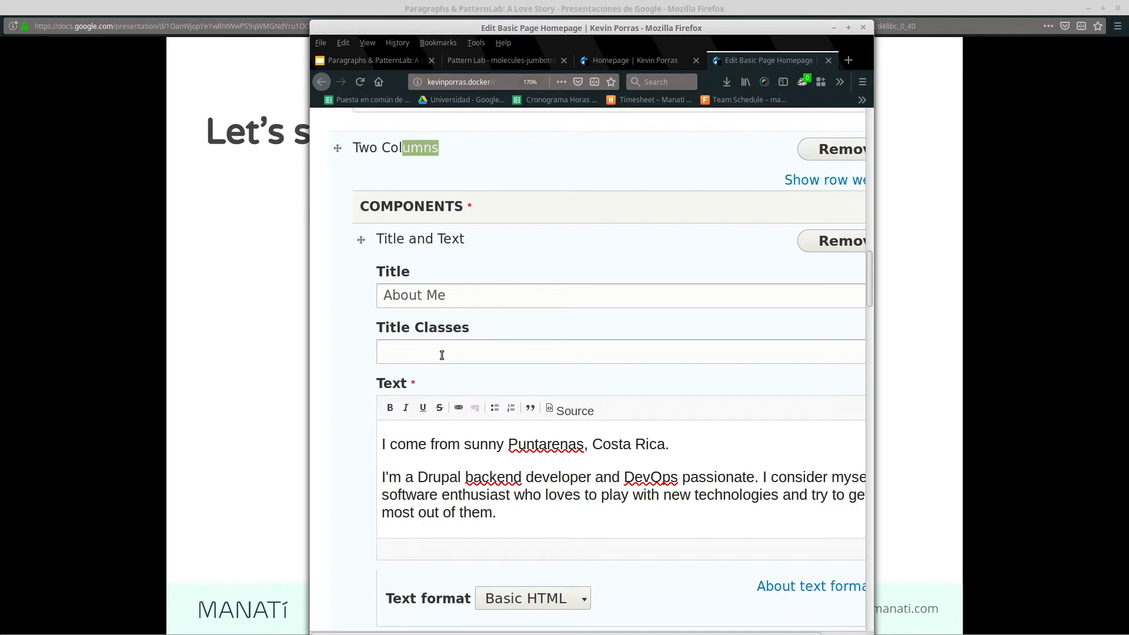
scroll(442, 355, "down", 3)
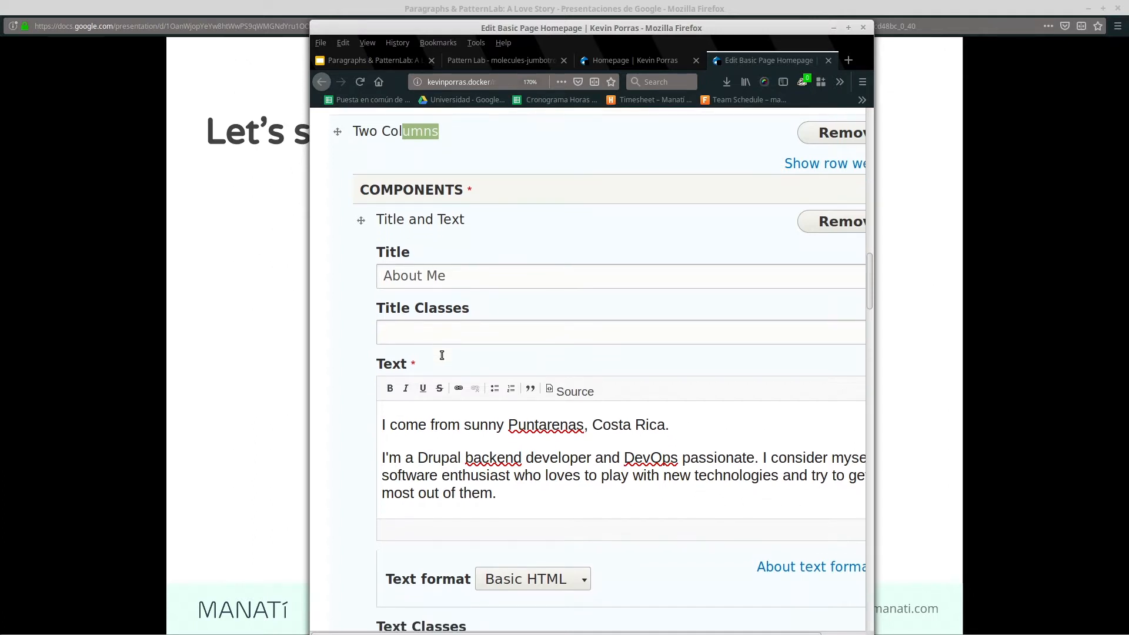
scroll(441, 354, "down", 2)
scroll(476, 238, "down", 3)
scroll(477, 238, "down", 2)
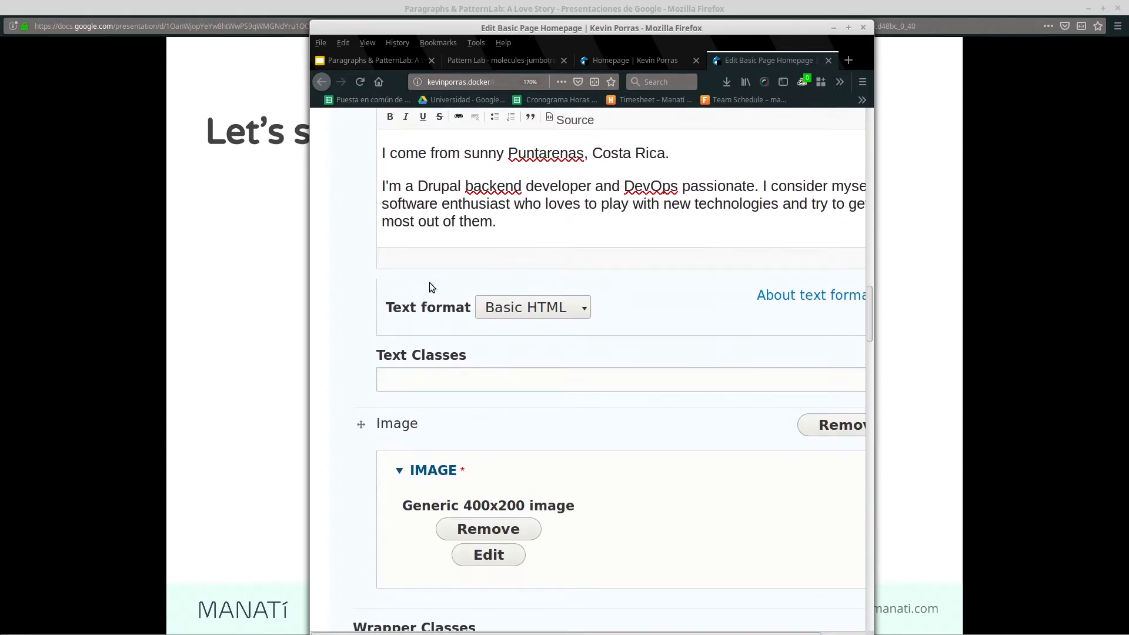
scroll(427, 385, "down", 3)
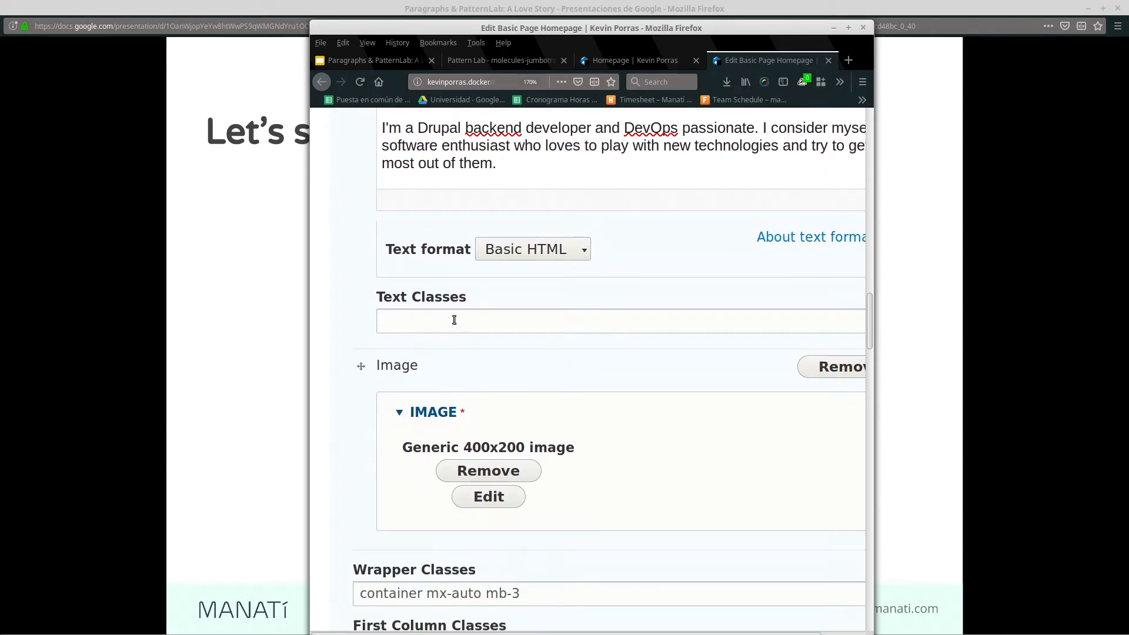
scroll(427, 385, "down", 2)
scroll(427, 384, "down", 3)
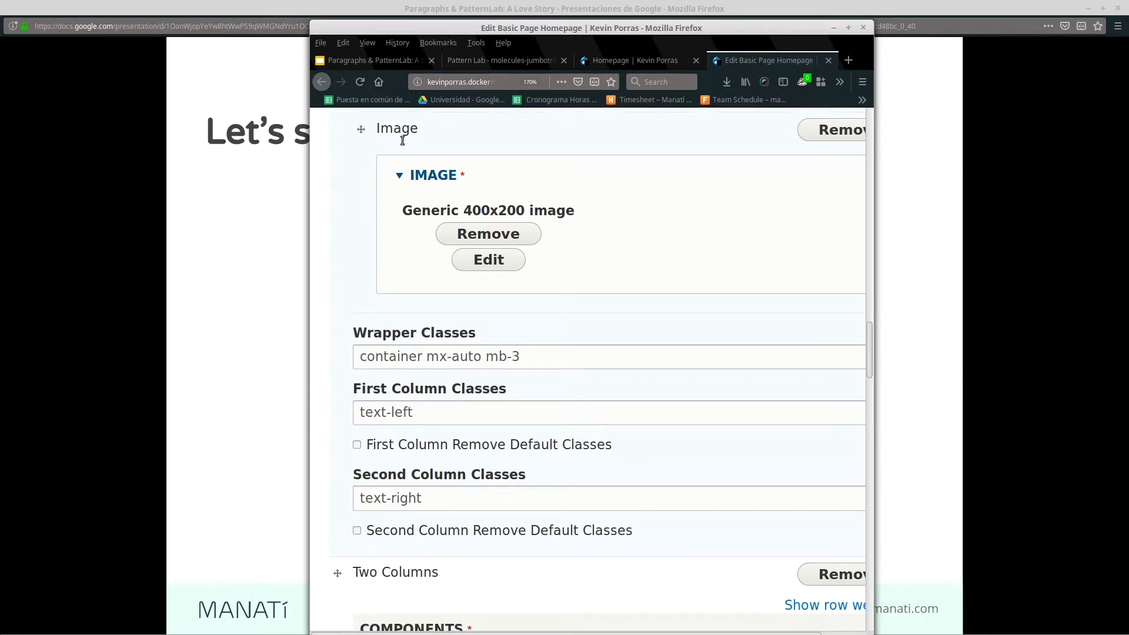
scroll(402, 141, "down", 3)
scroll(433, 221, "down", 1)
scroll(432, 221, "down", 5)
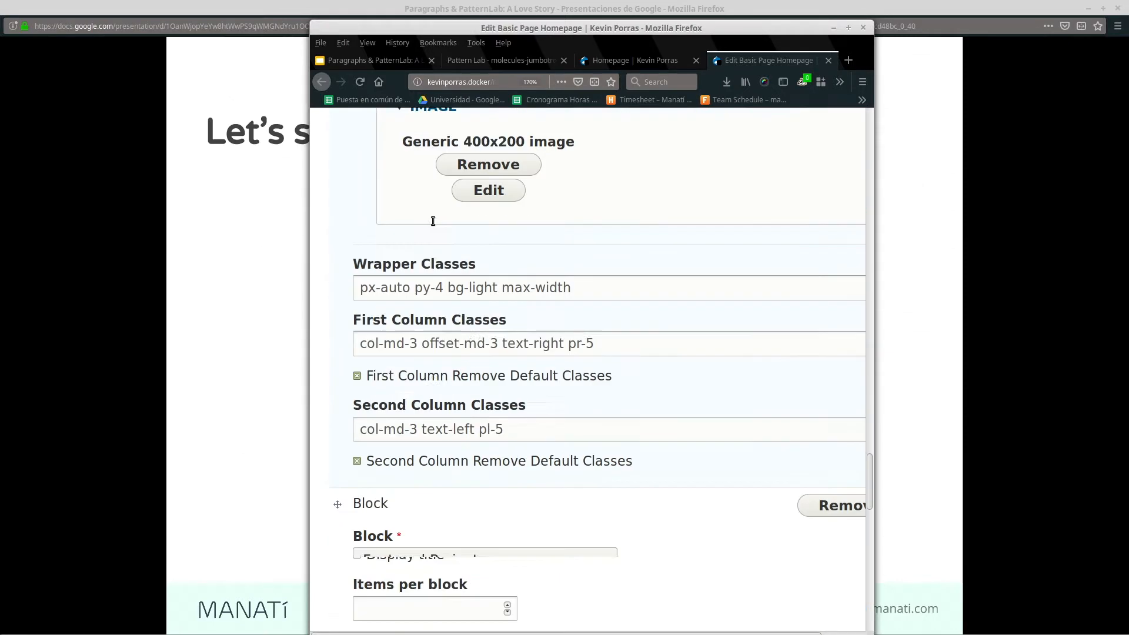
scroll(433, 221, "down", 5)
scroll(432, 221, "down", 3)
scroll(433, 223, "up", 5)
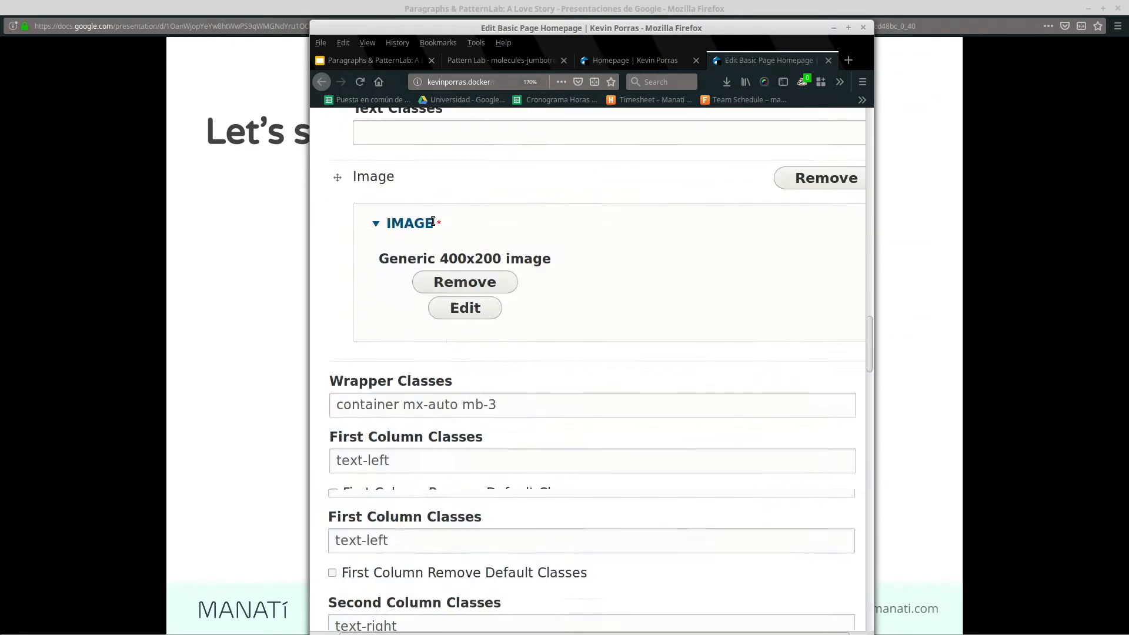
scroll(432, 223, "up", 5)
scroll(432, 223, "up", 5)
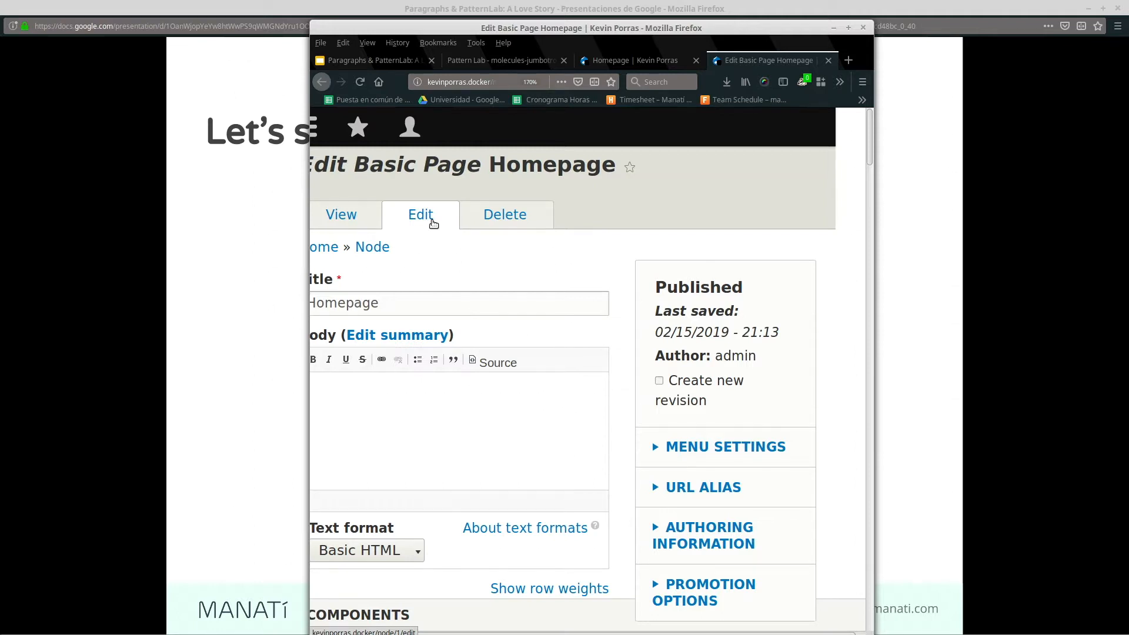
scroll(432, 223, "right", 2)
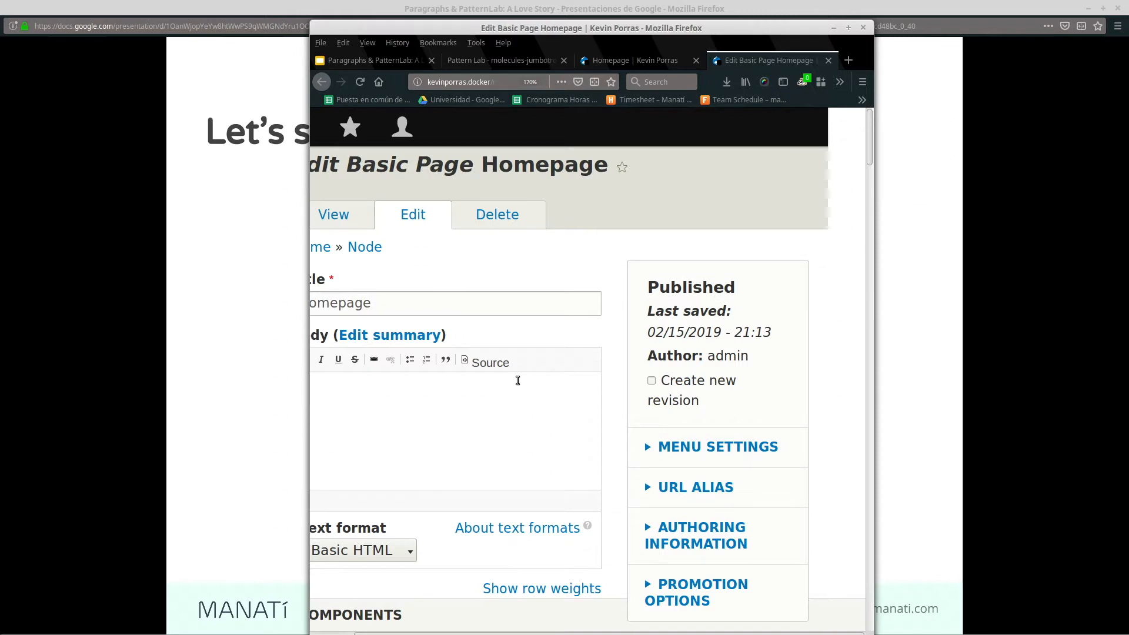
scroll(572, 388, "left", 2)
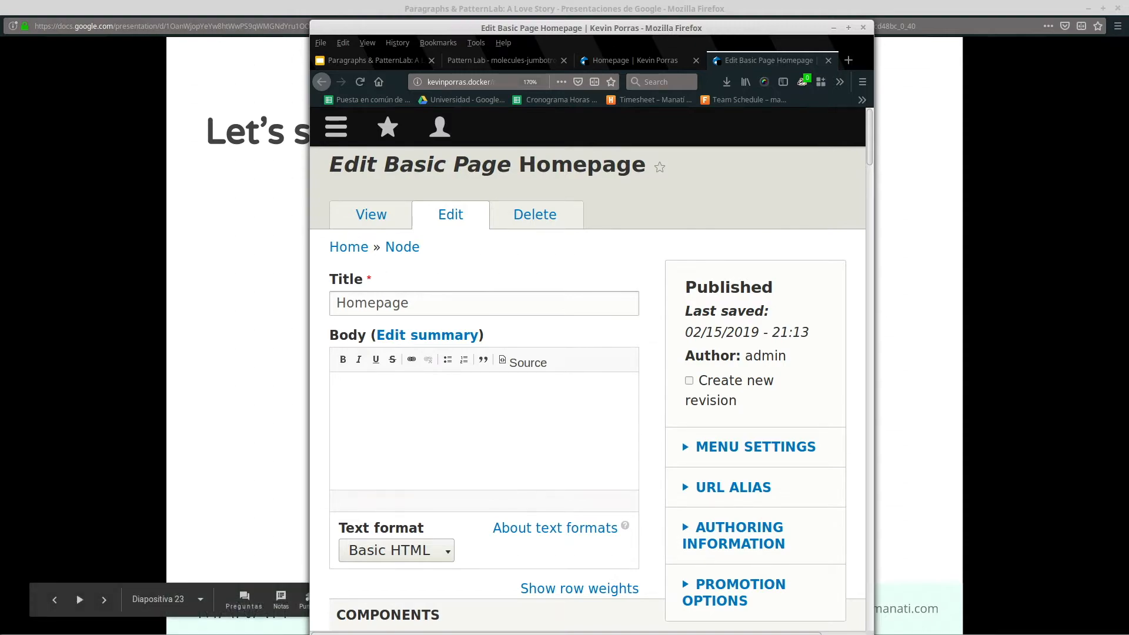
Switch to particle.theme and highlight first_column_classes, the variables array and the paragraph variable
key("alt+Tab")
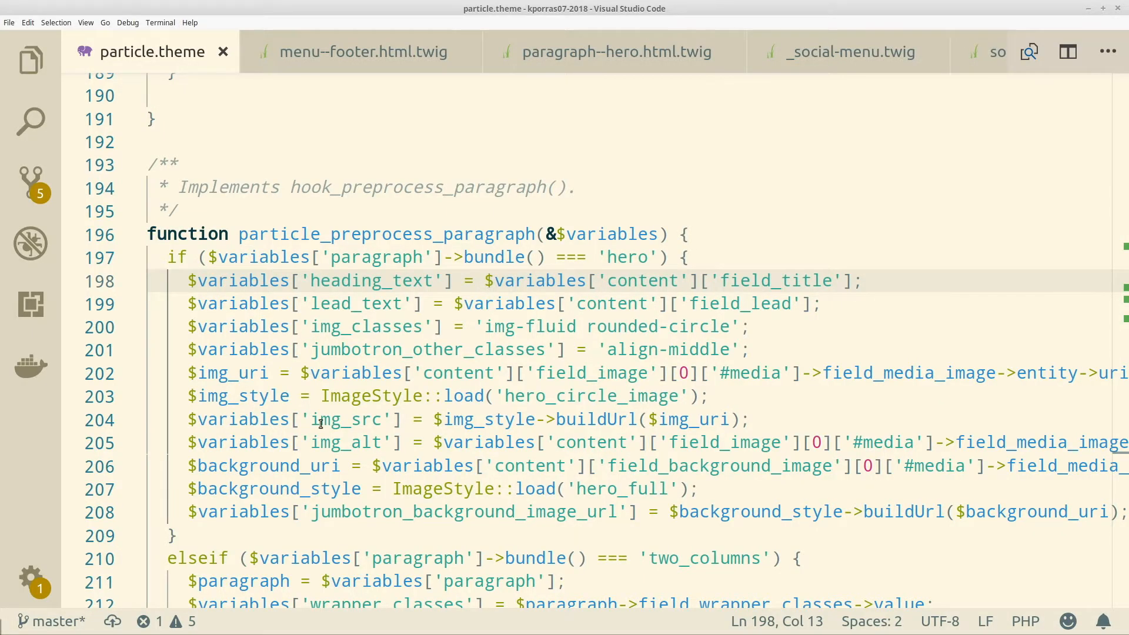
scroll(494, 283, "down", 1)
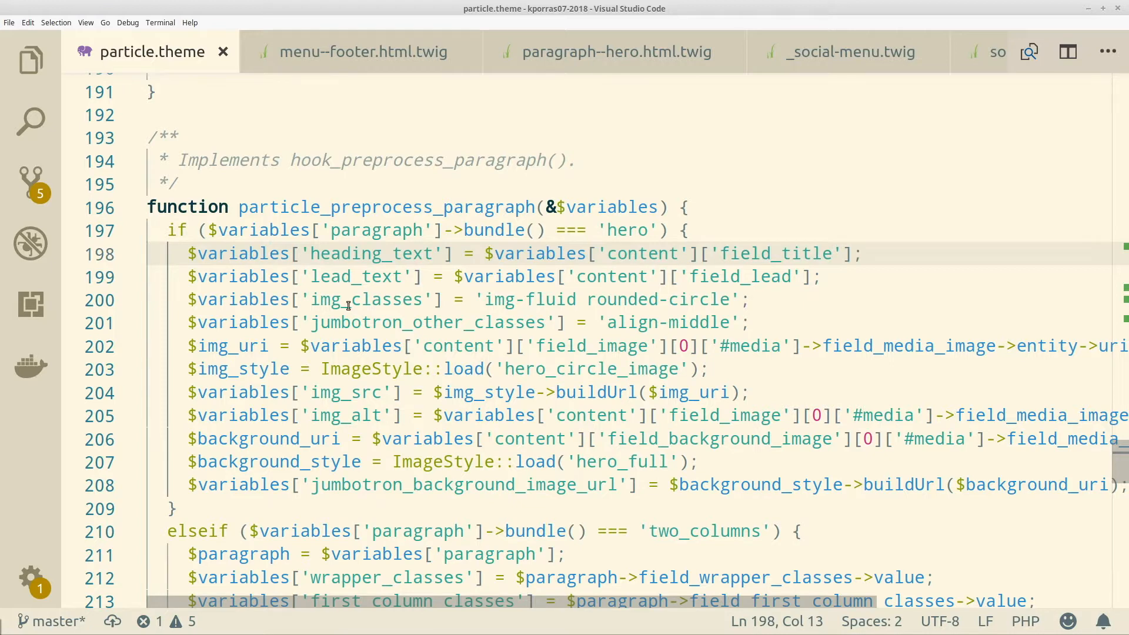
scroll(346, 304, "down", 3)
scroll(346, 304, "down", 3)
scroll(346, 304, "down", 1)
scroll(346, 305, "down", 1)
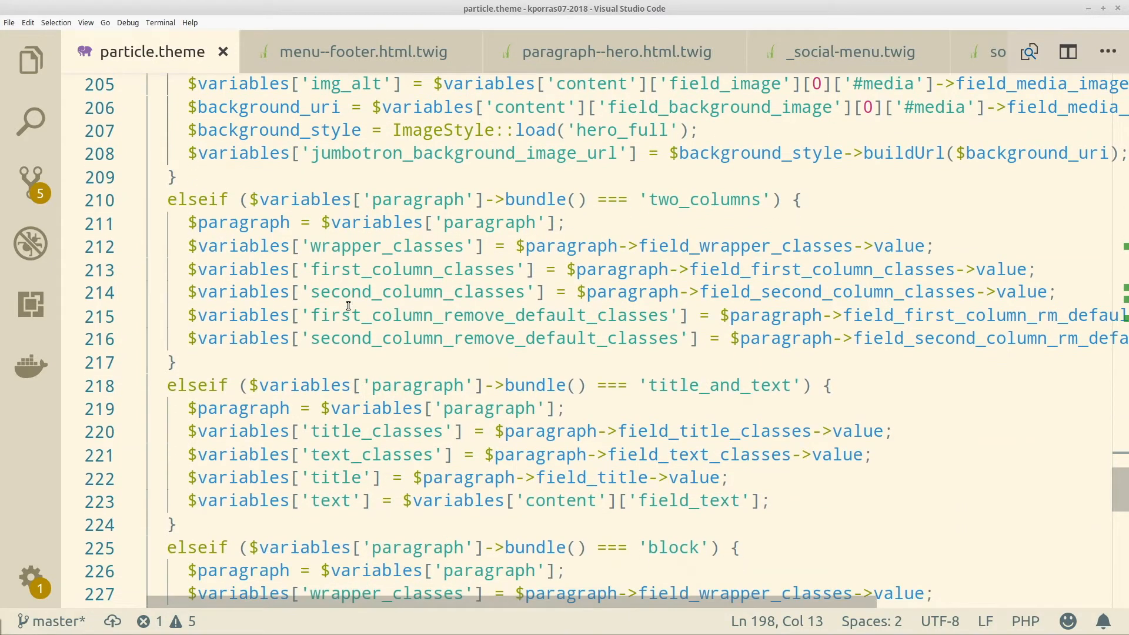
double_click(342, 270)
left_click(361, 246)
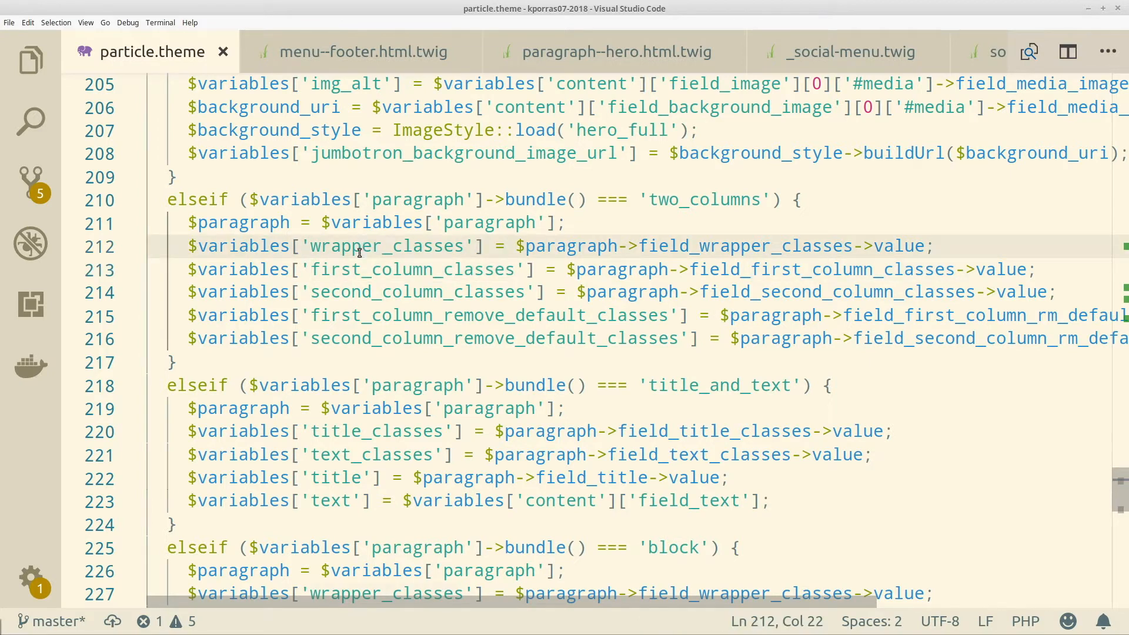
double_click(392, 222)
double_click(296, 222)
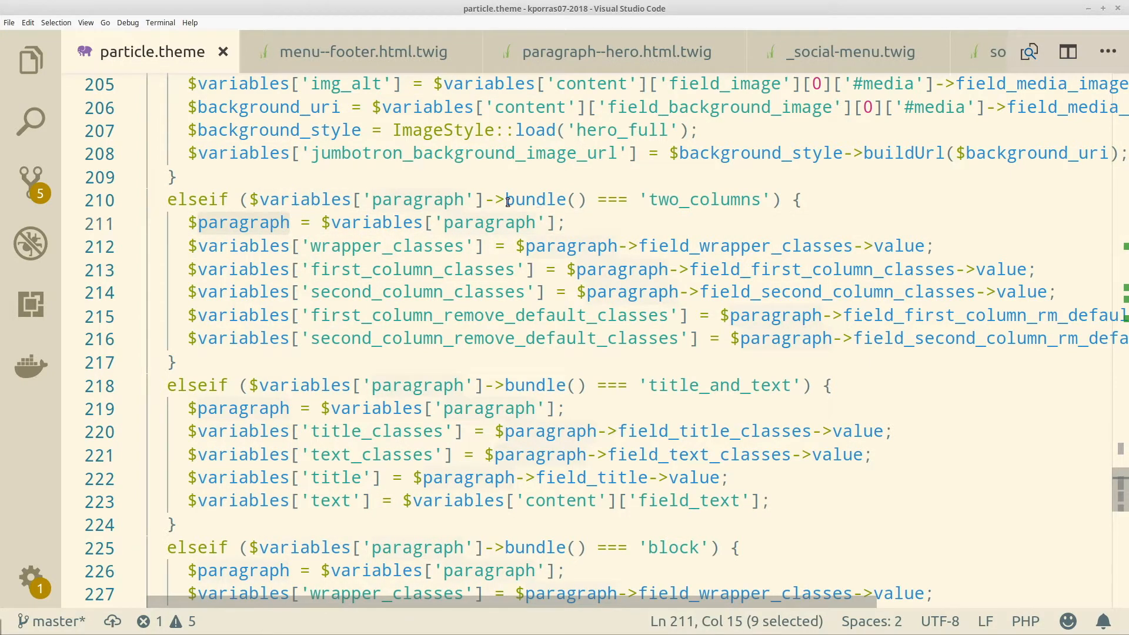
Highlight the wrapper_classes expression and first_column_remove_default_classes, then return to the slides
left_click_drag(517, 246, 935, 246)
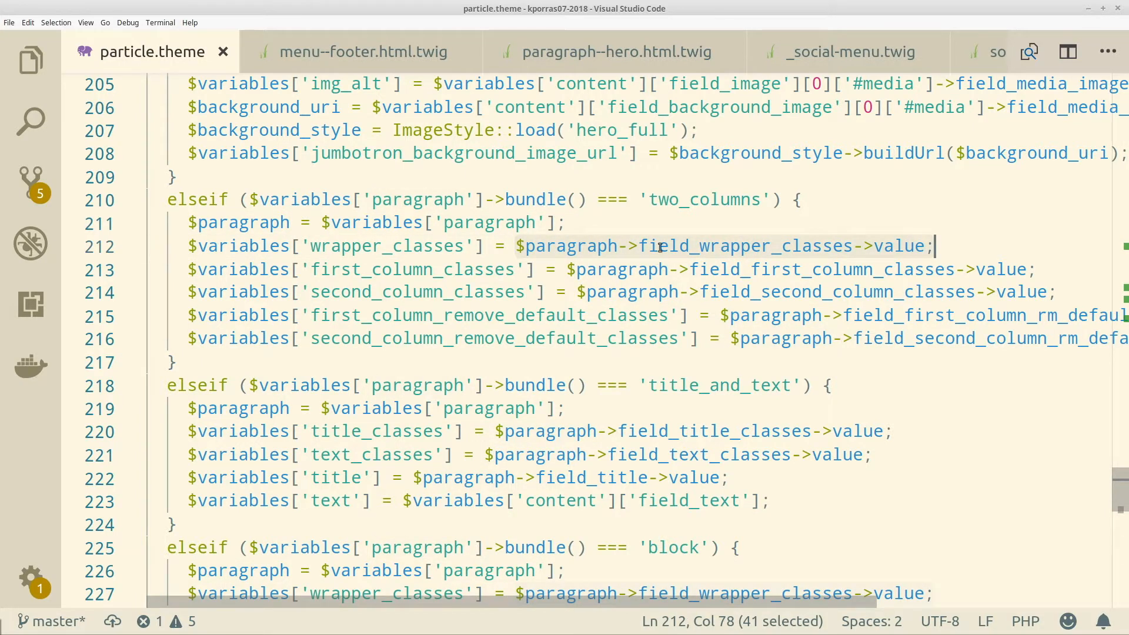
double_click(402, 247)
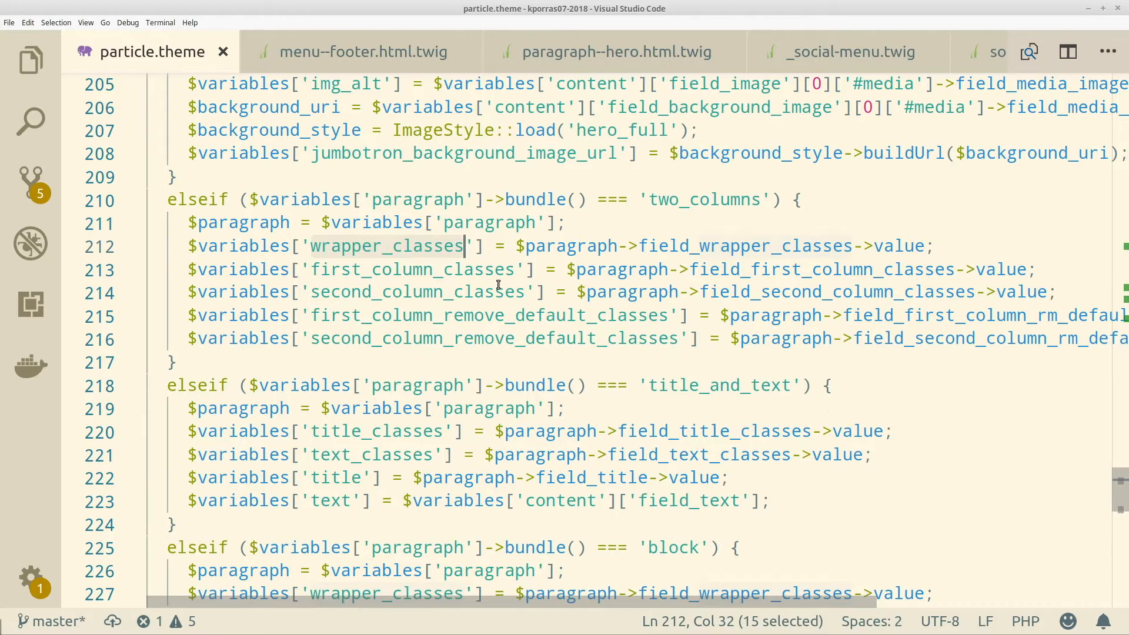
left_click(495, 316)
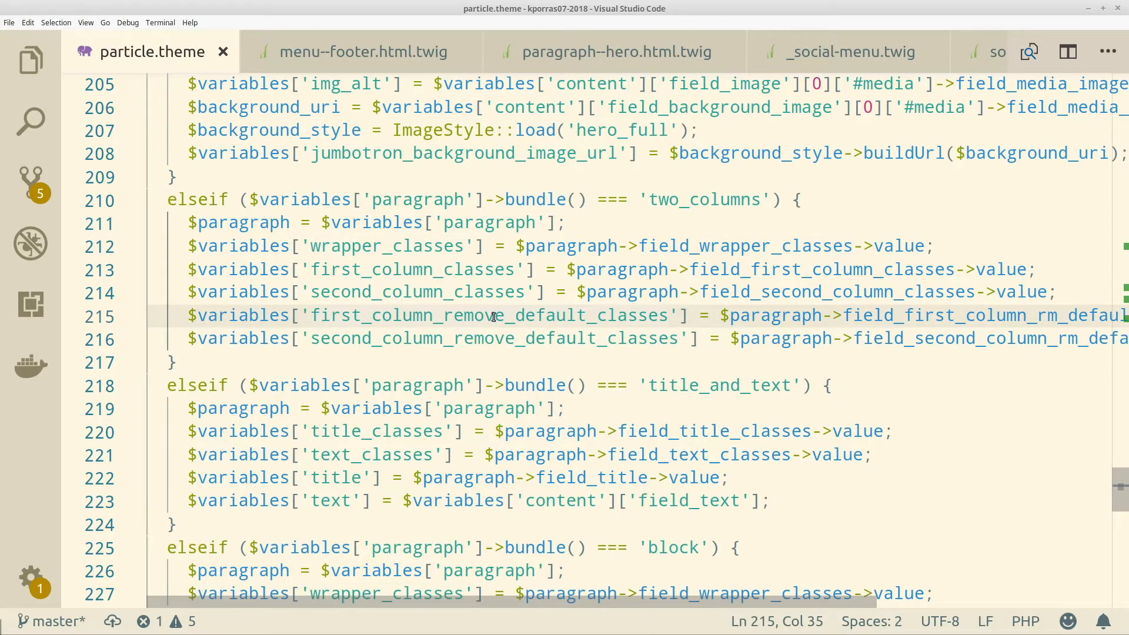
double_click(494, 316)
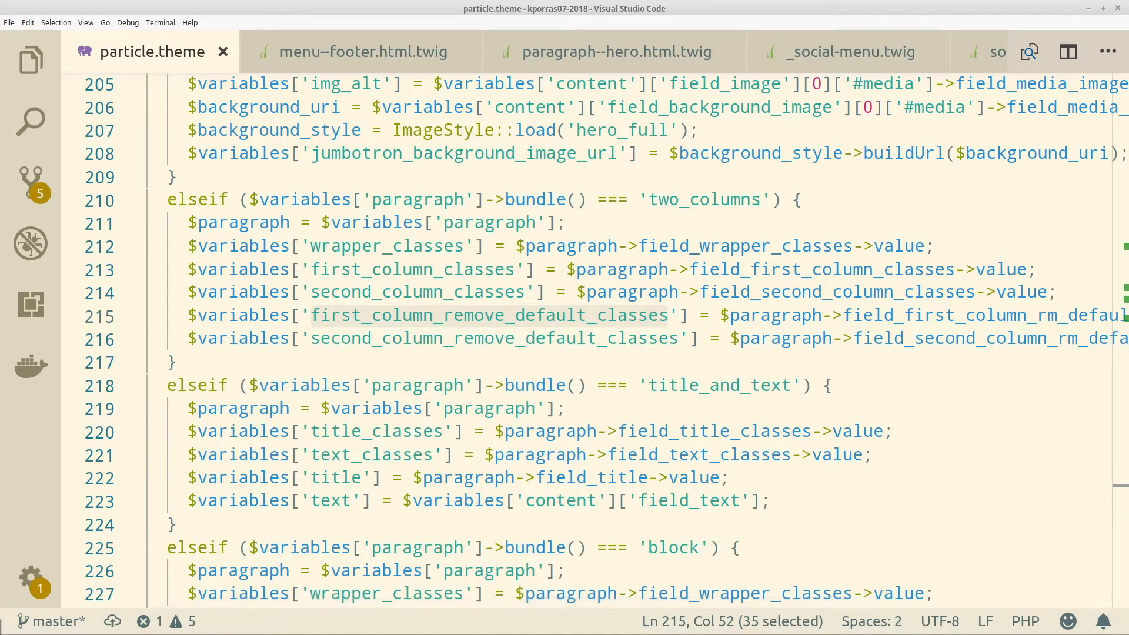
key("alt+Tab")
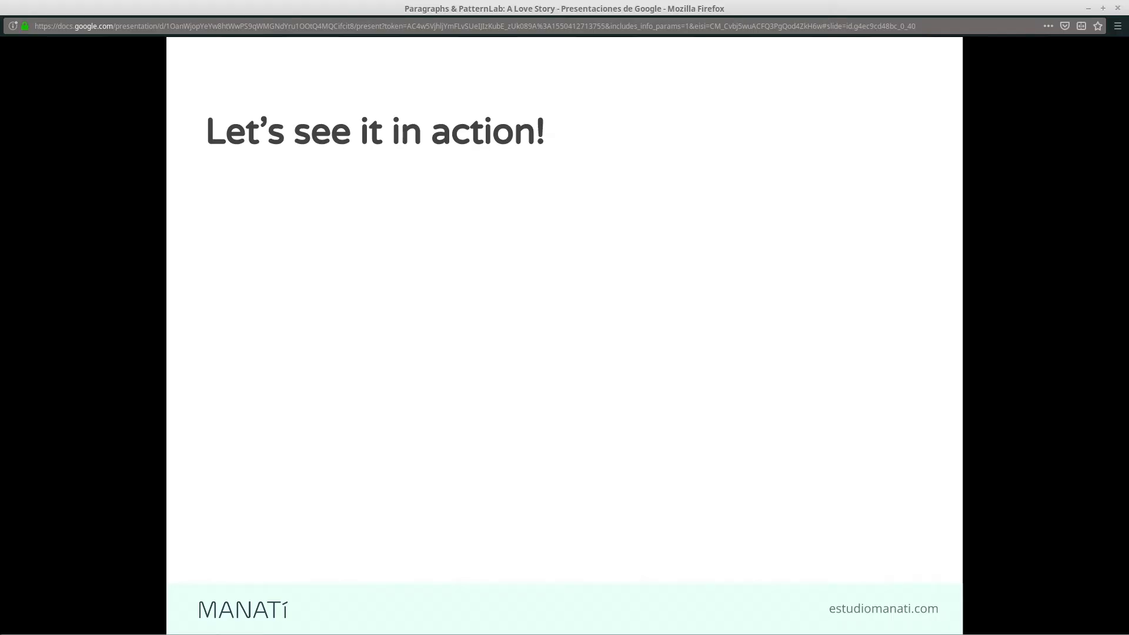
Move to the Snowflakes: Views slide and bring the Homepage edit form back to front
key("Left")
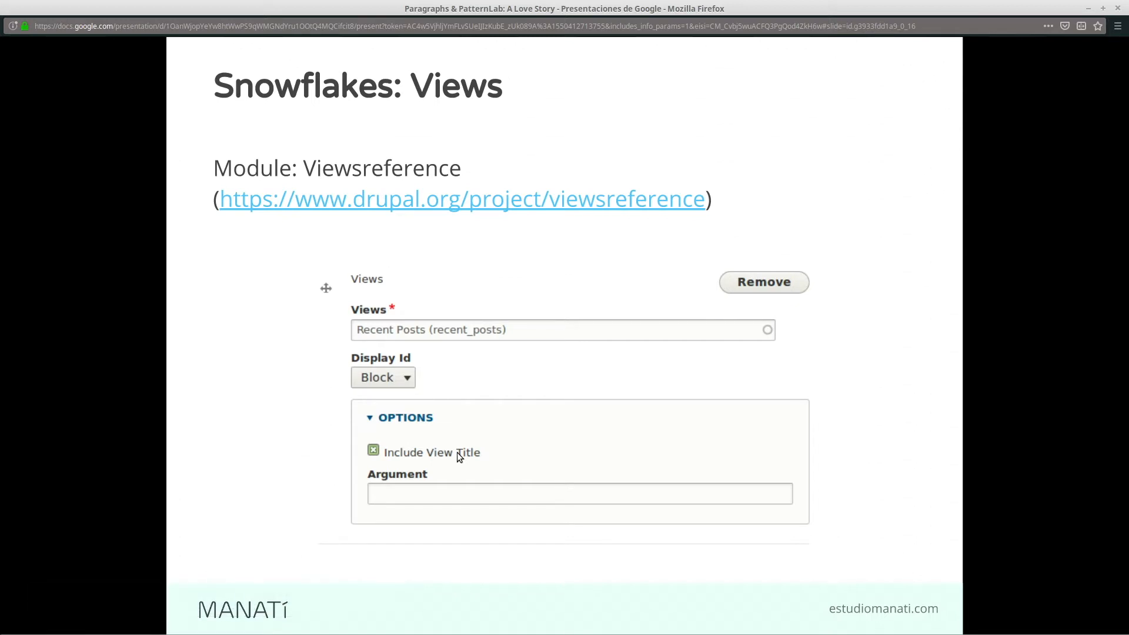
key("alt+Tab")
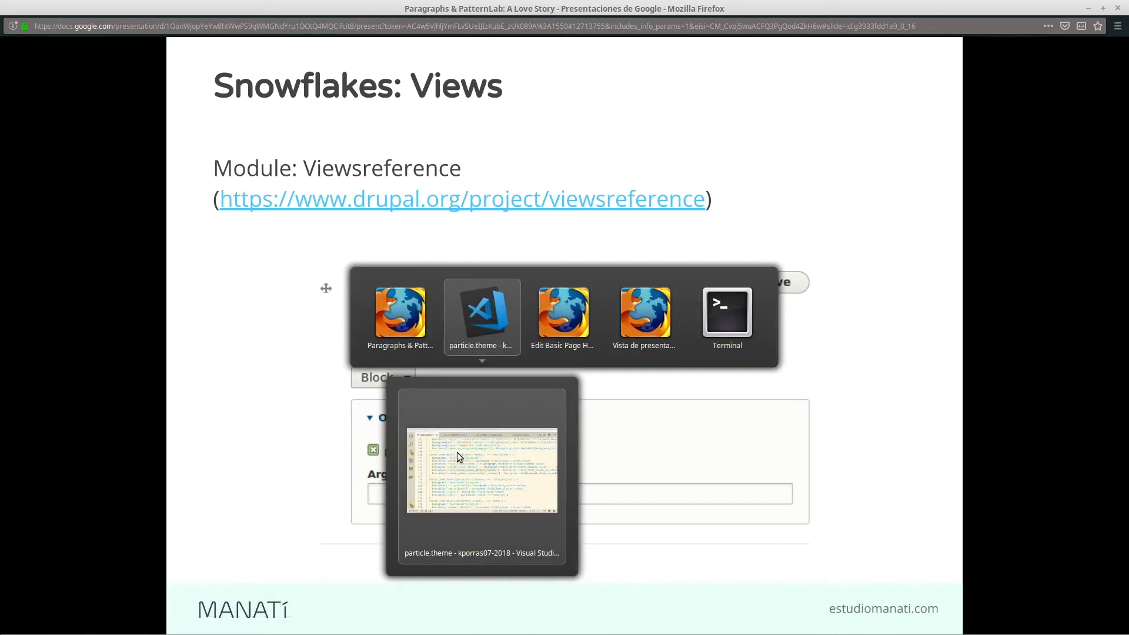
scroll(458, 441, "down", 5)
scroll(458, 398, "down", 5)
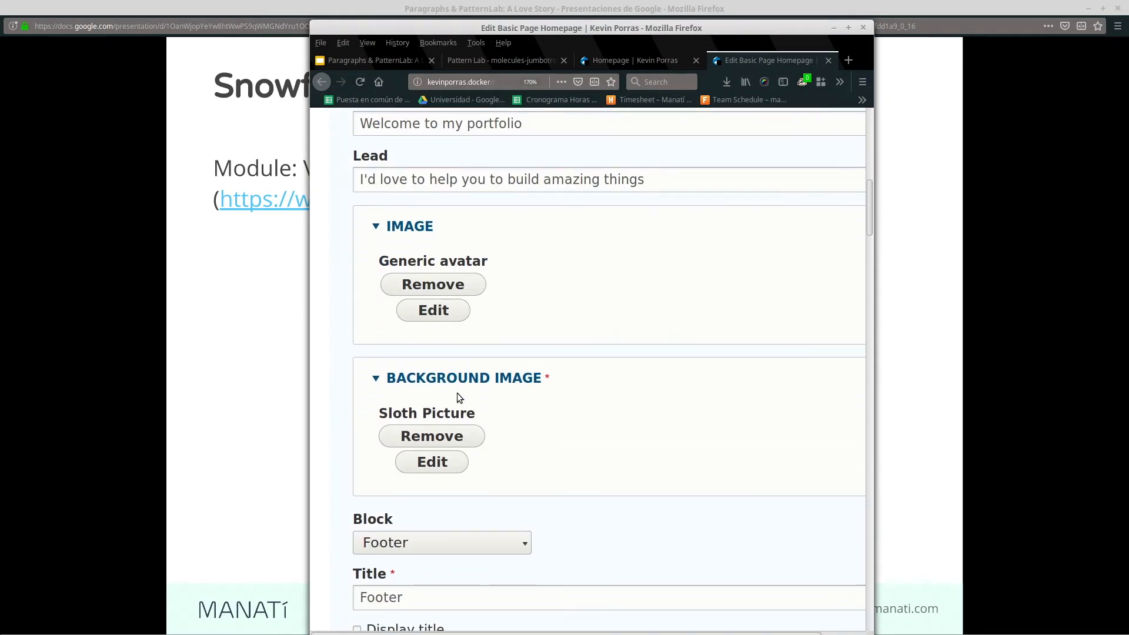
scroll(458, 398, "down", 5)
scroll(458, 393, "down", 4)
scroll(457, 393, "down", 3)
scroll(458, 392, "down", 5)
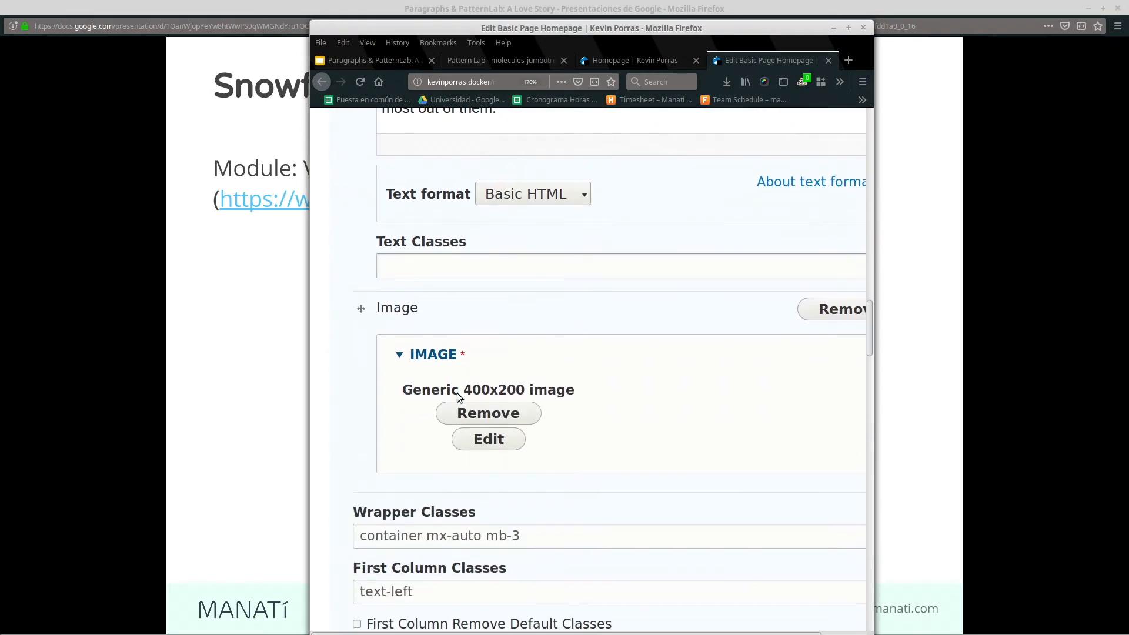
scroll(457, 393, "down", 5)
scroll(457, 392, "down", 4)
scroll(458, 392, "down", 4)
scroll(458, 393, "down", 4)
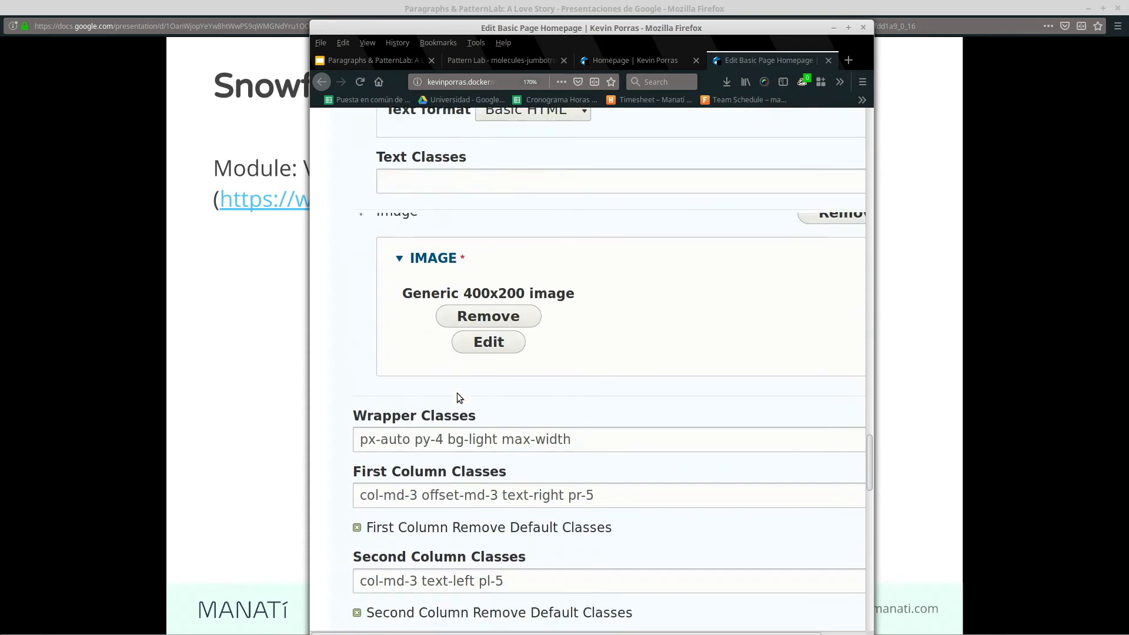
scroll(457, 392, "down", 4)
scroll(457, 392, "down", 4)
scroll(457, 392, "down", 2)
scroll(457, 392, "down", 1)
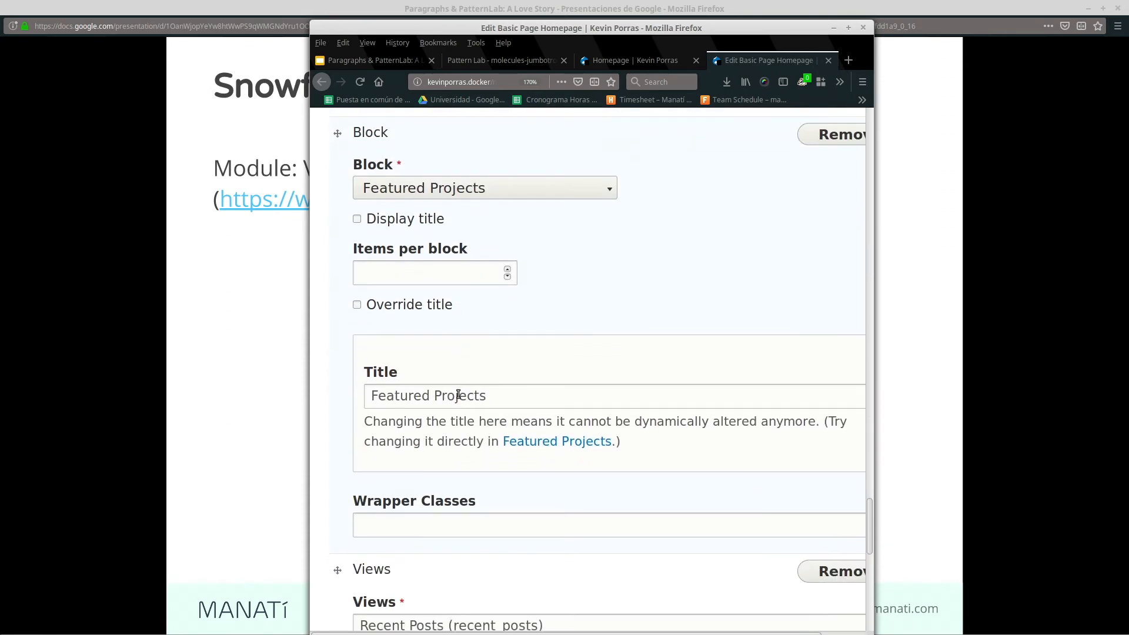
scroll(494, 265, "down", 2)
scroll(431, 275, "down", 3)
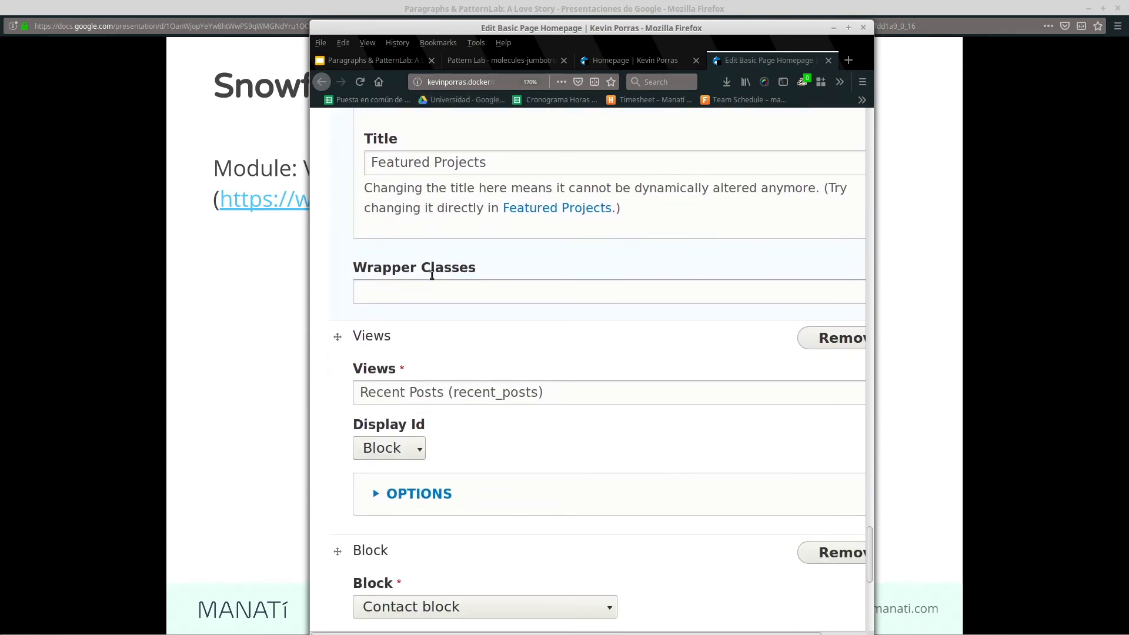
scroll(431, 274, "down", 2)
scroll(431, 275, "down", 1)
scroll(430, 274, "down", 1)
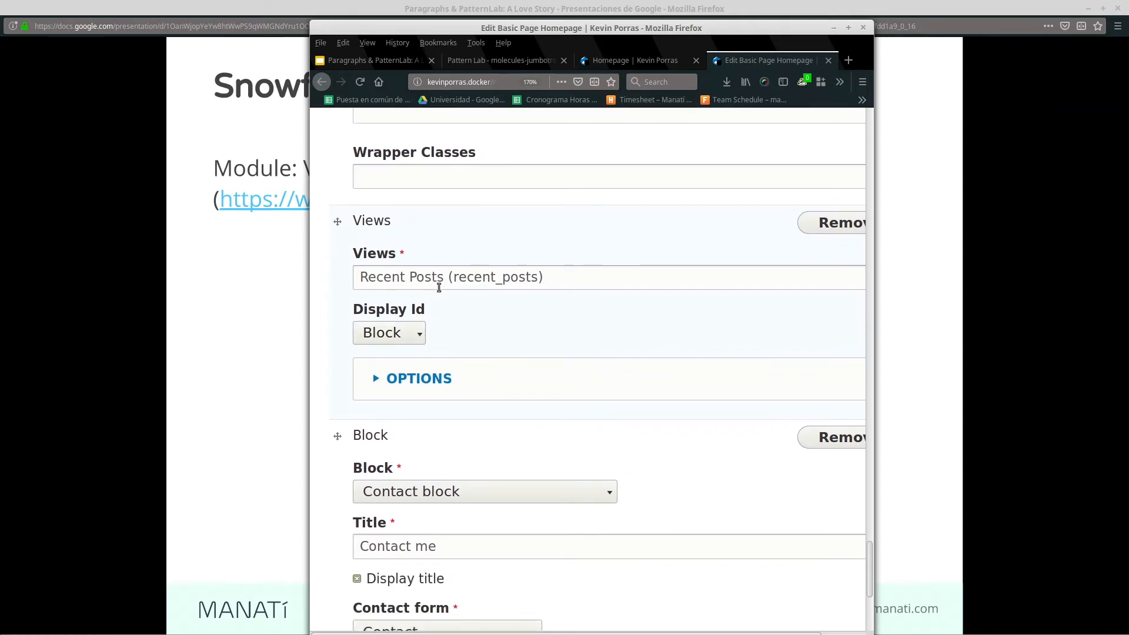
Point the Views paragraph at the Recent content view, check its displays and expand OPTIONS
triple_click(437, 278)
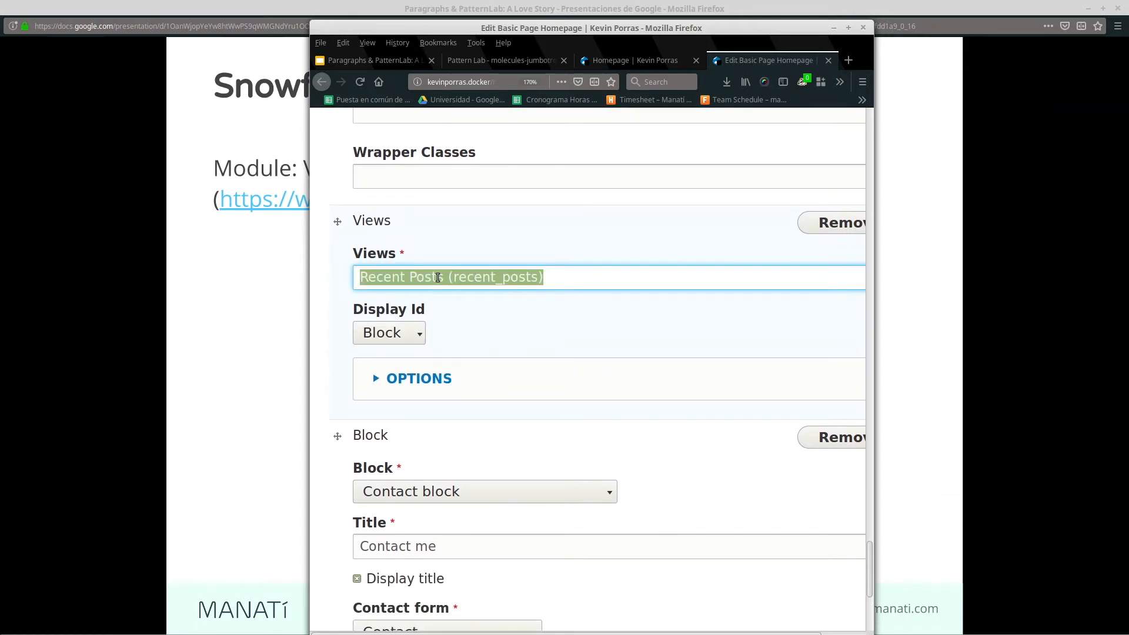
type("rec")
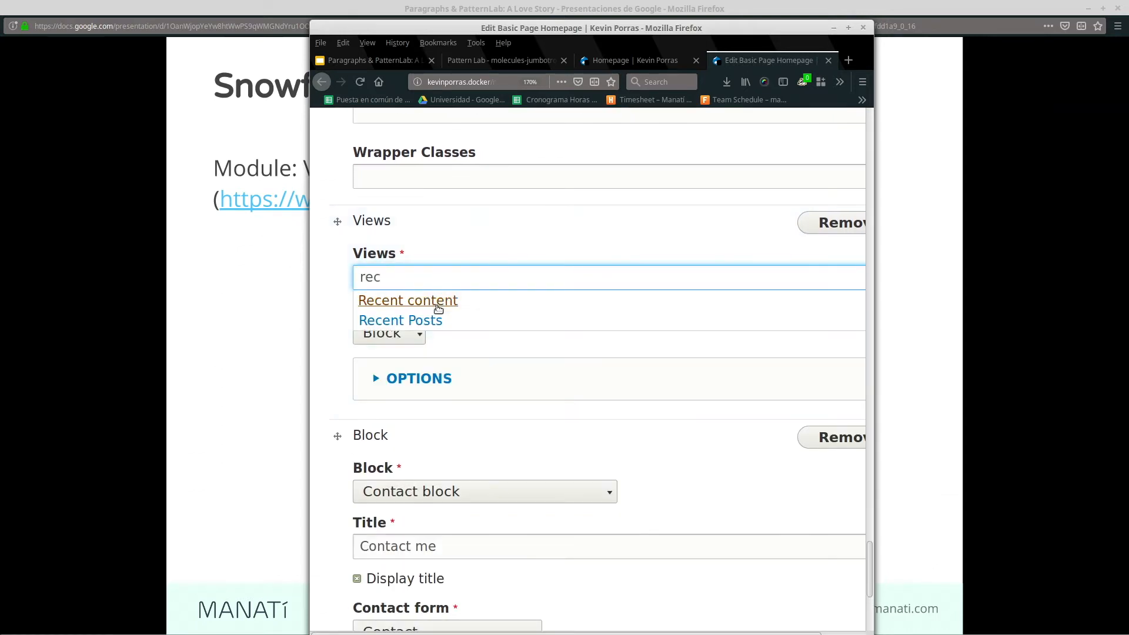
left_click(408, 301)
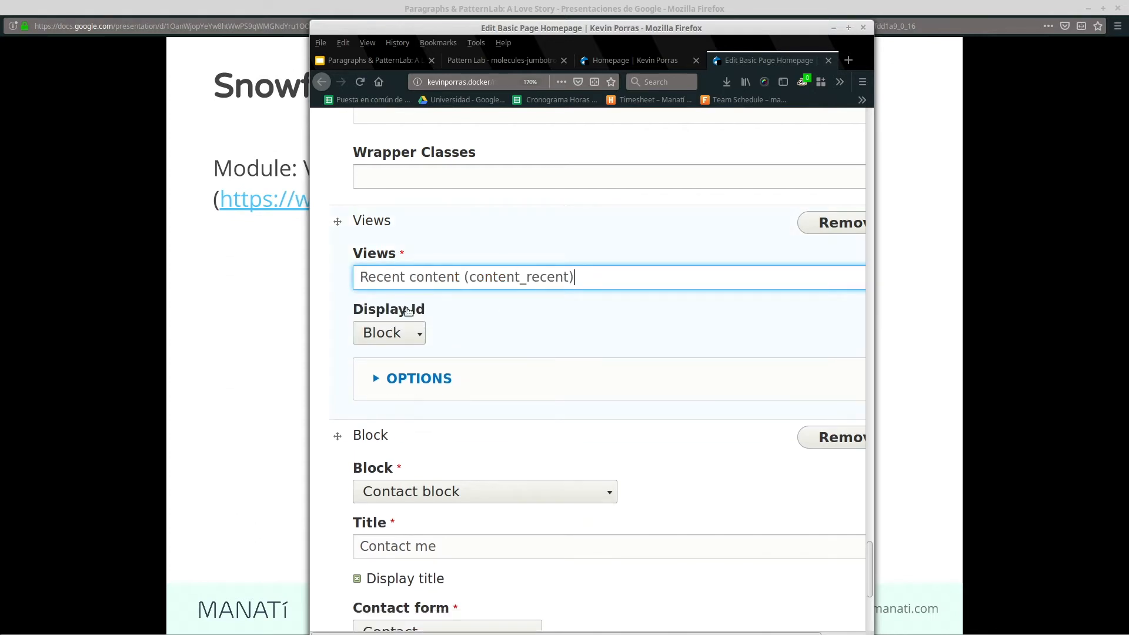
left_click(399, 331)
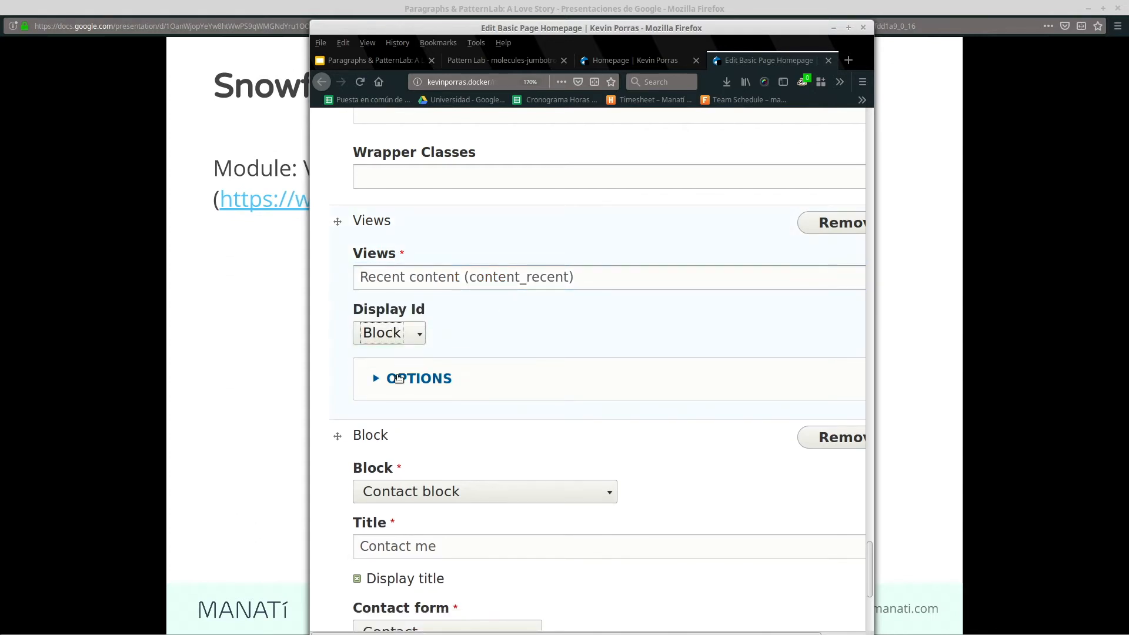
left_click(400, 379)
scroll(482, 371, "down", 4)
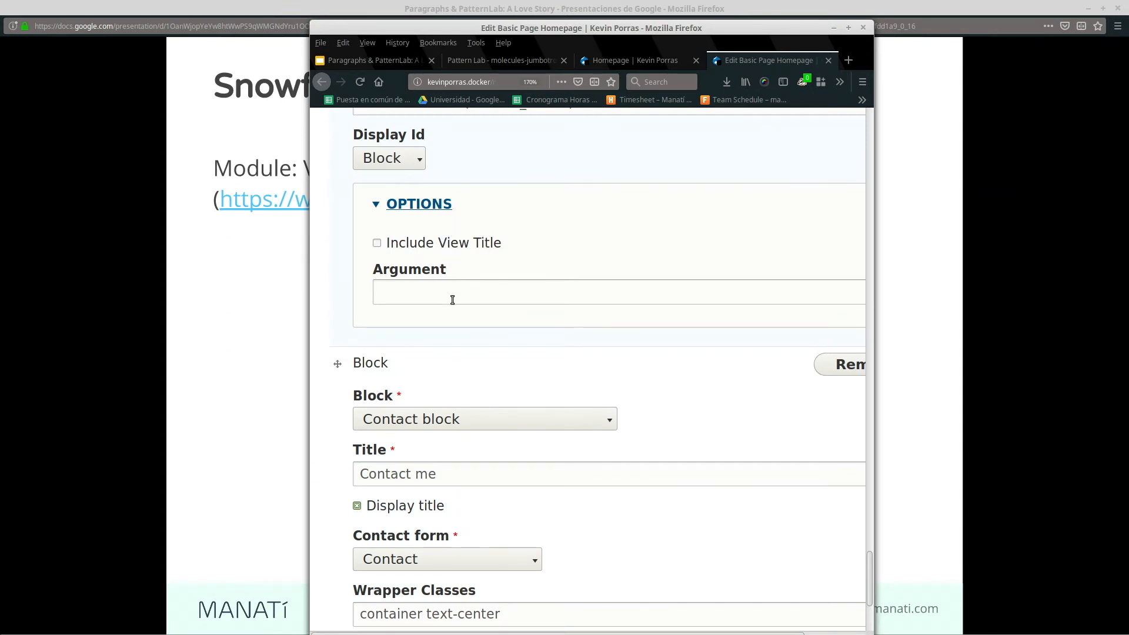
scroll(452, 300, "up", 1)
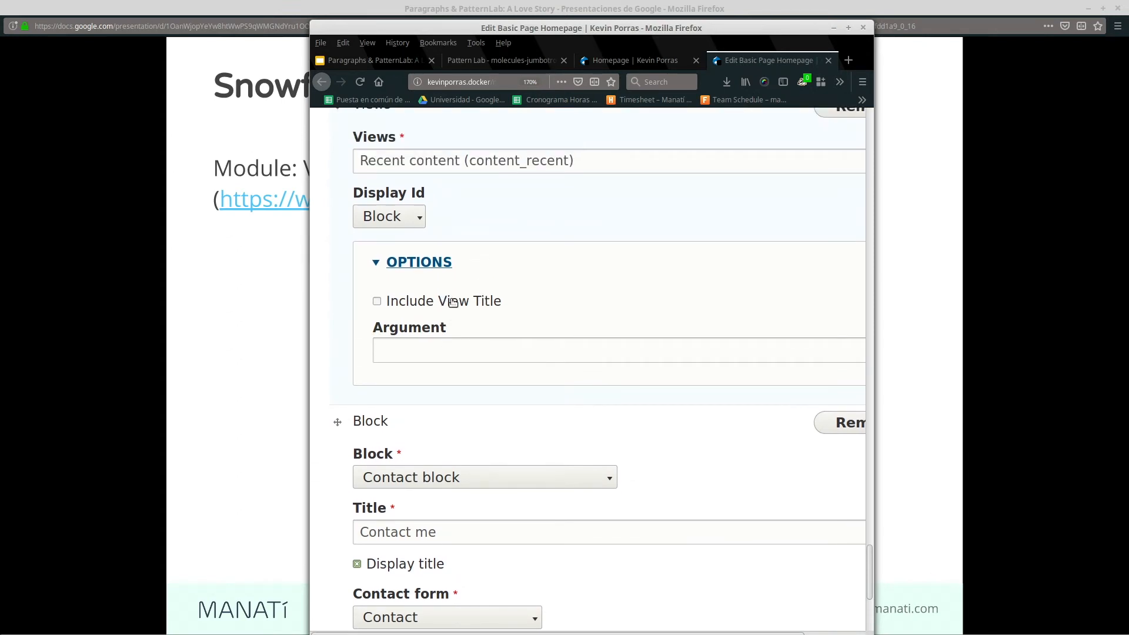
Peek at the Snowflakes: Blocks slide, return to the edit form, then switch to particle.theme in VS Code
key("alt+Tab")
key("Right")
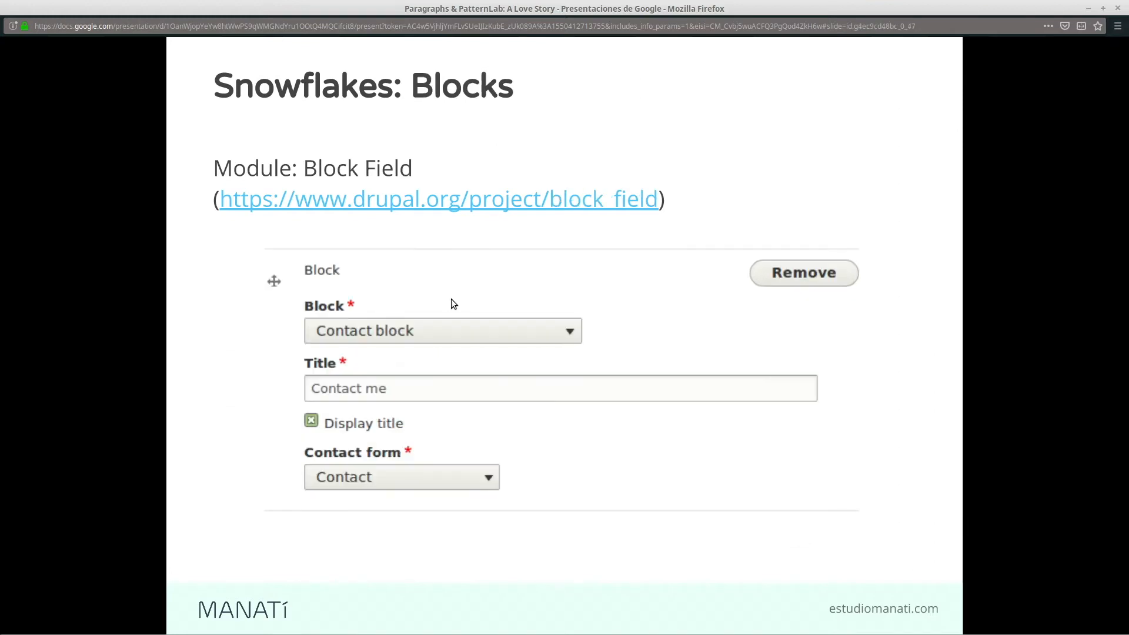
key("Left")
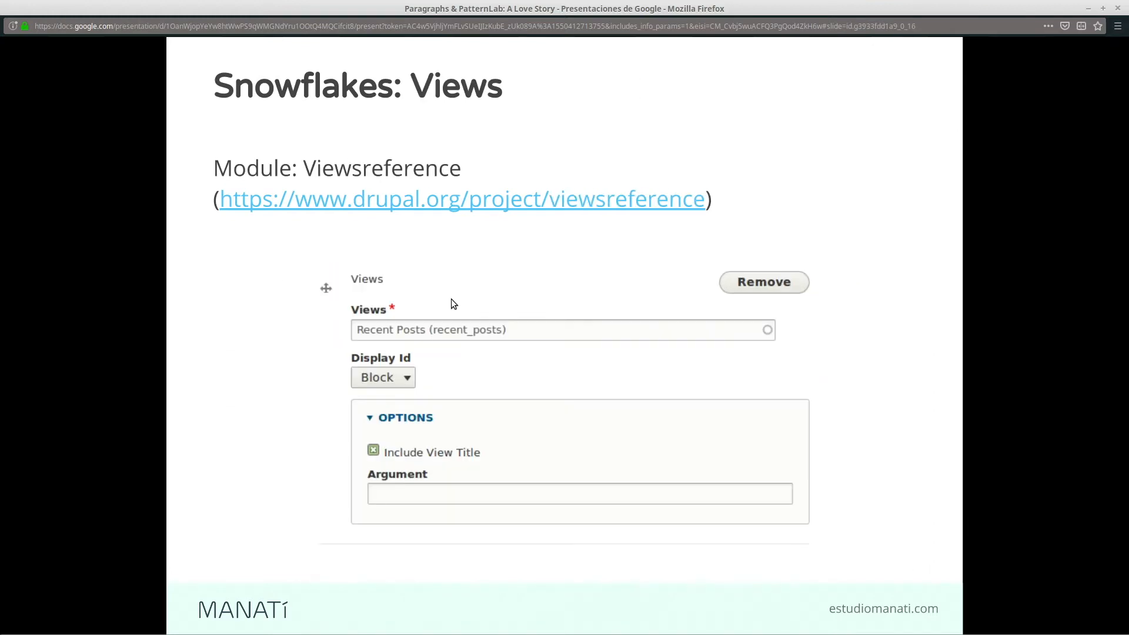
key("alt+Tab")
scroll(461, 383, "down", 5)
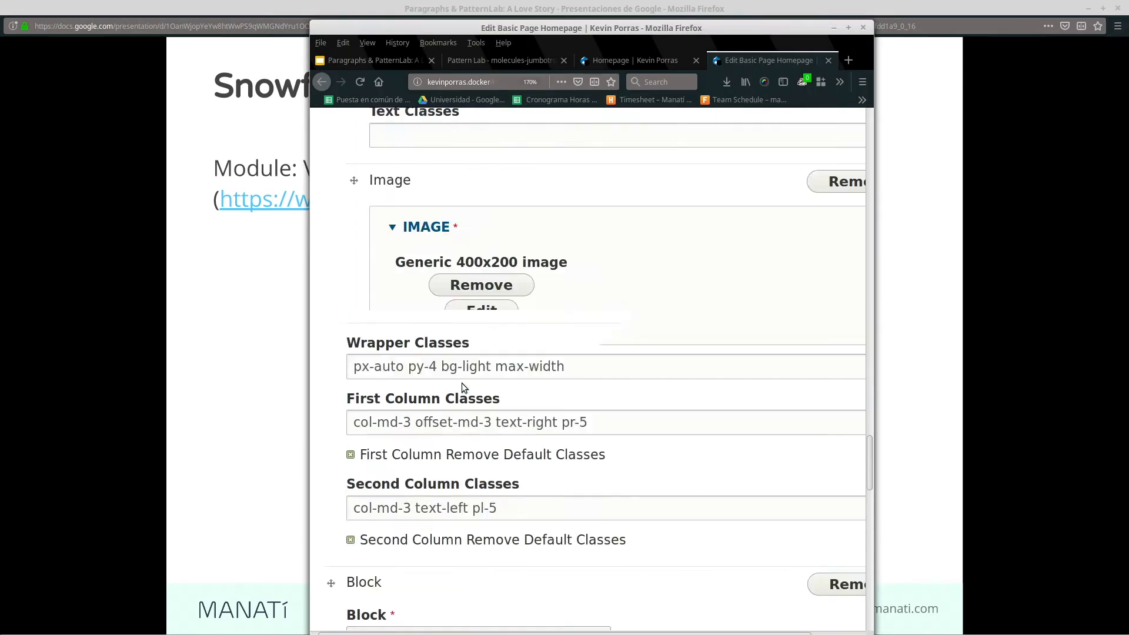
scroll(462, 383, "down", 5)
scroll(461, 382, "down", 5)
scroll(462, 382, "up", 2)
scroll(463, 384, "down", 8)
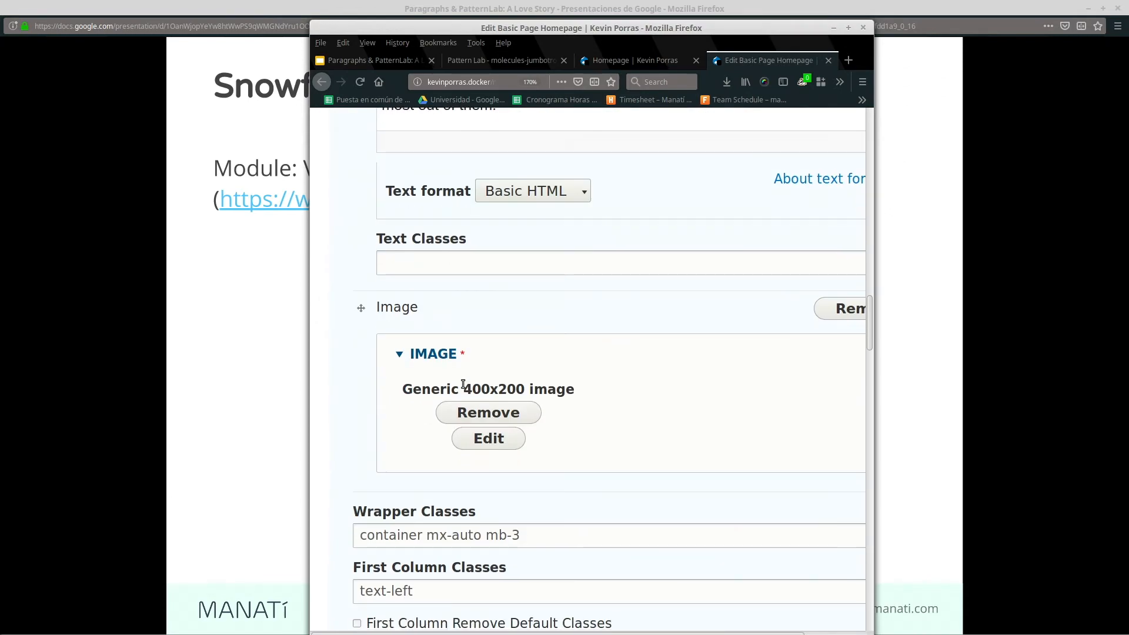
scroll(463, 383, "down", 5)
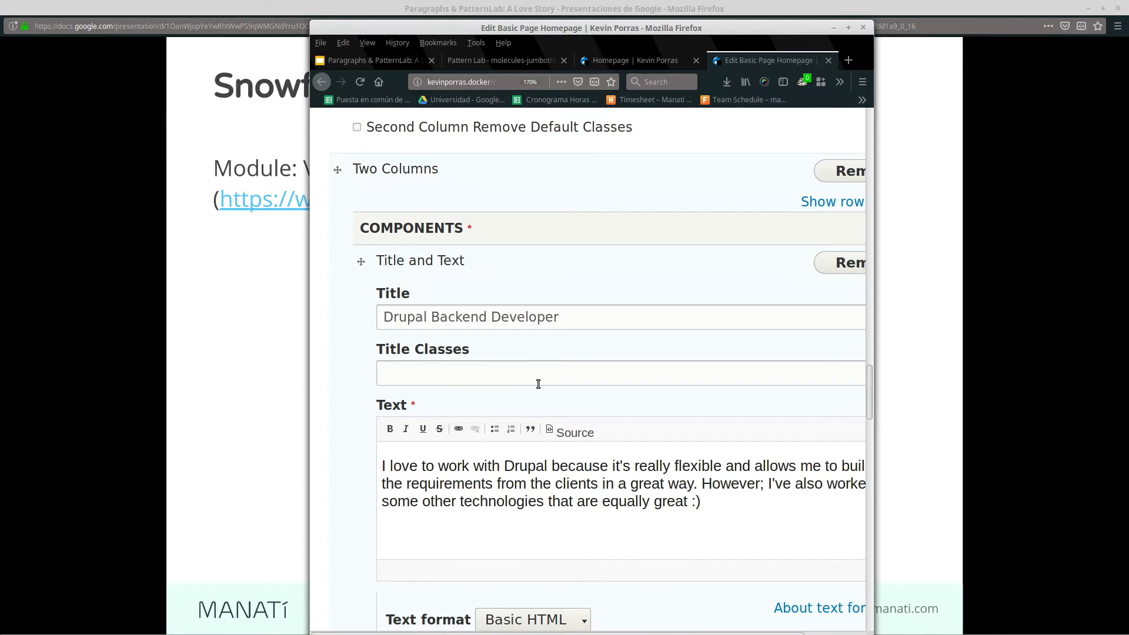
scroll(584, 383, "down", 5)
key("alt+Tab")
key("Tab")
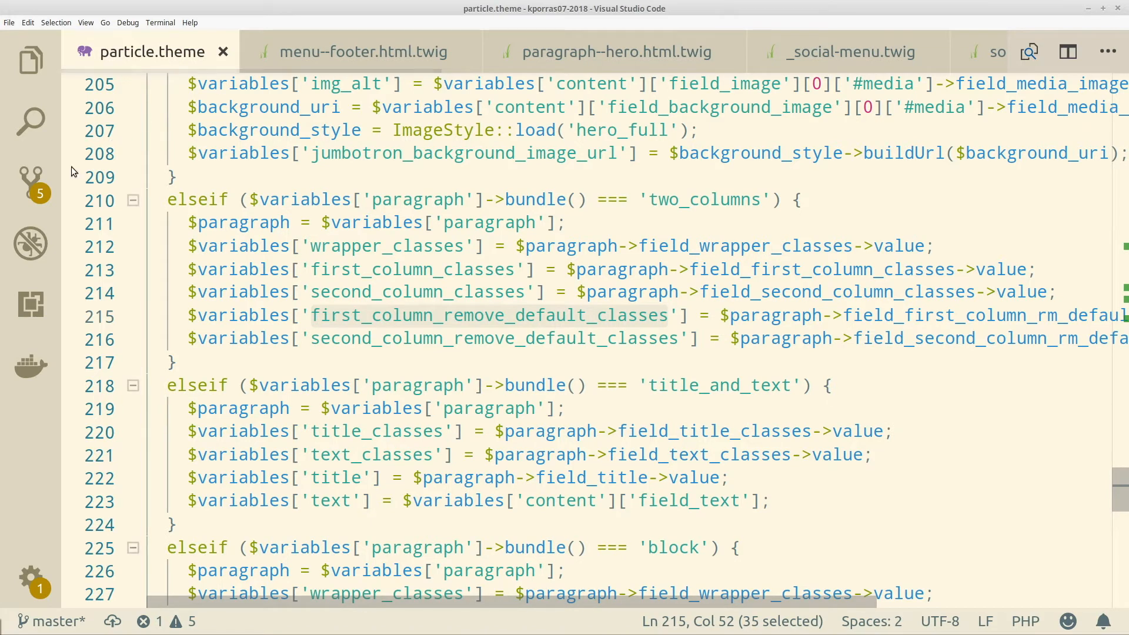
mouse_move(64, 179)
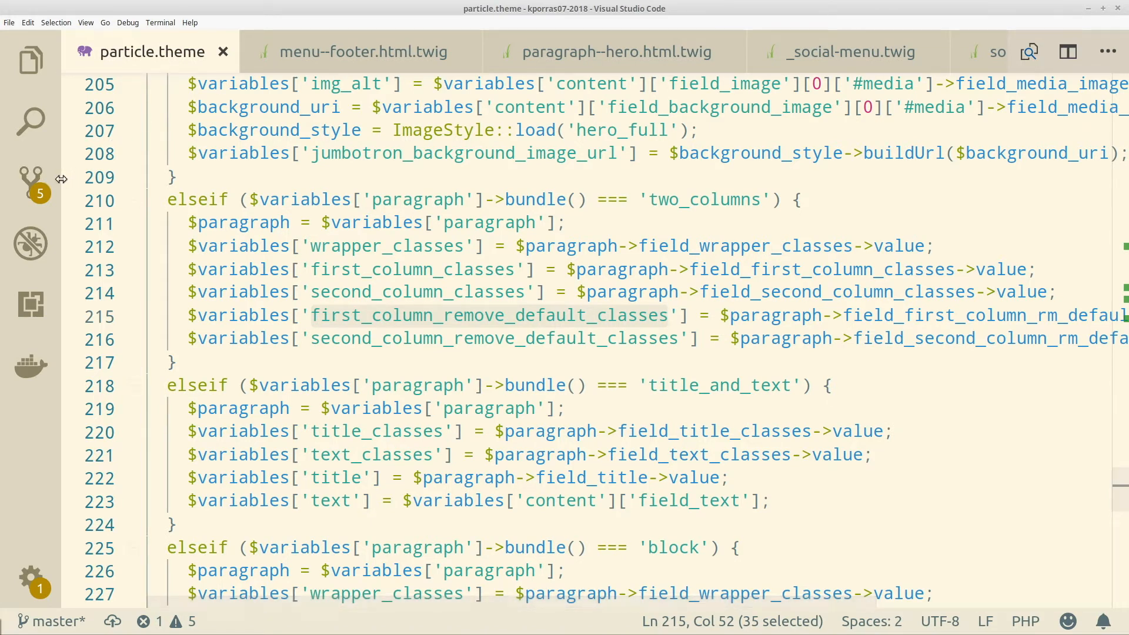
Show and widen the Explorer, open views-view--recent-posts.html.twig and highlight its embed and rows
key("ctrl+b")
left_click_drag(300, 185, 450, 185)
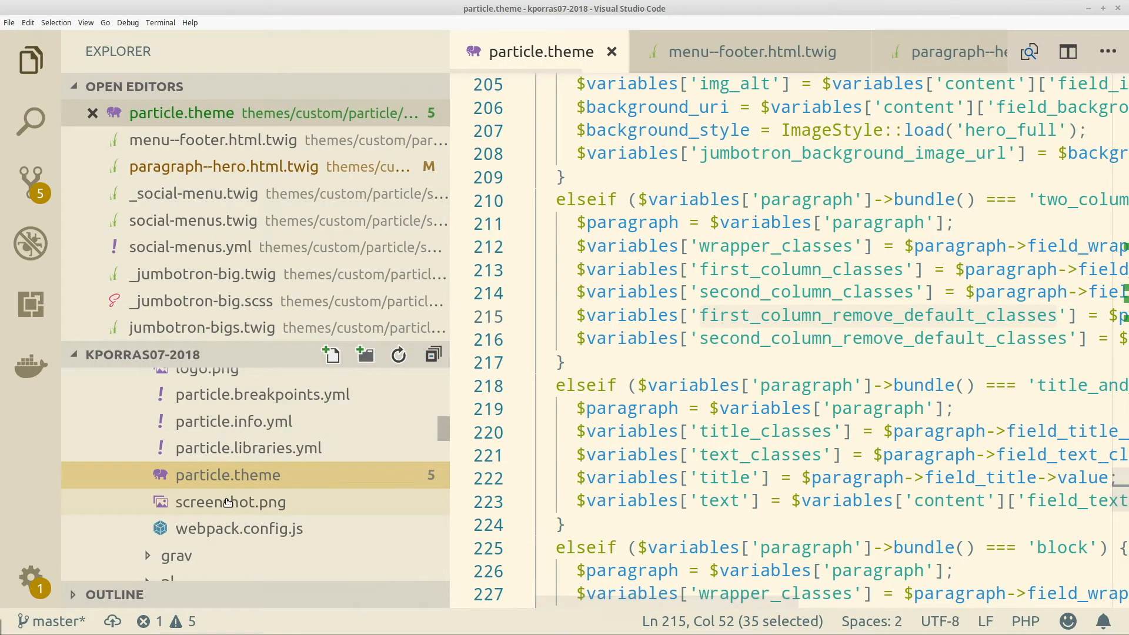
scroll(229, 504, "up", 3)
scroll(227, 504, "up", 3)
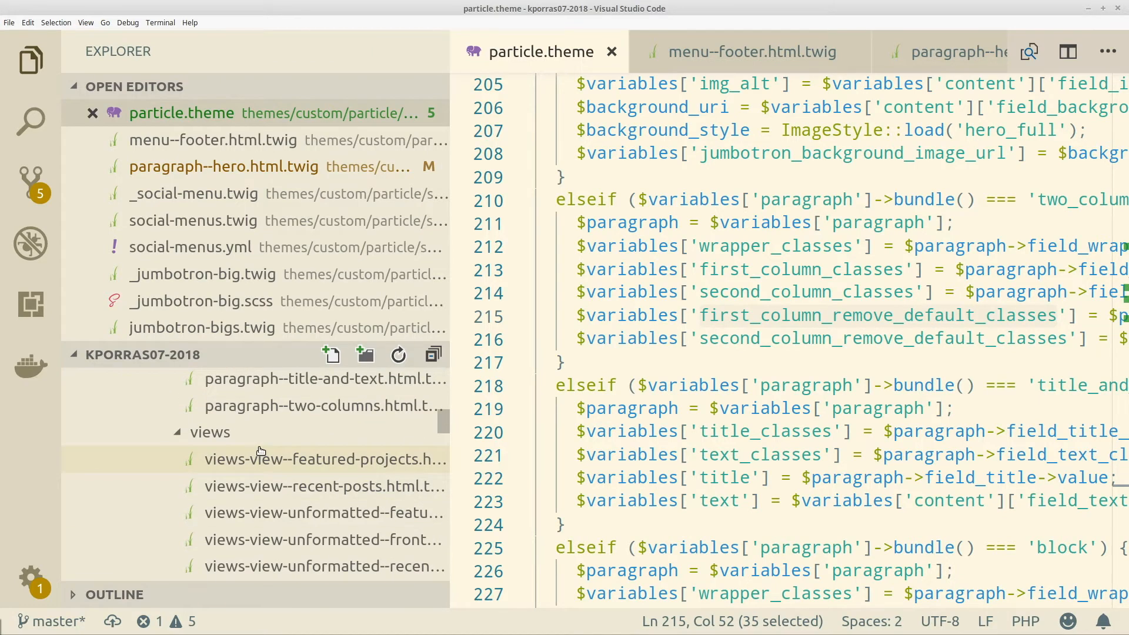
left_click(267, 488)
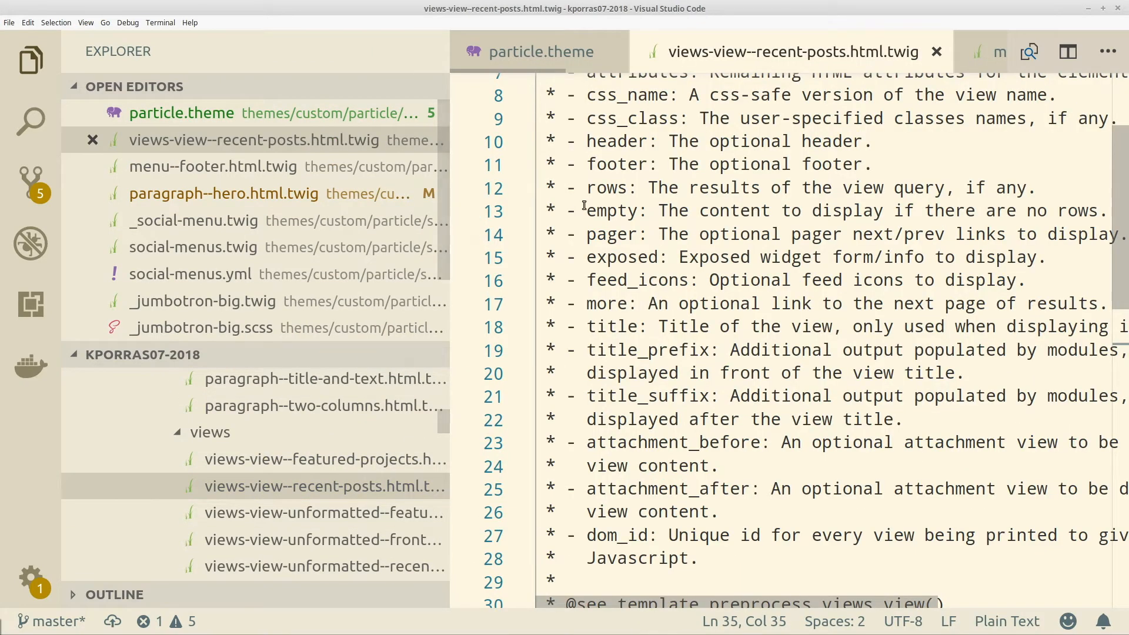
scroll(708, 254, "down", 5)
scroll(709, 253, "down", 5)
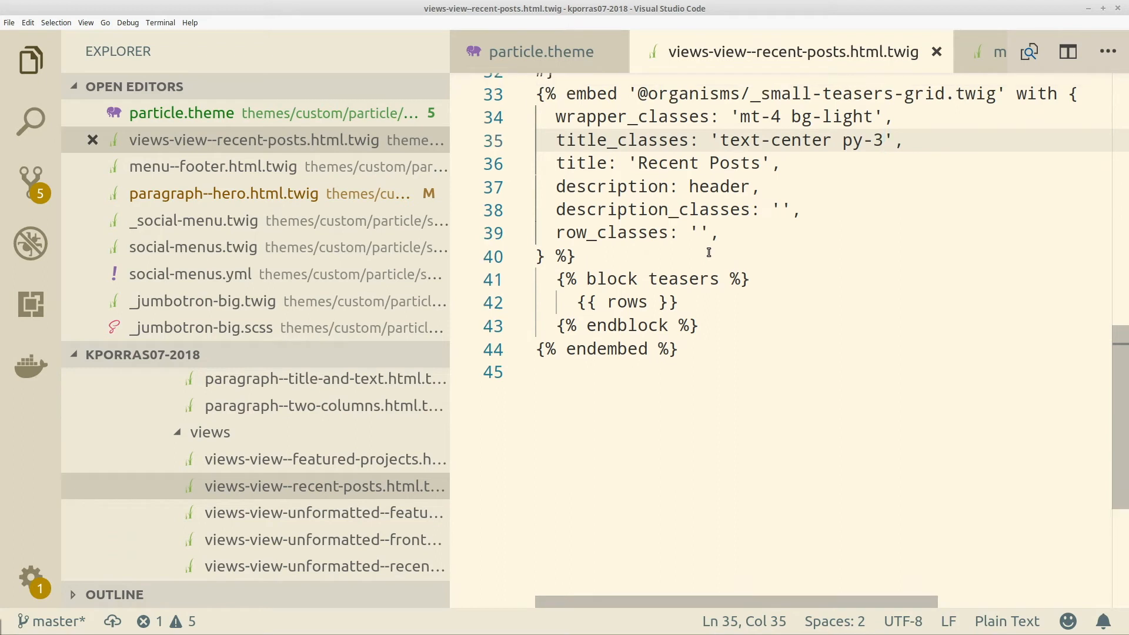
scroll(775, 155, "up", 2)
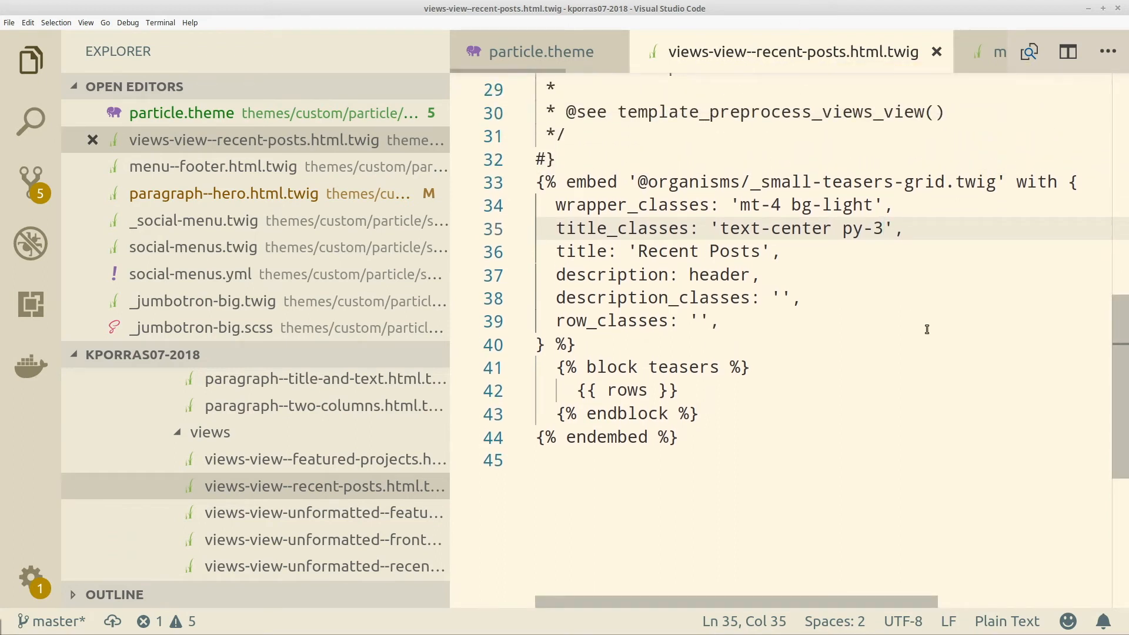
left_click(598, 181)
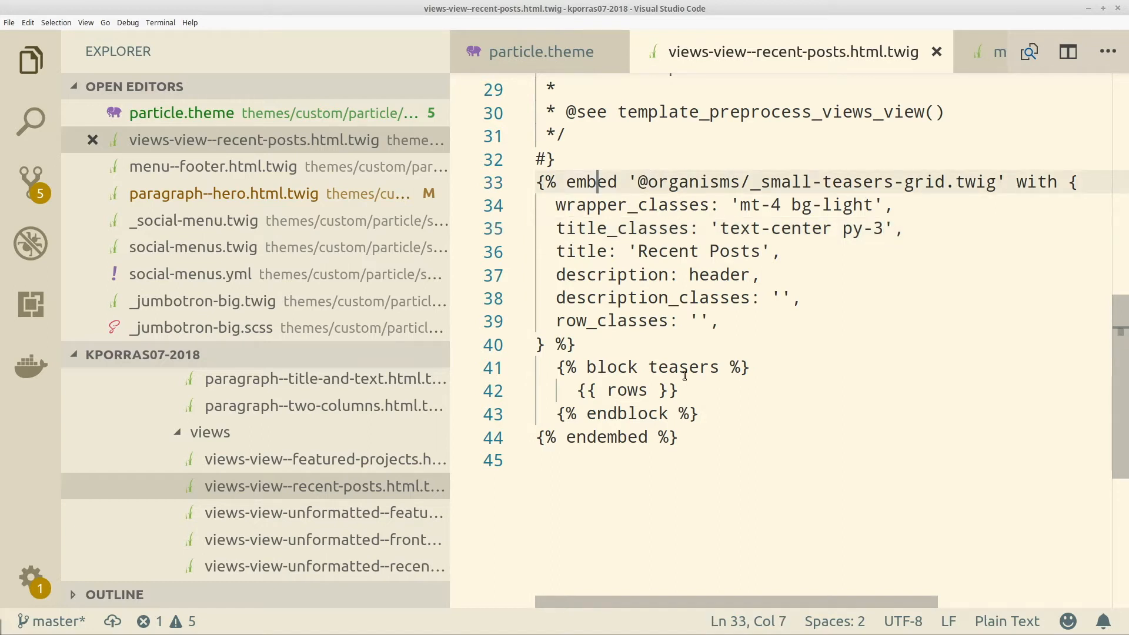
left_click(618, 393)
double_click(618, 390)
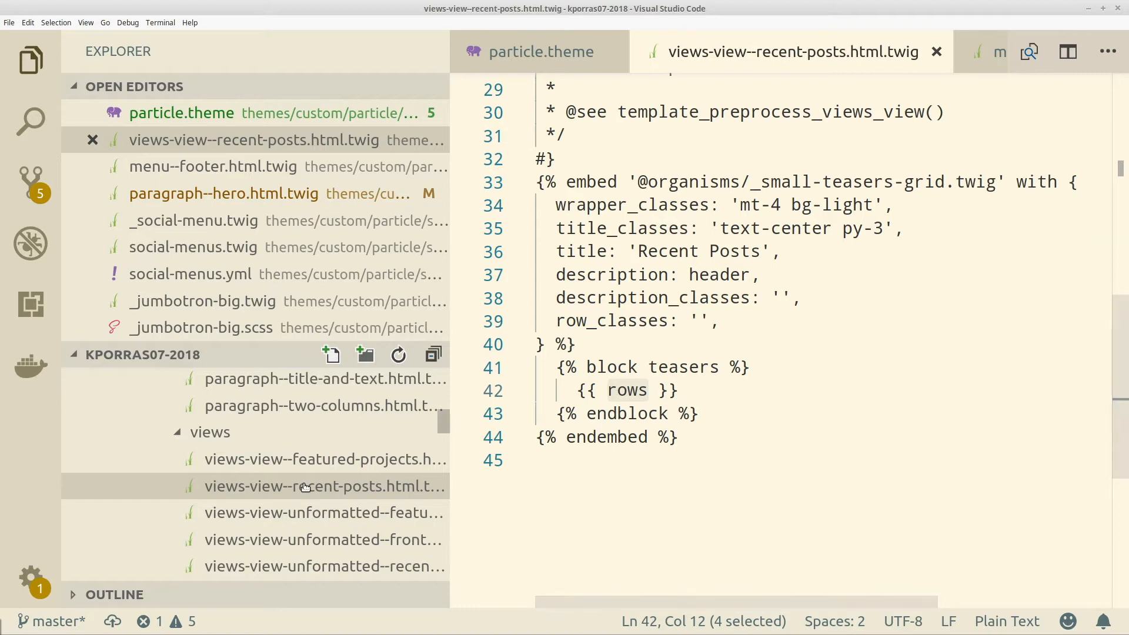
scroll(305, 488, "up", 5)
scroll(304, 488, "up", 3)
scroll(305, 488, "up", 3)
scroll(304, 488, "up", 2)
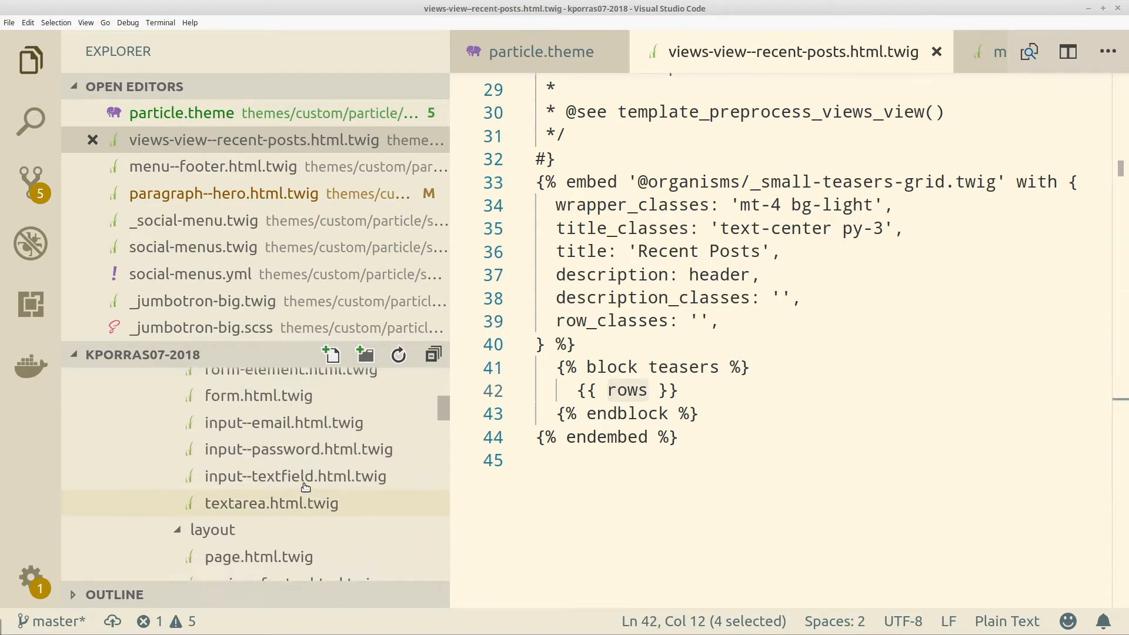
scroll(305, 488, "up", 2)
scroll(304, 487, "up", 3)
scroll(304, 488, "up", 3)
scroll(304, 488, "up", 2)
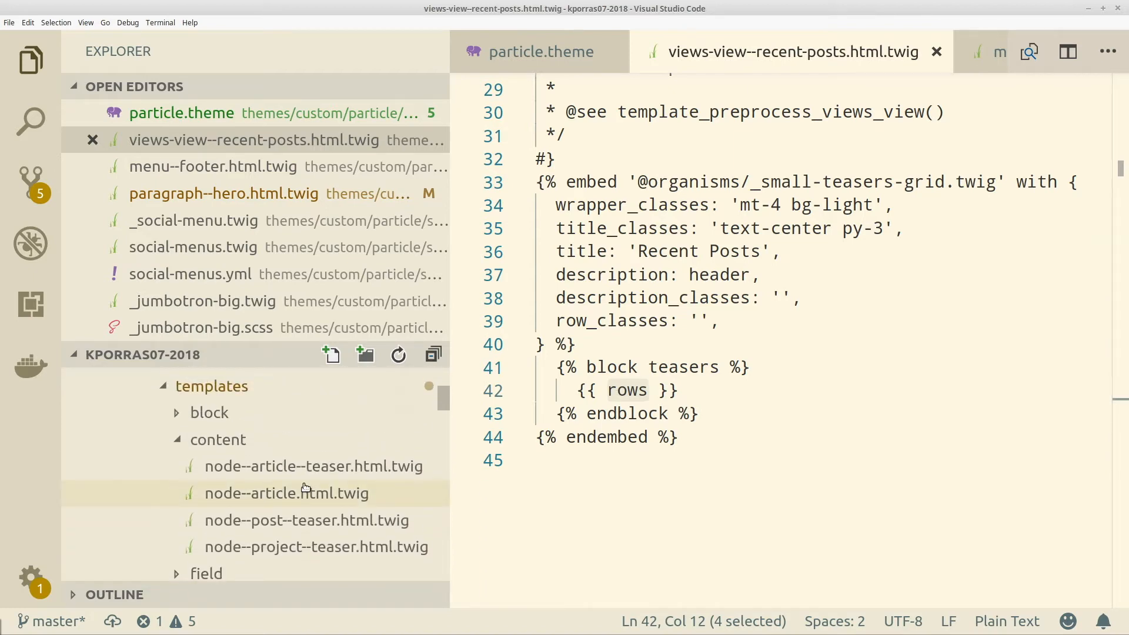
Open node--project--teaser.html.twig embedding the card molecule, then return to the slides
left_click(293, 548)
mouse_move(256, 468)
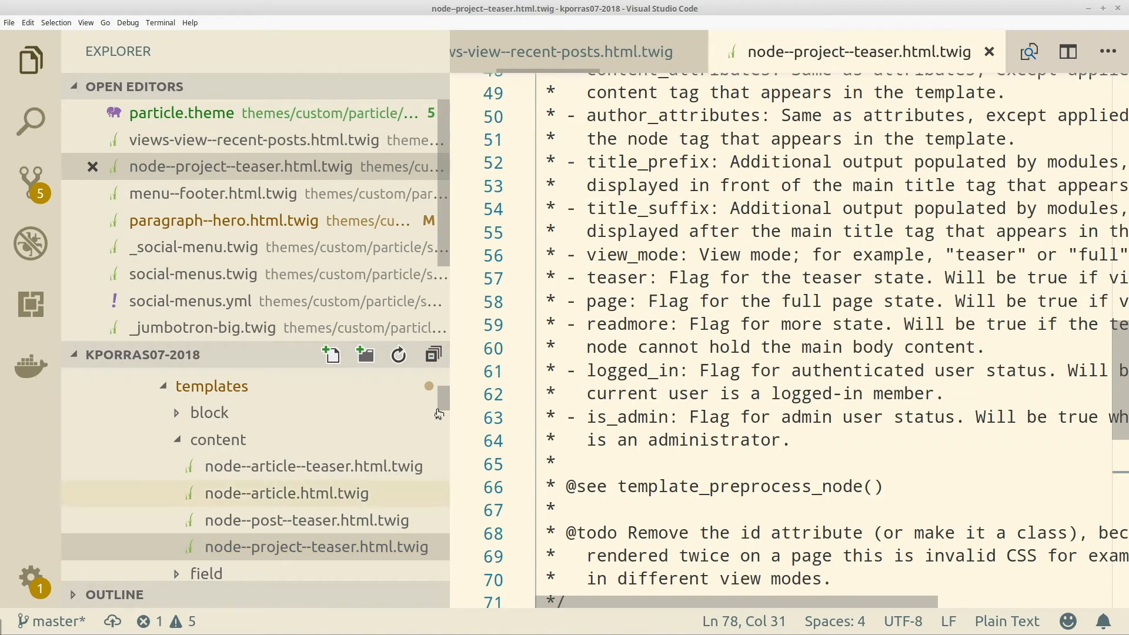
scroll(653, 265, "down", 3)
scroll(653, 205, "down", 3)
scroll(653, 204, "down", 2)
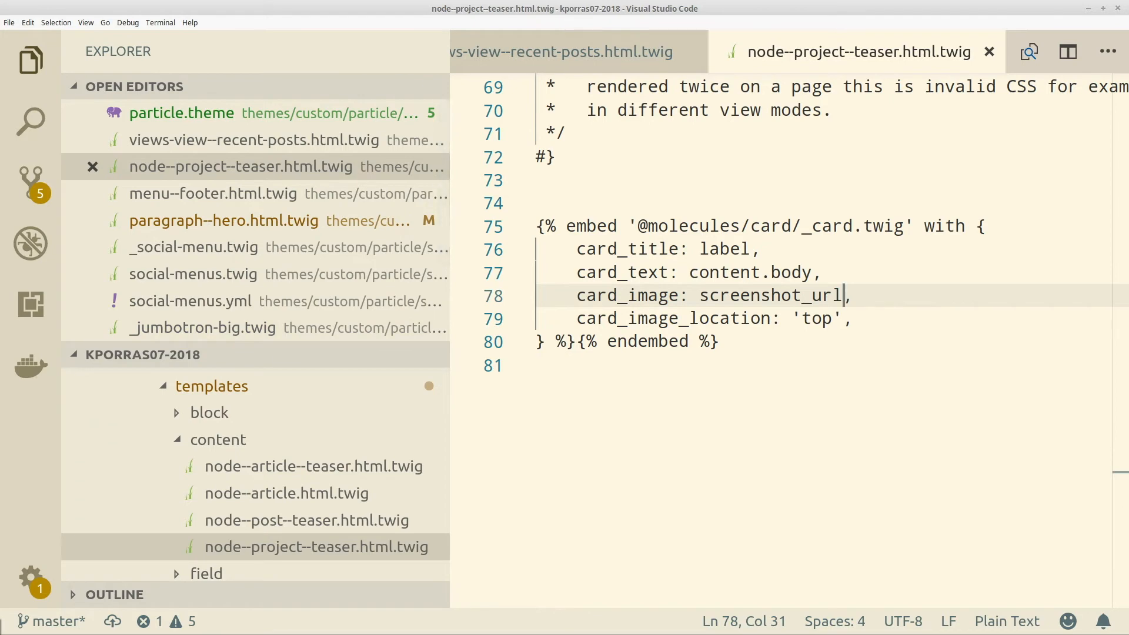
key("alt+Tab")
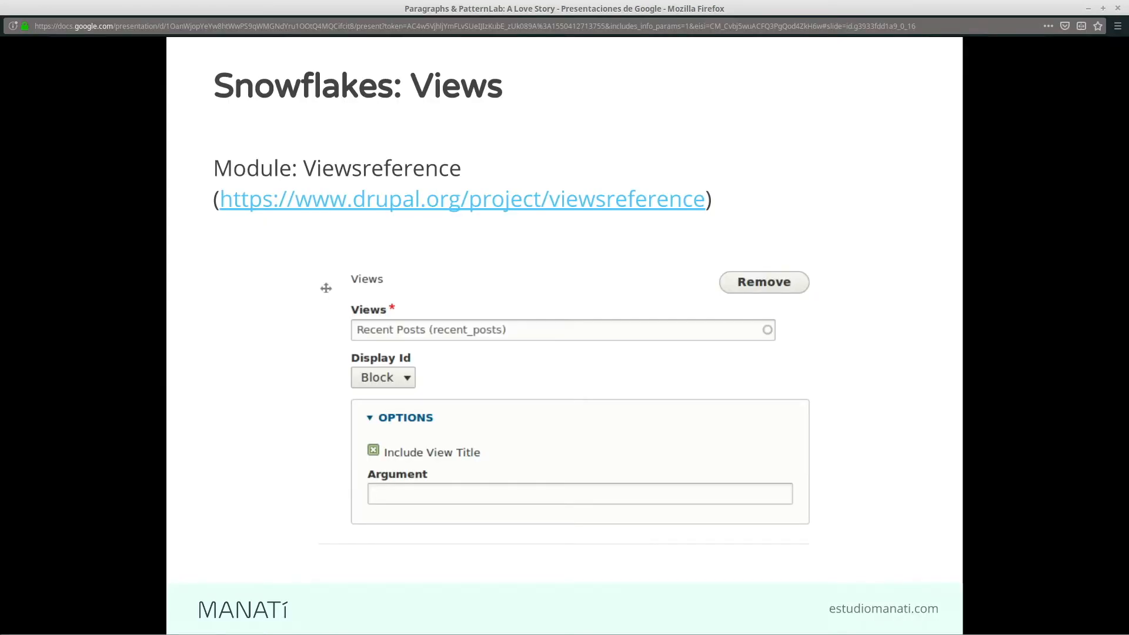
Show the Snowflakes: Blocks slide, briefly flip to VS Code and Drupal, then reach Final thoughts
key("Right")
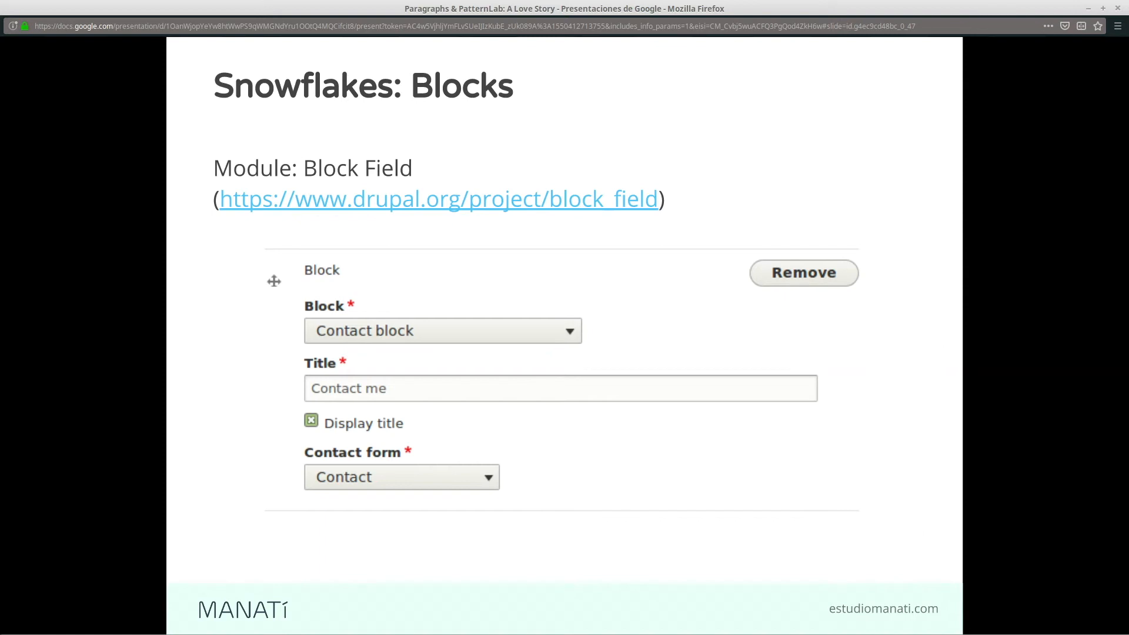
key("alt+Tab")
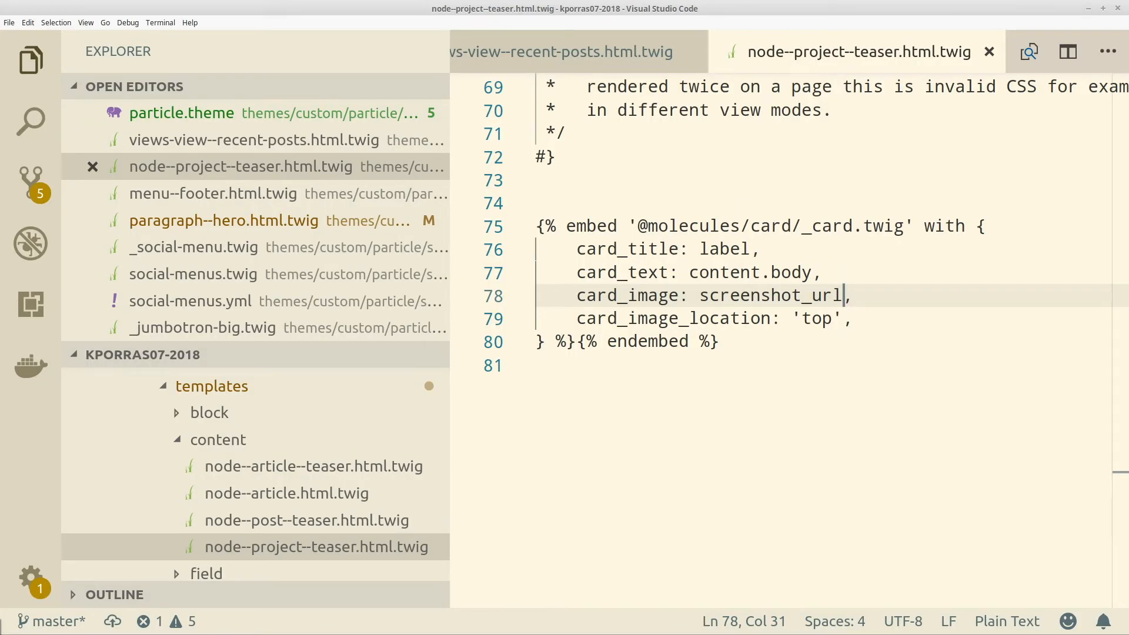
key("alt+Tab")
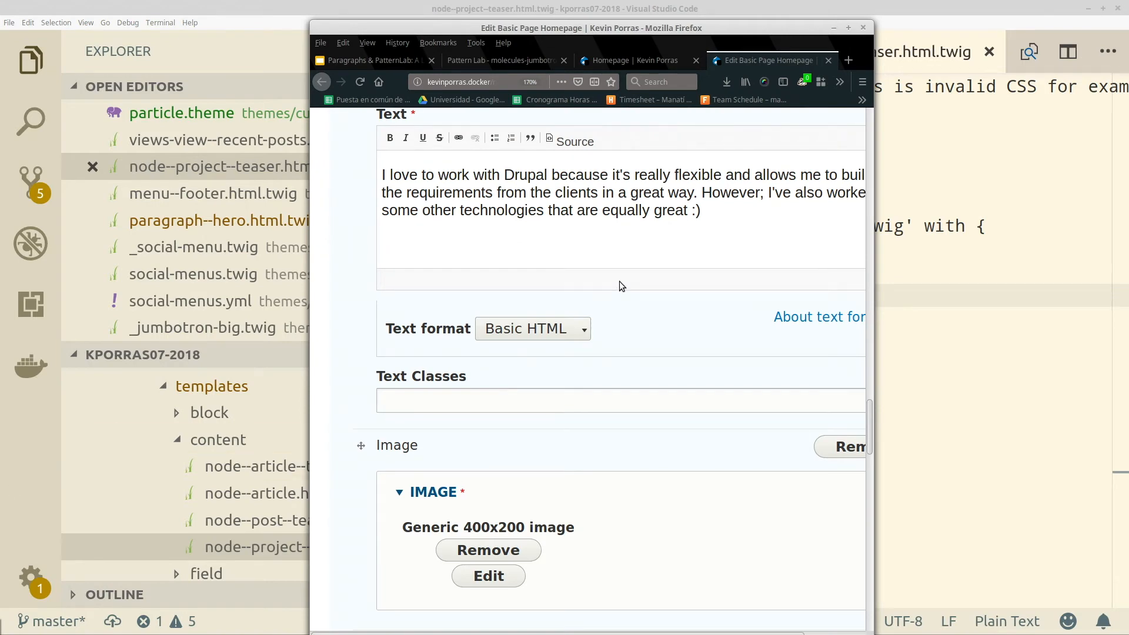
scroll(618, 283, "down", 10)
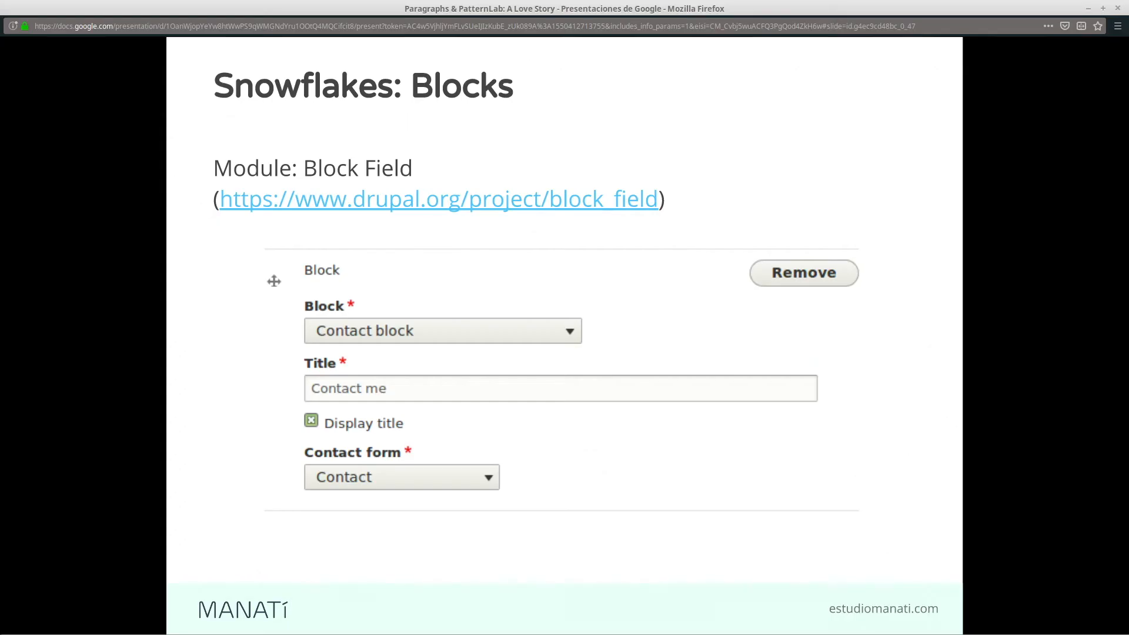
key("Right")
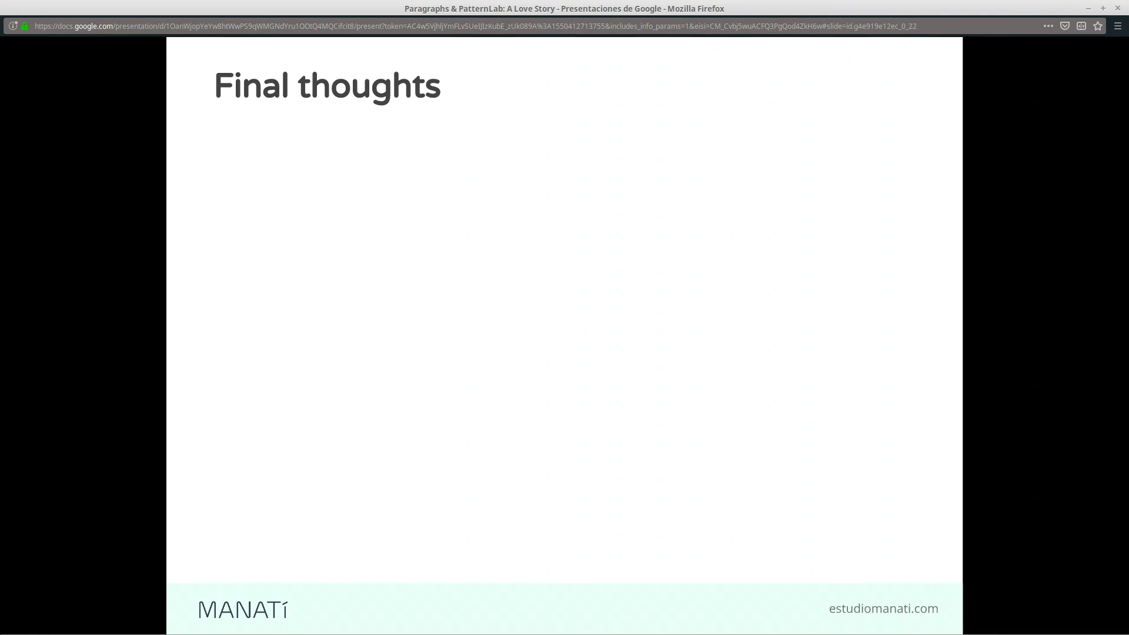
Advance through the Questions? slide to the closing Thank you! slide
key("Right")
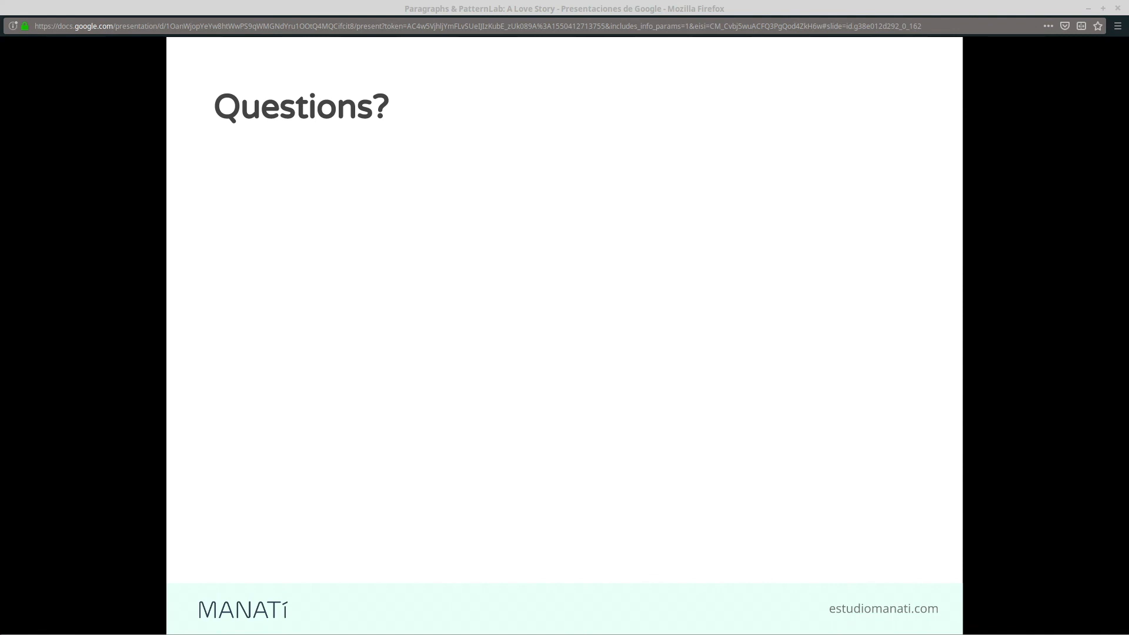
key("Right")
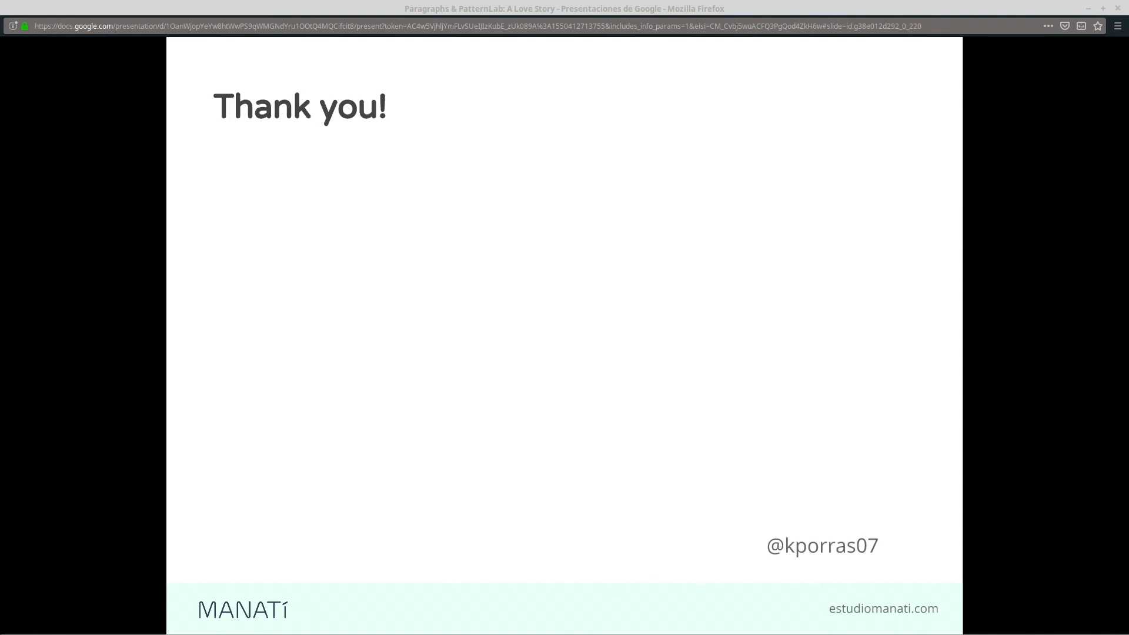